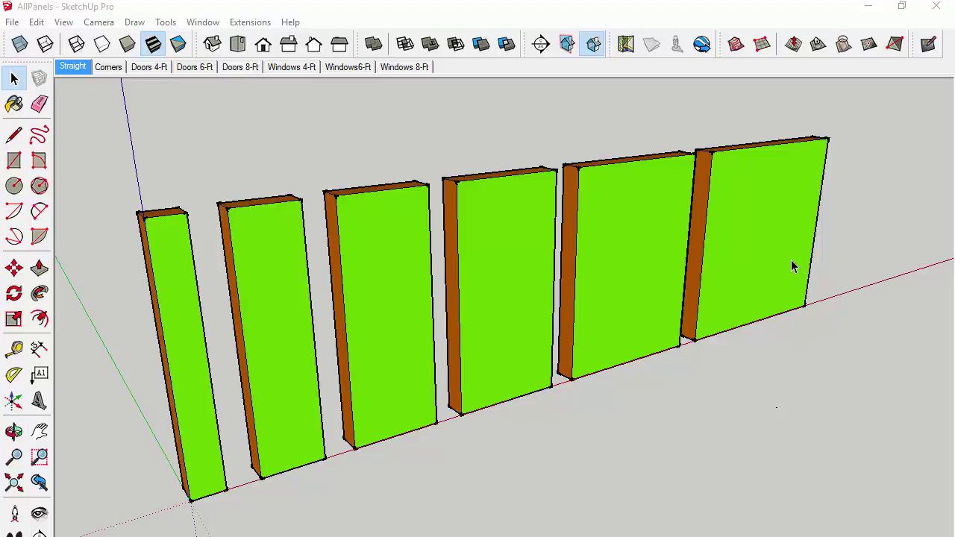
Show the Corners scene, measure the face widths of the outside and inside corner panels, and inspect both panels from several sides.
left_click(109, 67)
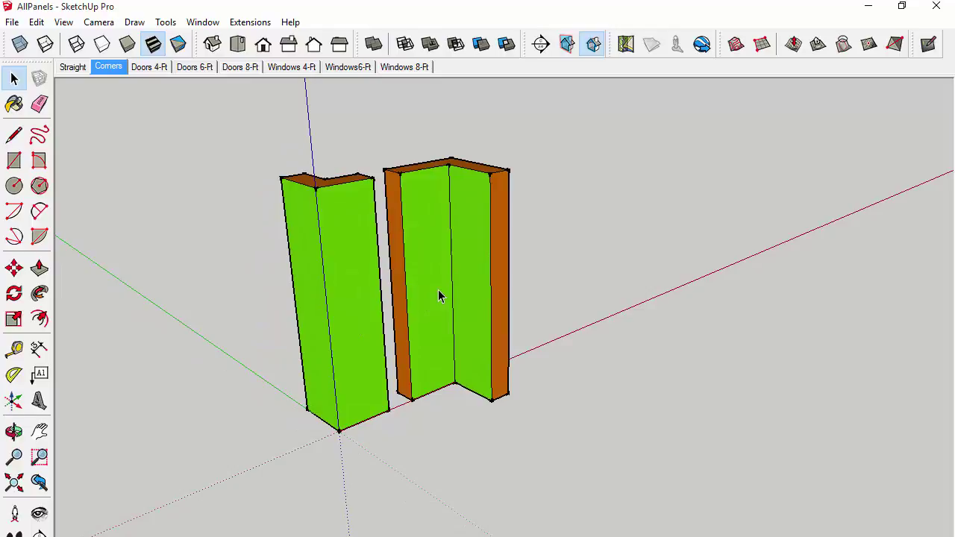
key("t")
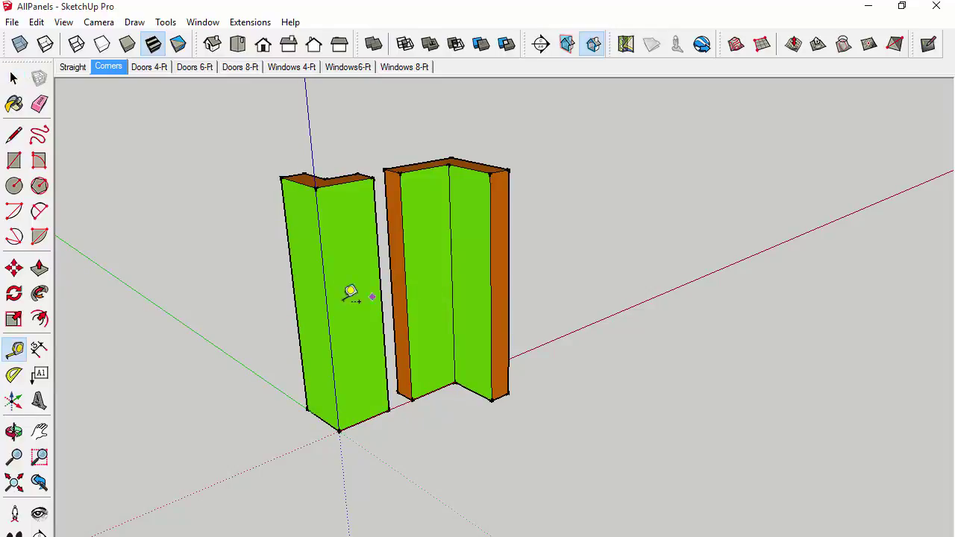
left_click(326, 303)
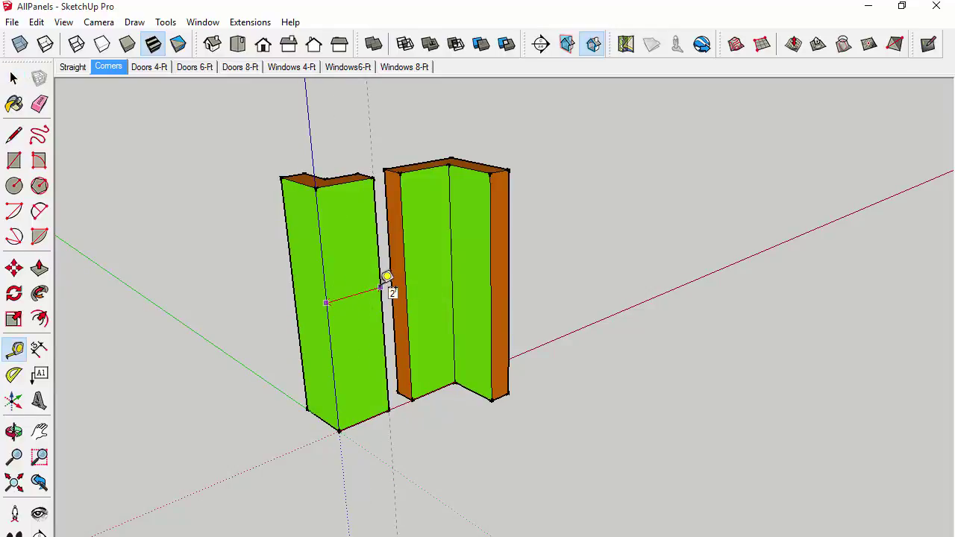
left_click(380, 288)
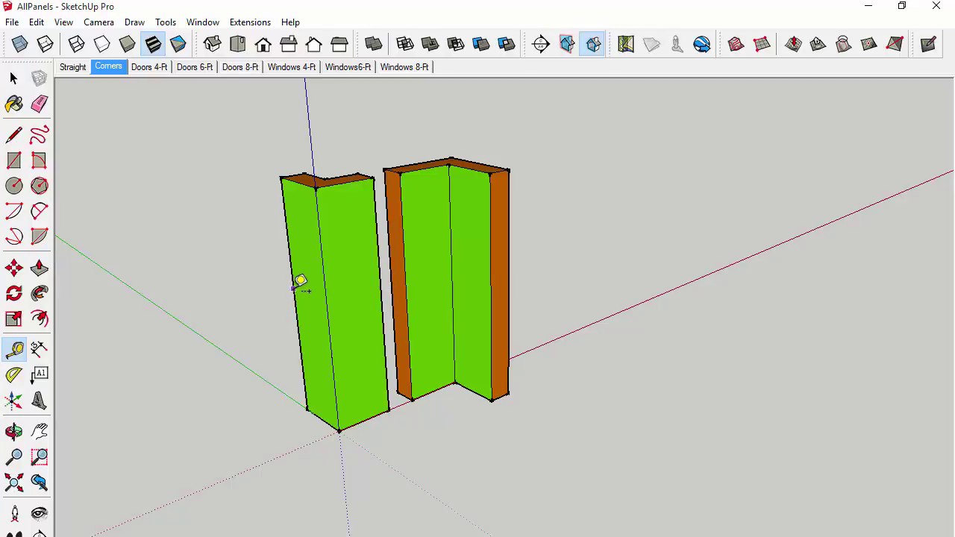
left_click(405, 281)
left_click(452, 267)
left_click(451, 263)
left_click(497, 275)
middle_click_drag(569, 303, 442, 356)
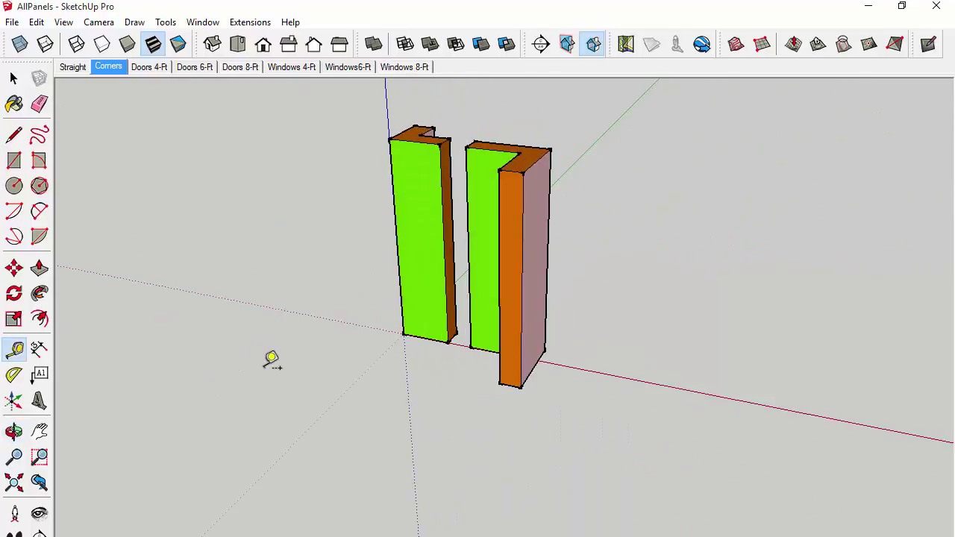
middle_click_drag(271, 358, 547, 367)
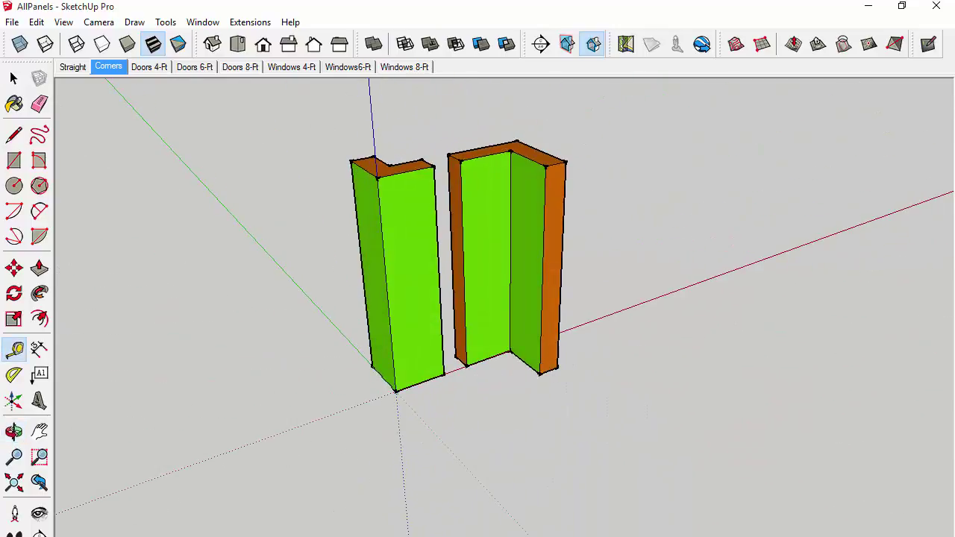
middle_click_drag(793, 379, 170, 409)
key("space")
Review the 4, 6 and 8 ft door panel scenes and the 4, 6 and 8 ft window panel scenes.
left_click(154, 68)
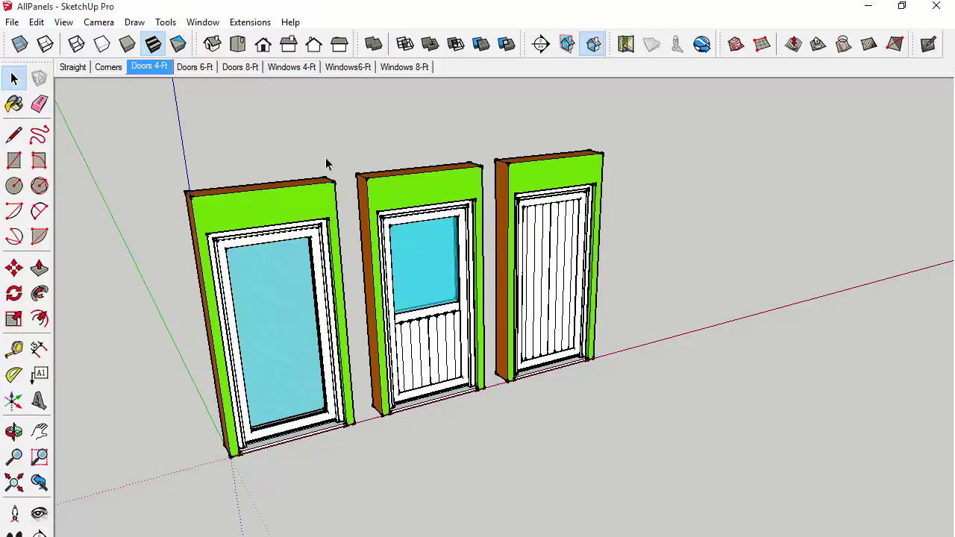
left_click(199, 69)
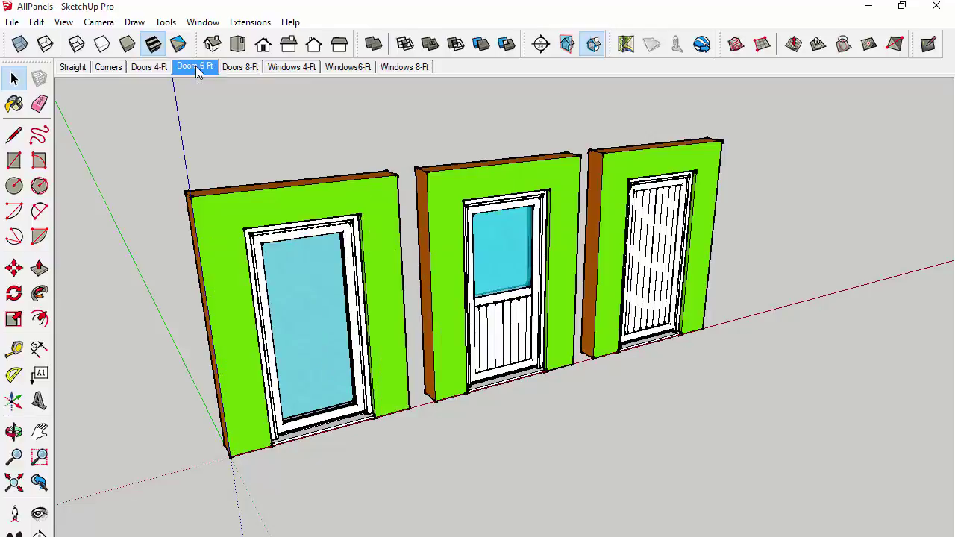
left_click(241, 69)
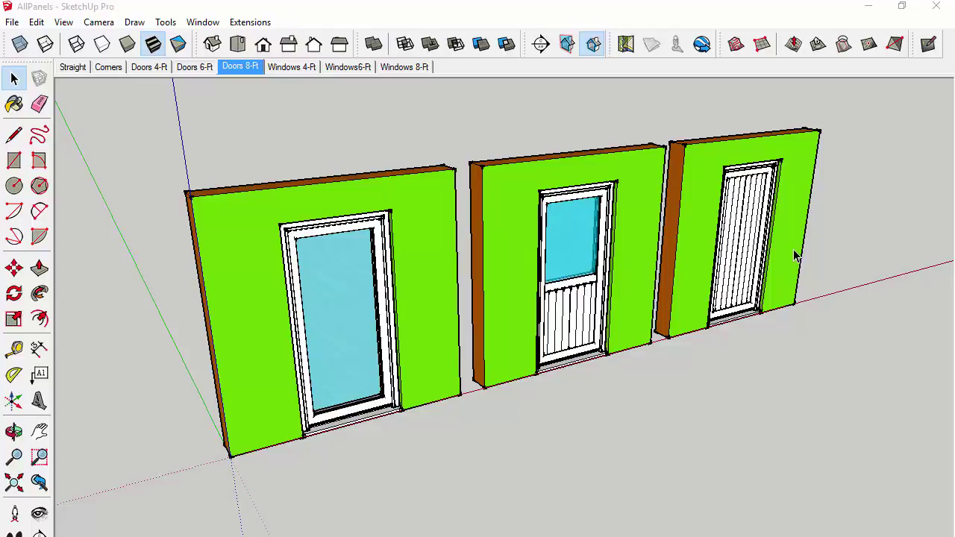
left_click(297, 66)
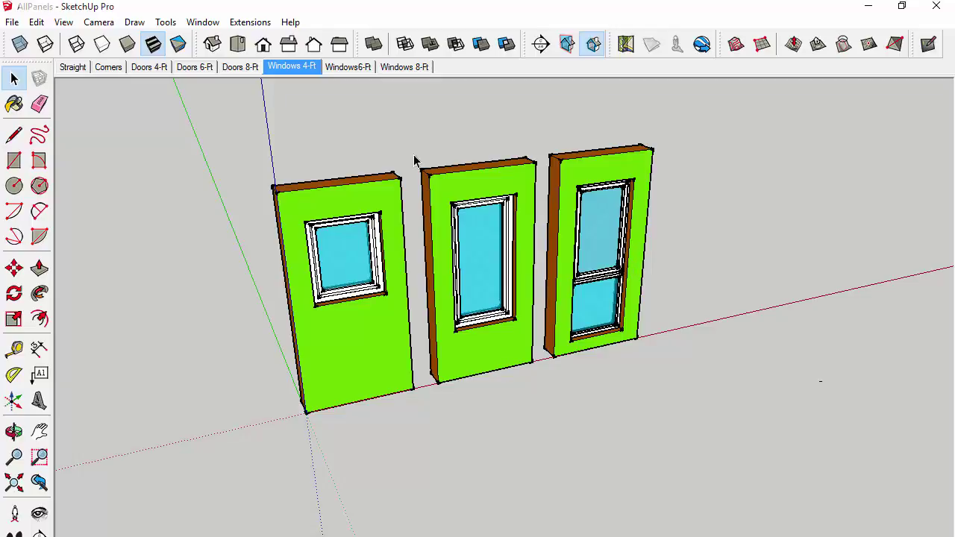
left_click(360, 67)
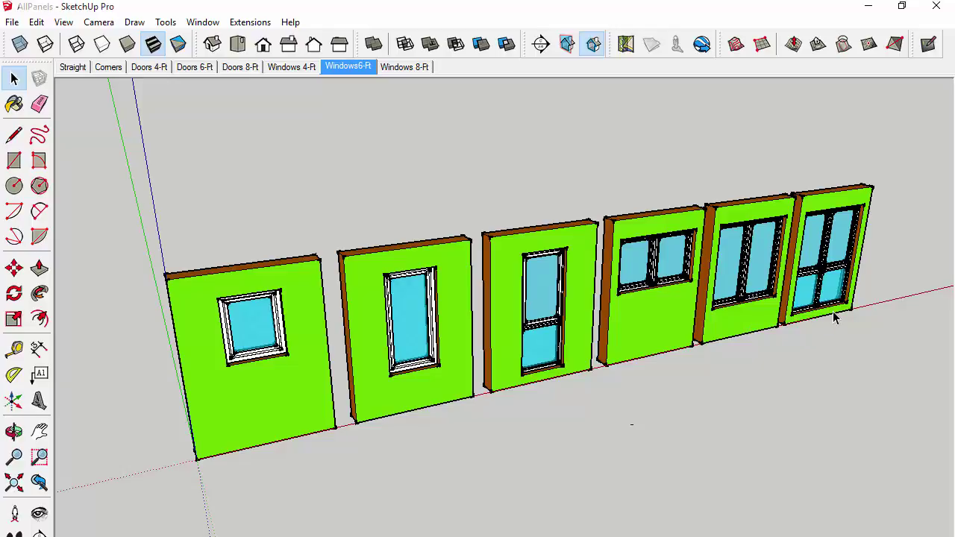
left_click(421, 69)
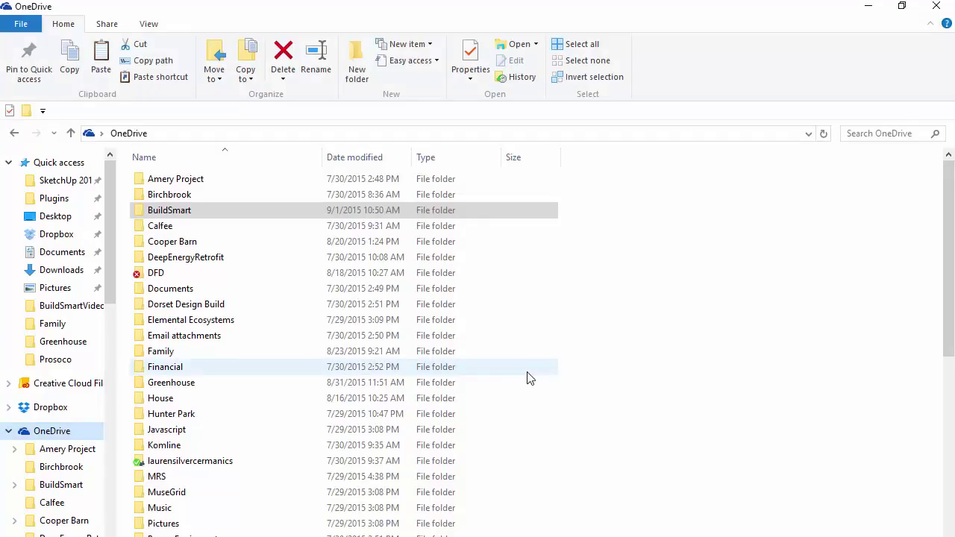
In File Explorer, open the 8-Ft-Panels folder inside the BuildSmart folder on OneDrive.
double_click(245, 211)
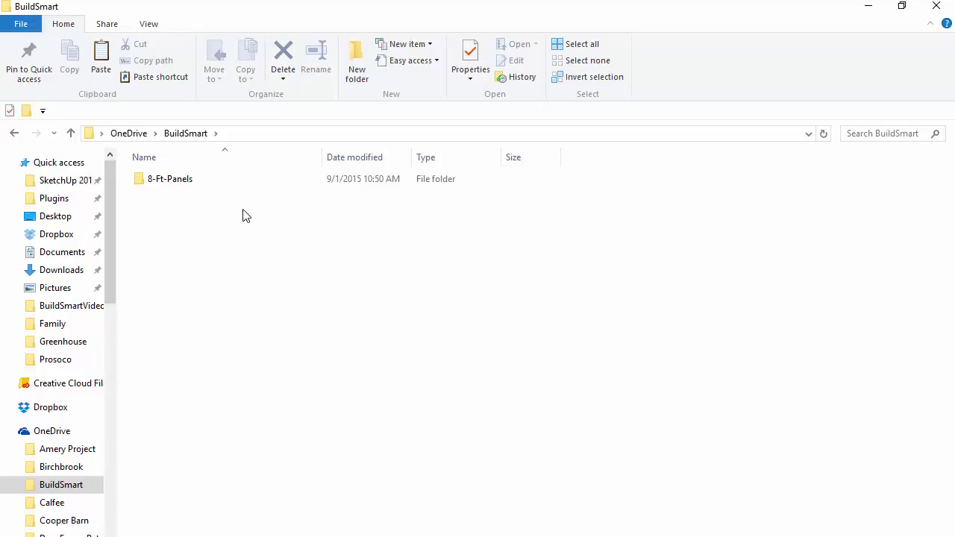
double_click(179, 186)
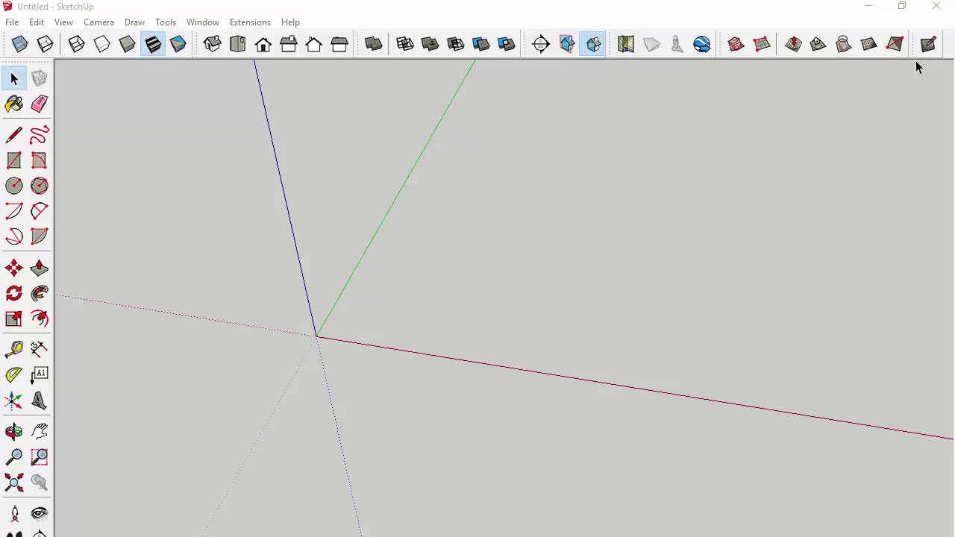
Load the OneDrive folder BuildSmart/8-Ft-Panels as a local component collection.
left_click(208, 24)
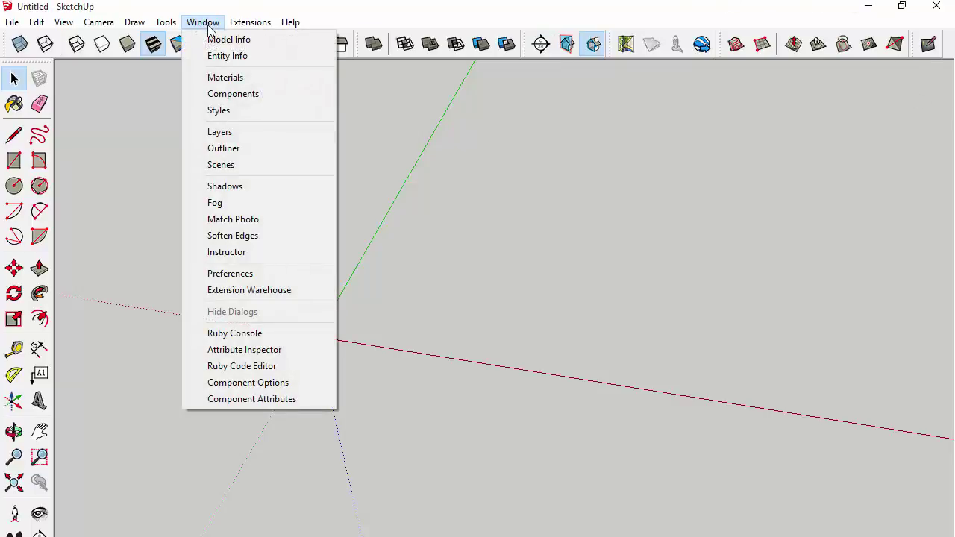
left_click(223, 102)
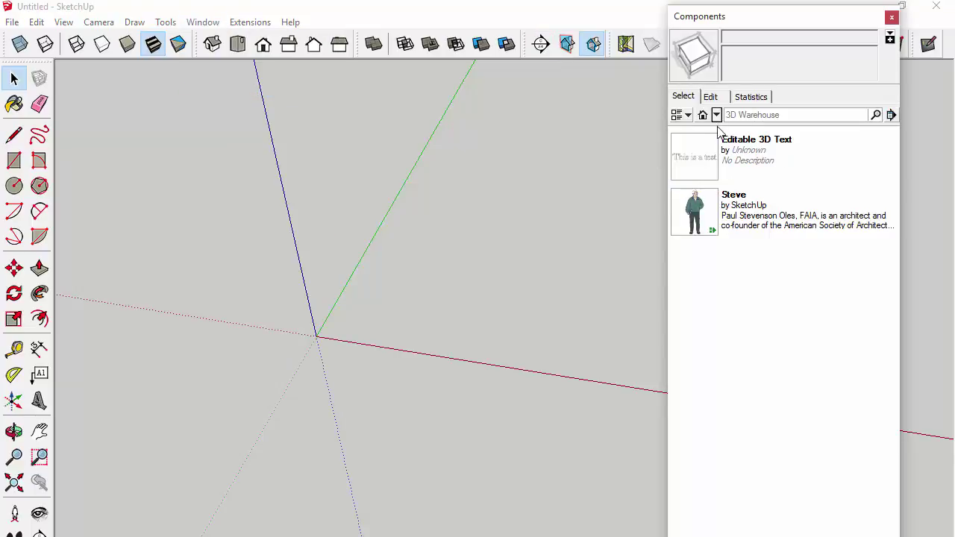
left_click(891, 115)
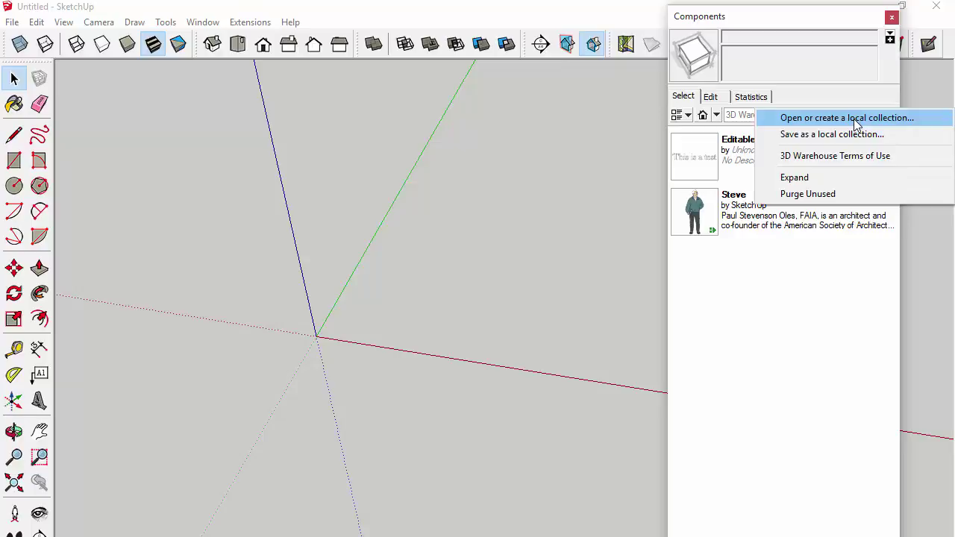
left_click(856, 121)
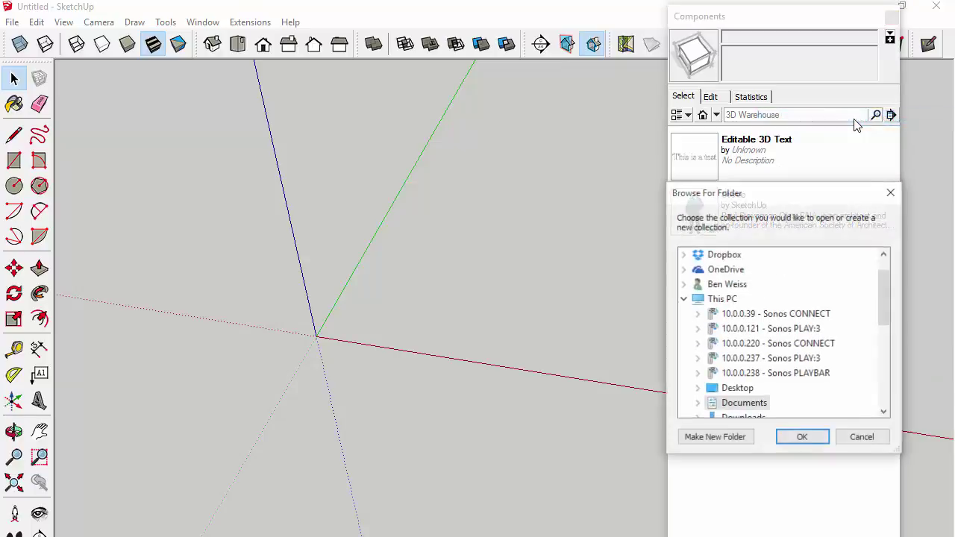
double_click(737, 270)
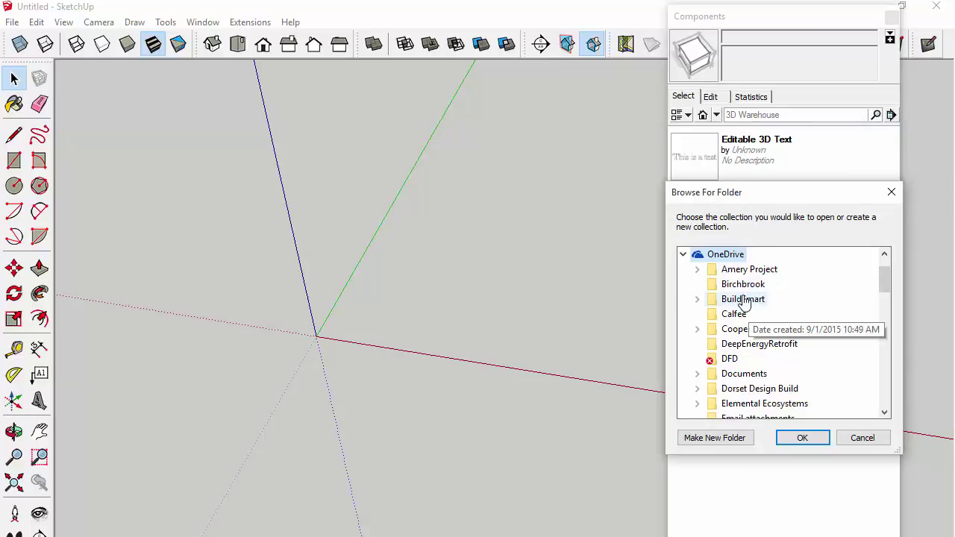
double_click(742, 300)
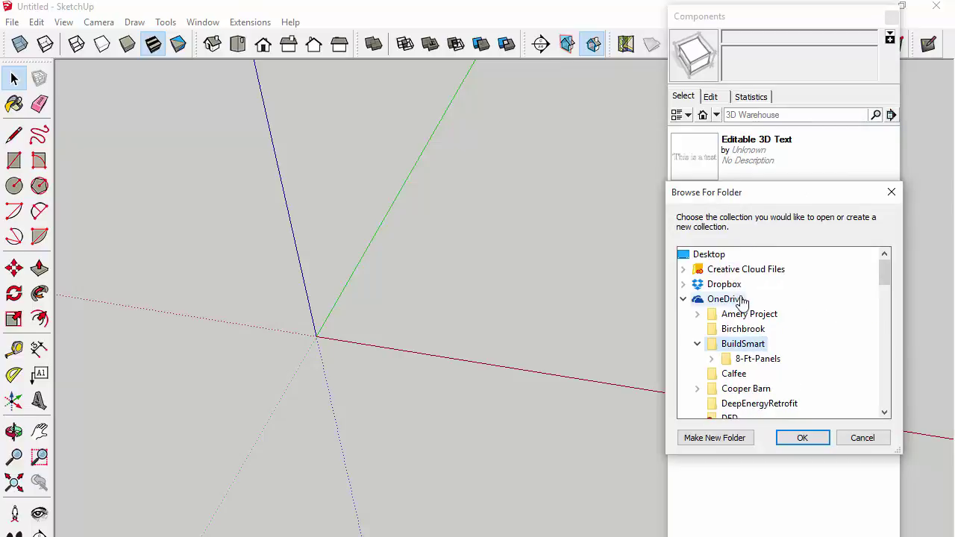
double_click(755, 359)
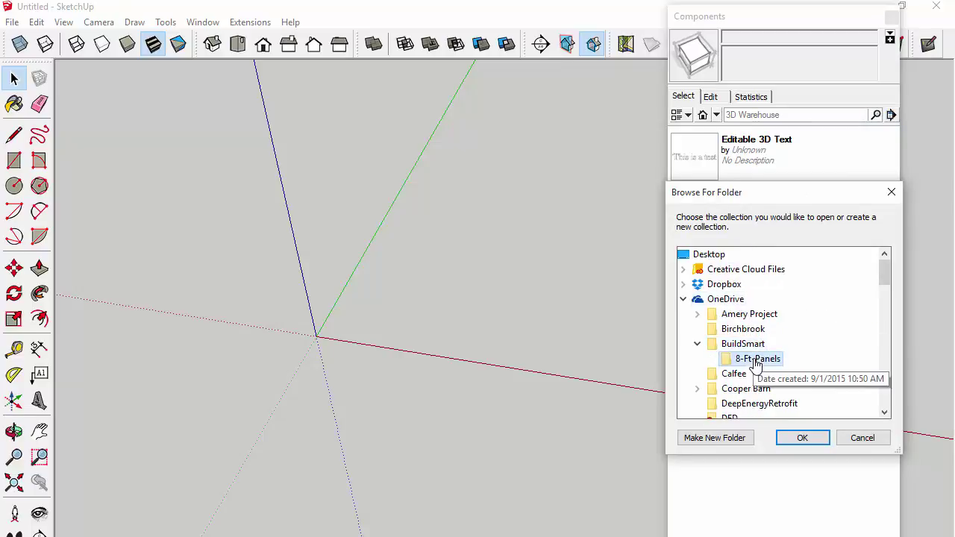
left_click(802, 438)
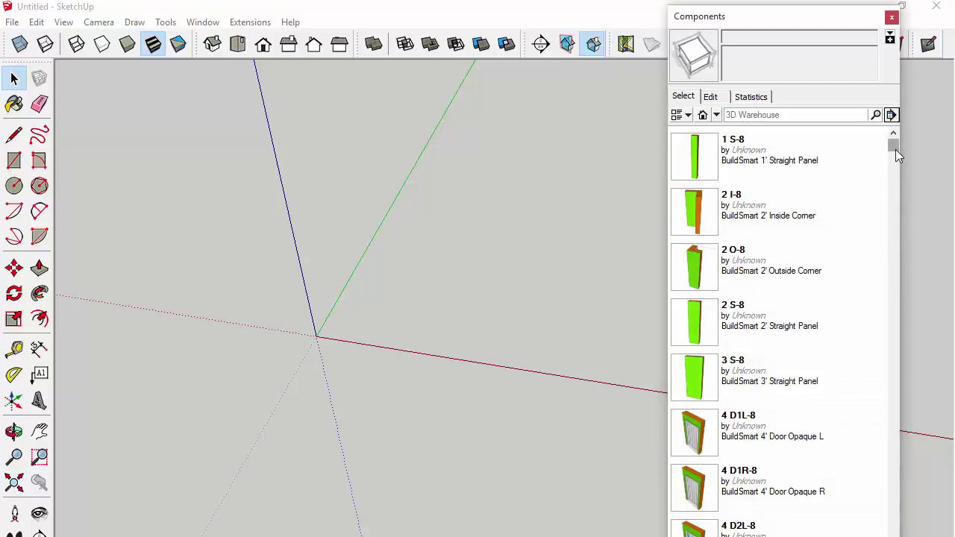
Place the 4 S-8 straight panel at the origin and the 4 W1L-8 window panel flush beside it along the red axis.
left_click_drag(897, 148, 876, 313)
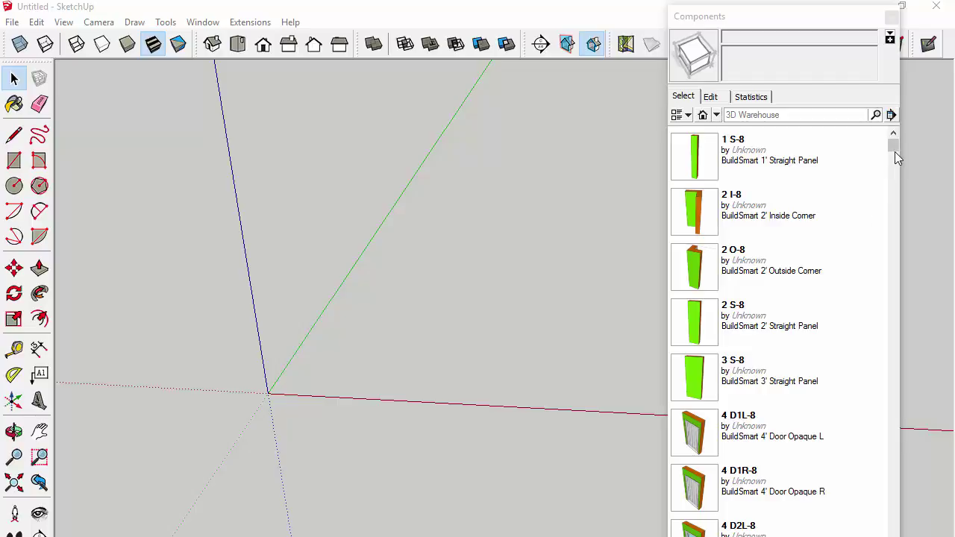
left_click_drag(894, 149, 893, 248)
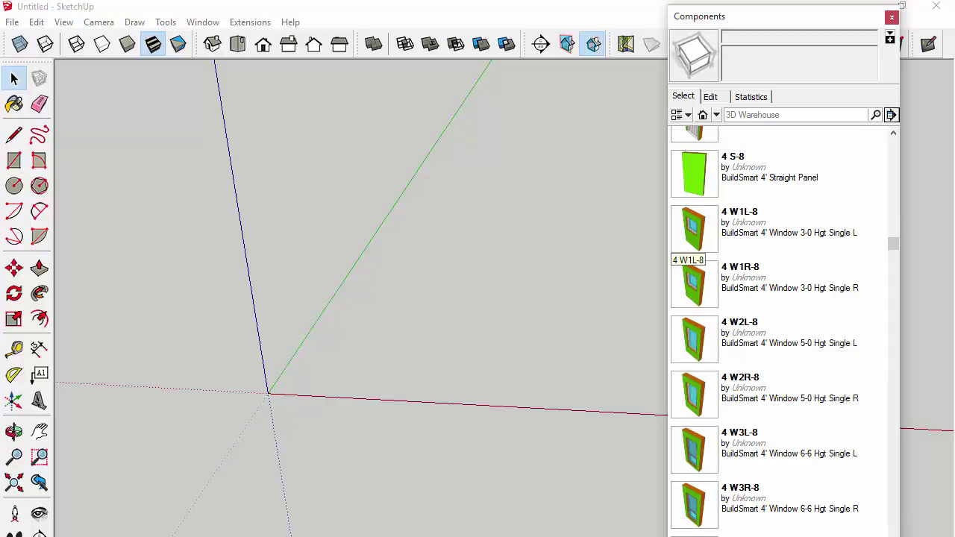
middle_click_drag(933, 217, 811, 200)
key("m")
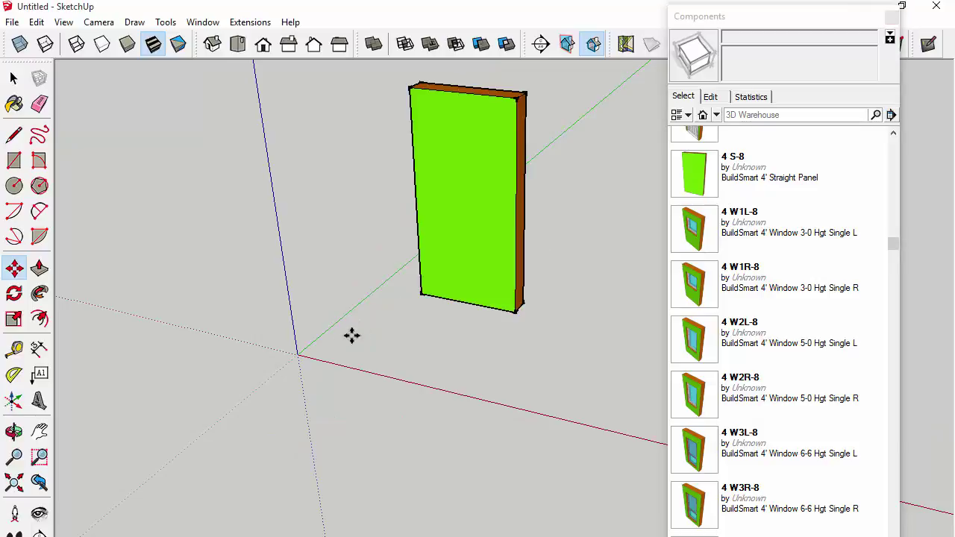
left_click(298, 354)
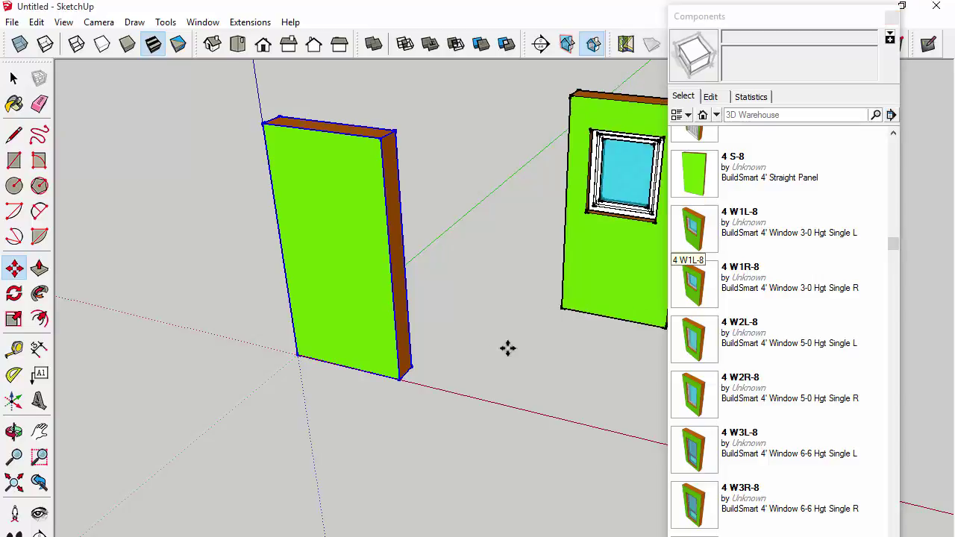
left_click(403, 381)
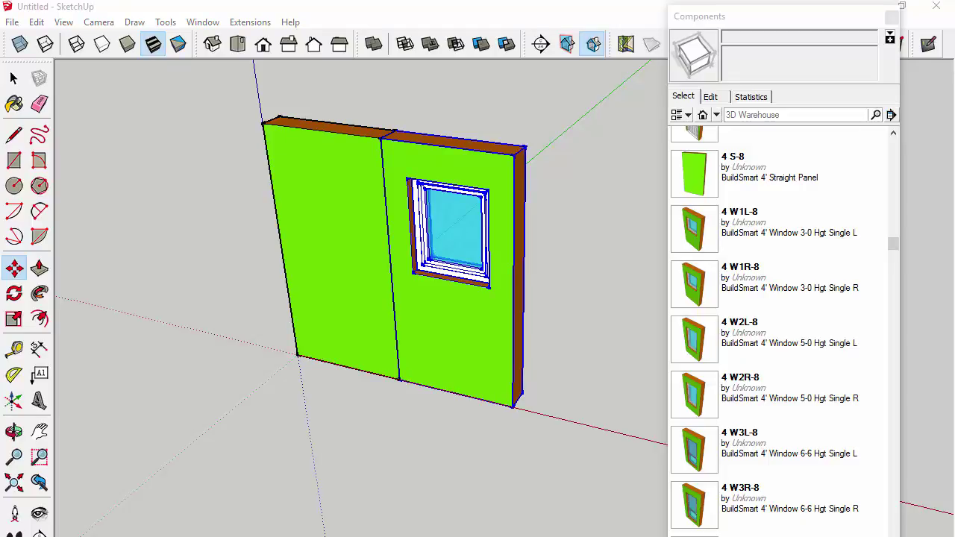
Start a new blank model in place of the one with the two test panels.
left_click(9, 24)
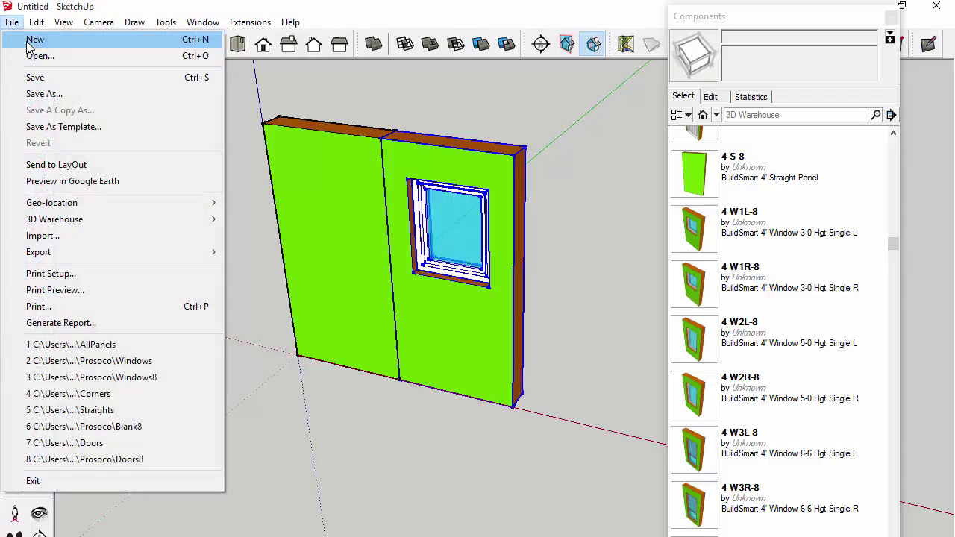
left_click(28, 41)
left_click(496, 325)
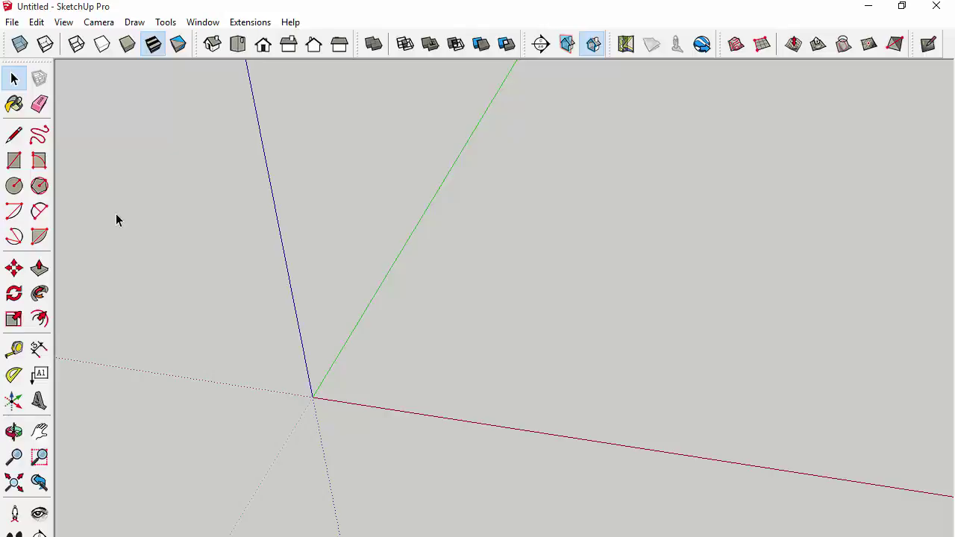
Draw a rectangle on the ground plane from the origin along the red and green axes with exact dimensions.
left_click(9, 166)
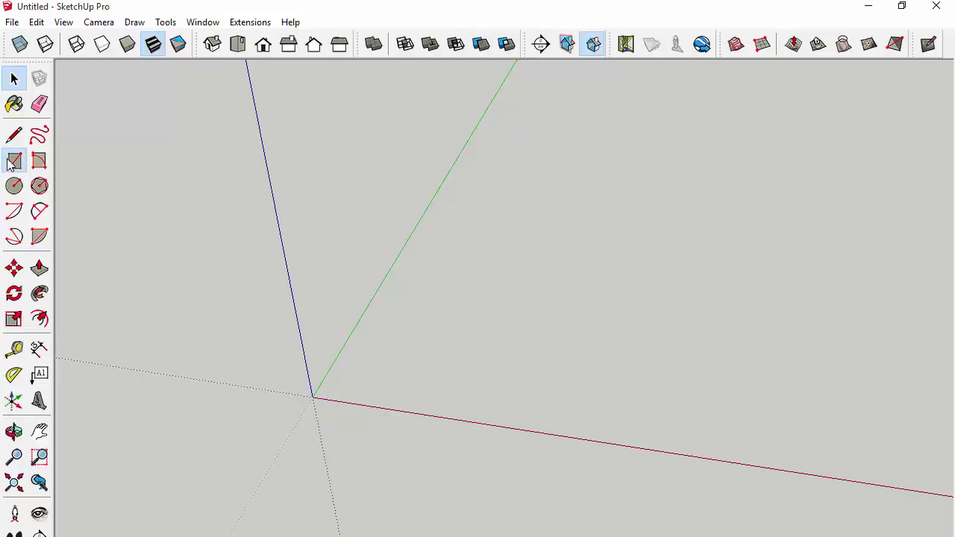
left_click(313, 396)
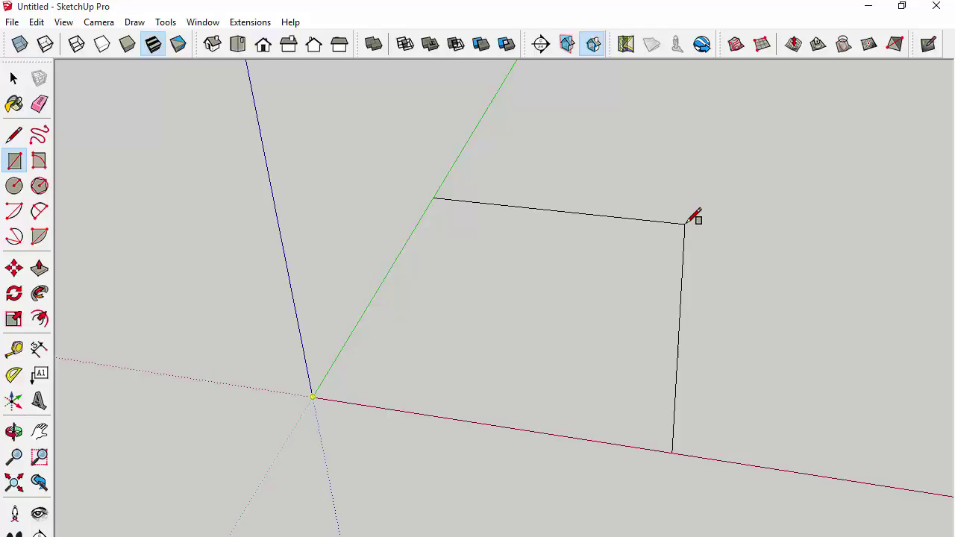
key("Return")
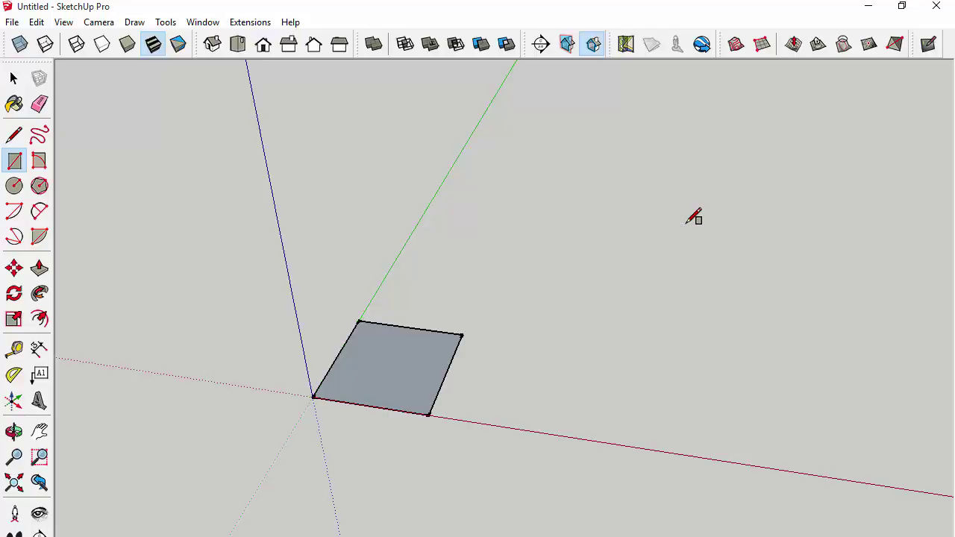
Measure the rectangle's width along the red axis and its depth along the green axis between opposite edges.
middle_click_drag(542, 374, 537, 348)
scroll(512, 341, "up", 2)
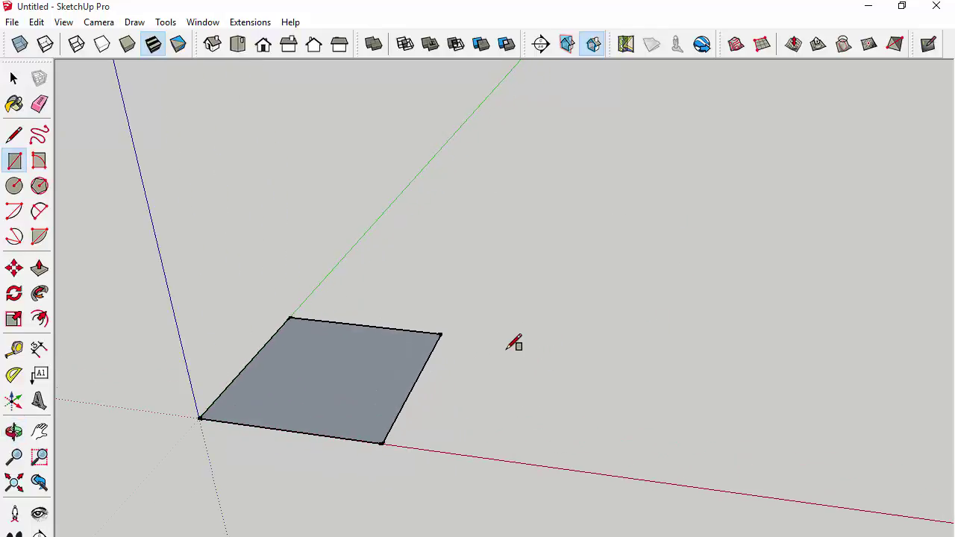
middle_click_drag(454, 370, 535, 356, "shift")
key("r")
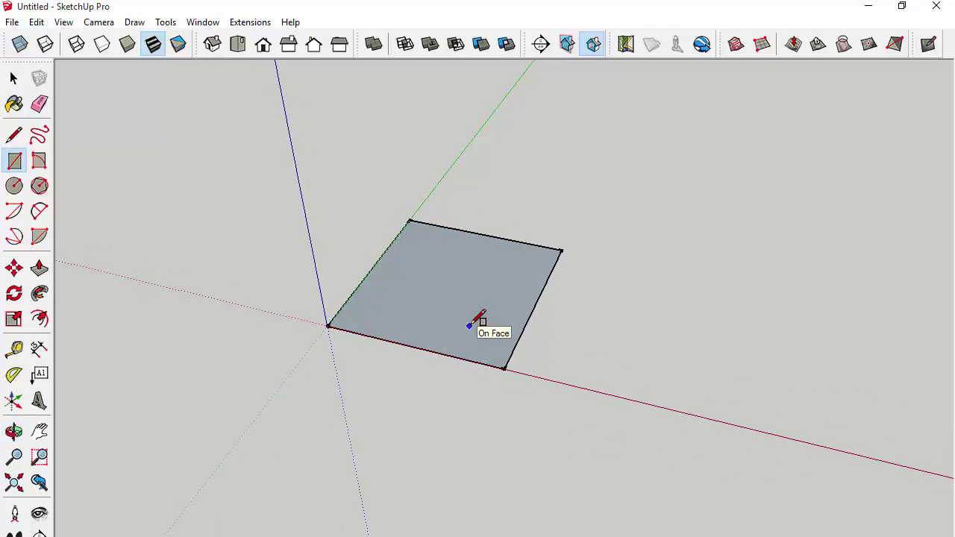
key("t")
left_click(375, 265)
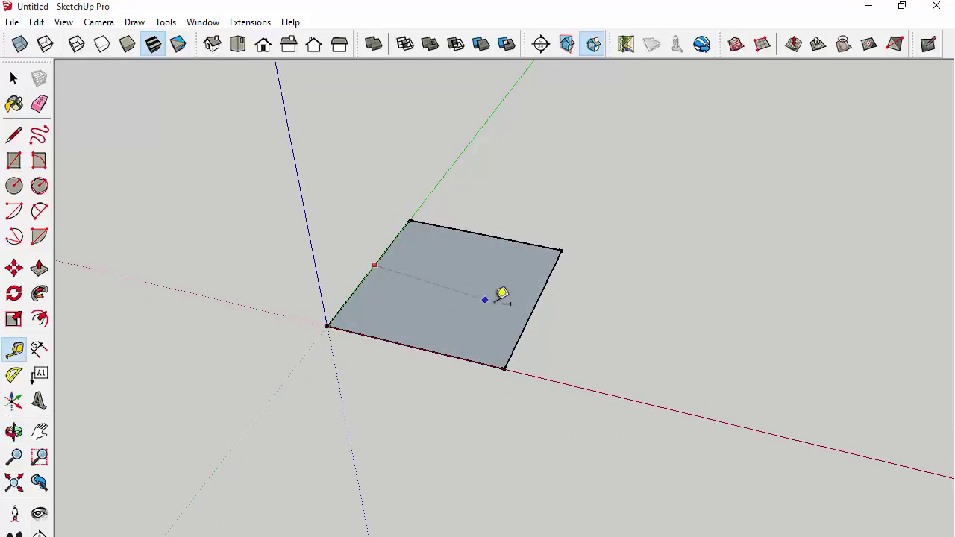
left_click(537, 298)
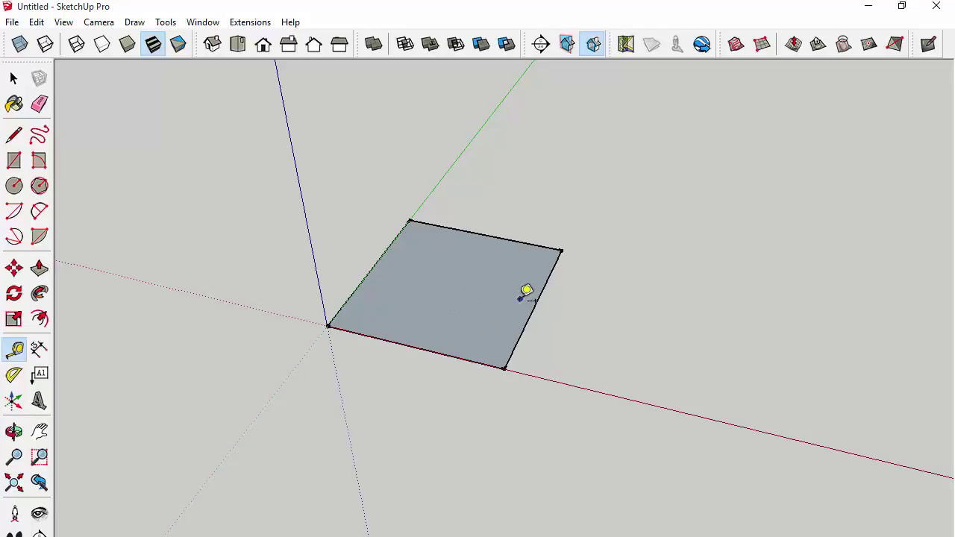
left_click(440, 353)
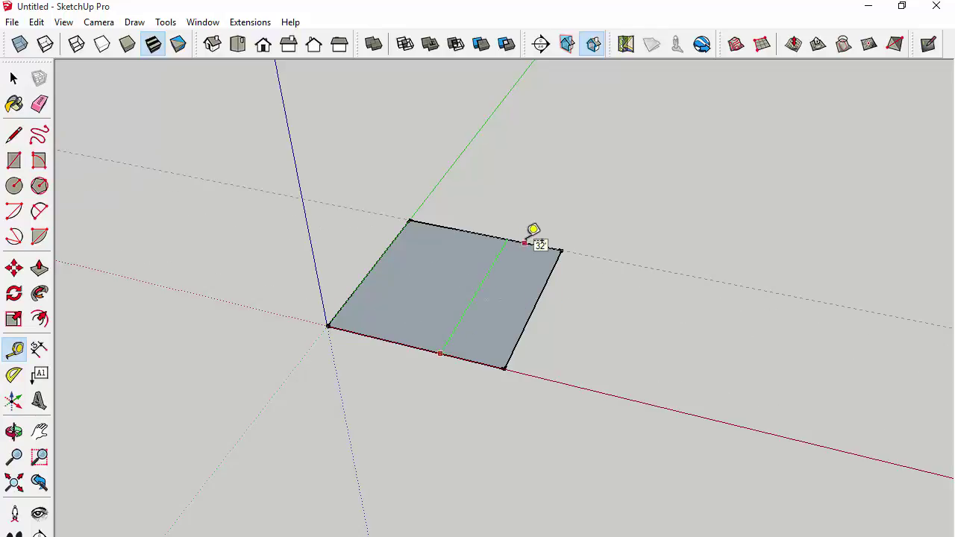
left_click(524, 243)
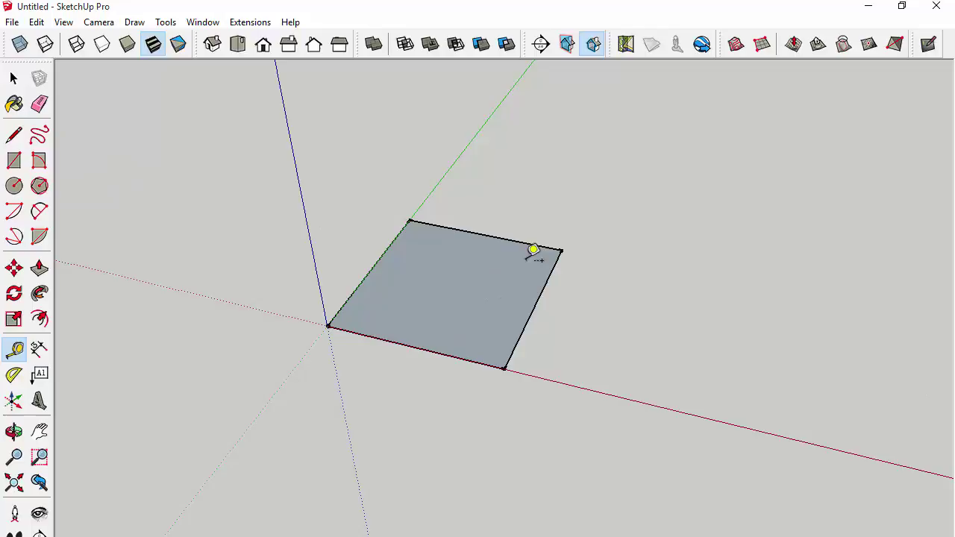
Place guide lines 14 ft inside the edge opposite the green axis and 4 ft inside the red-axis edge.
left_click(536, 305)
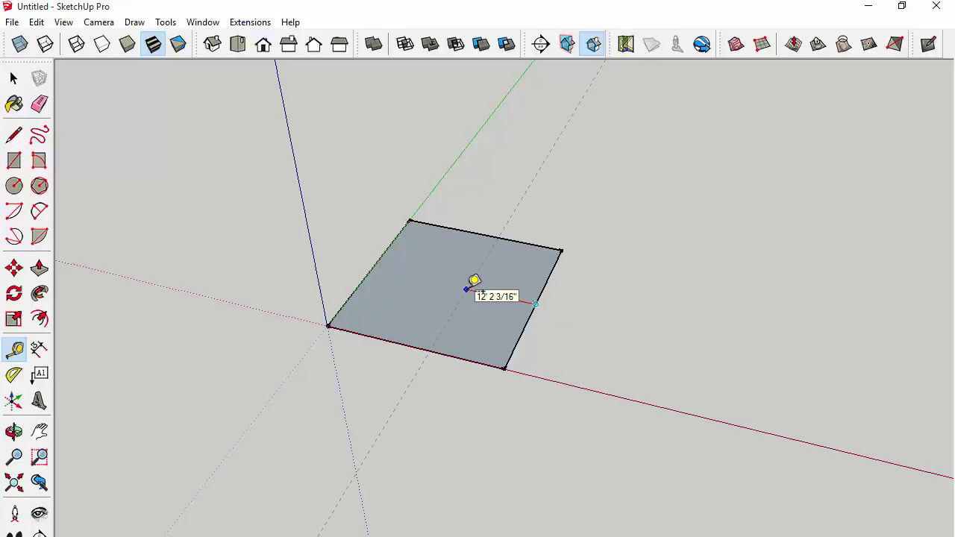
left_click(470, 287)
left_click(474, 360)
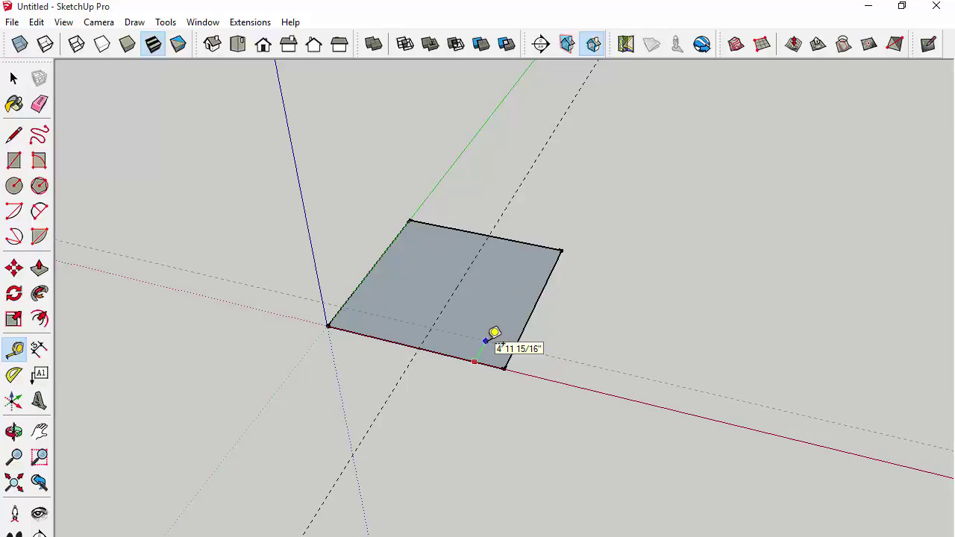
left_click(490, 338)
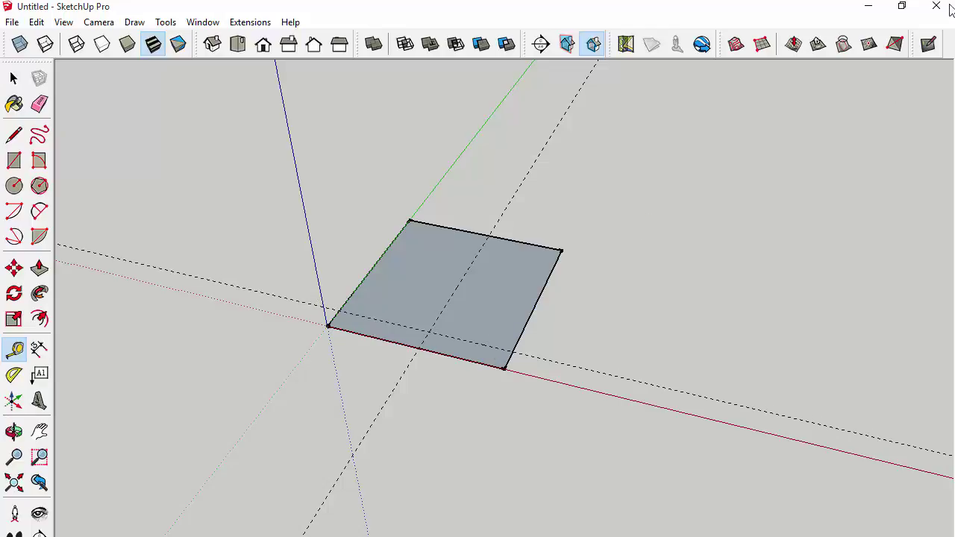
Cut the corner notch shown in the floor plan by drawing a rectangle between the guide intersections, erasing its outer edges and removing the guides.
left_click(867, 6)
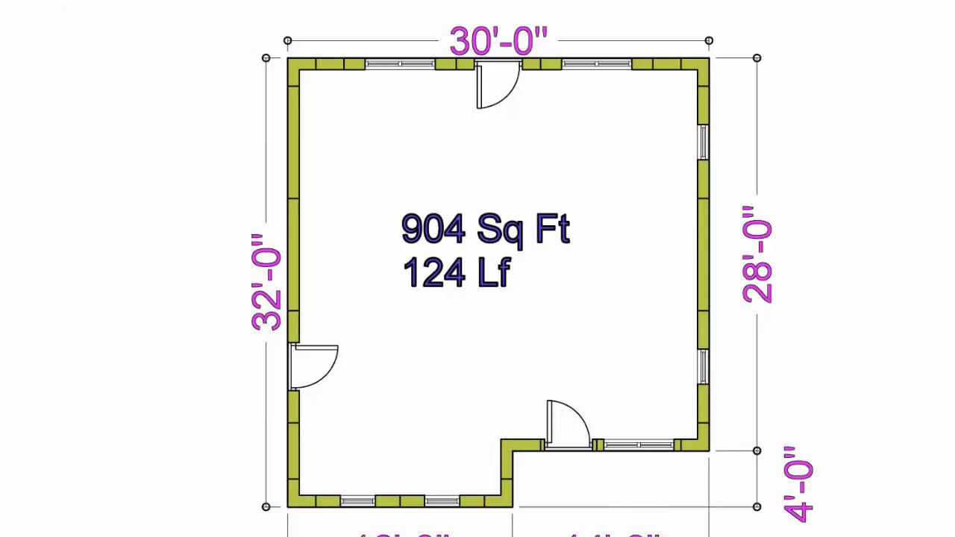
mouse_move(421, 536)
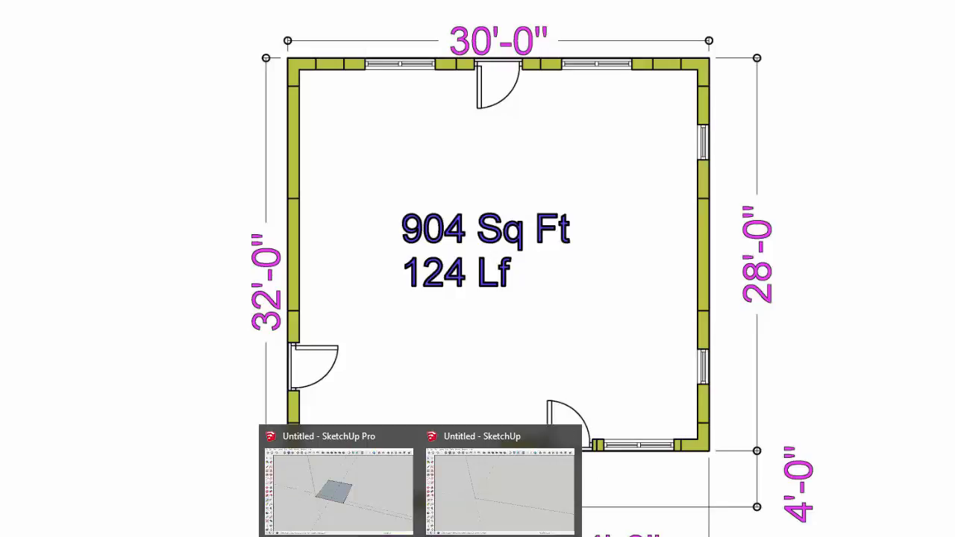
left_click(398, 507)
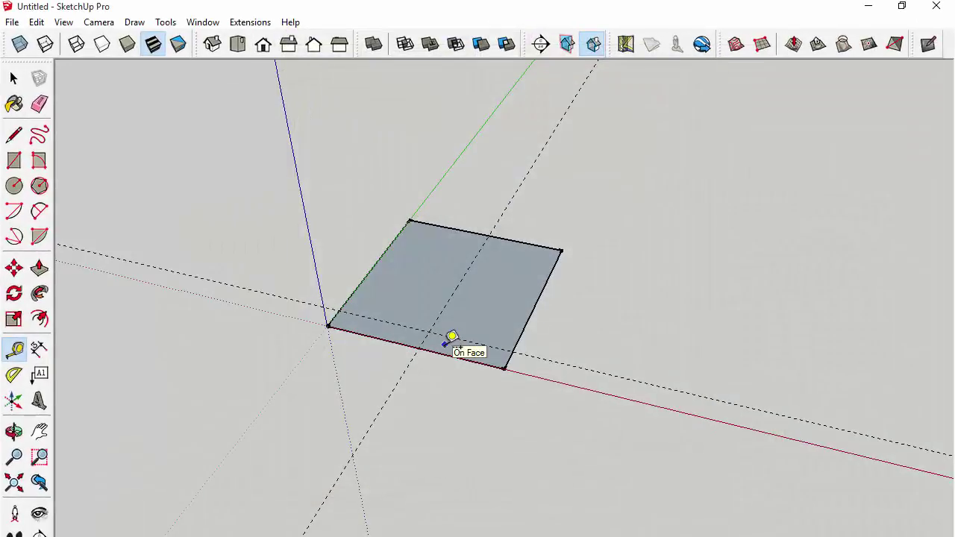
key("r")
left_click(418, 348)
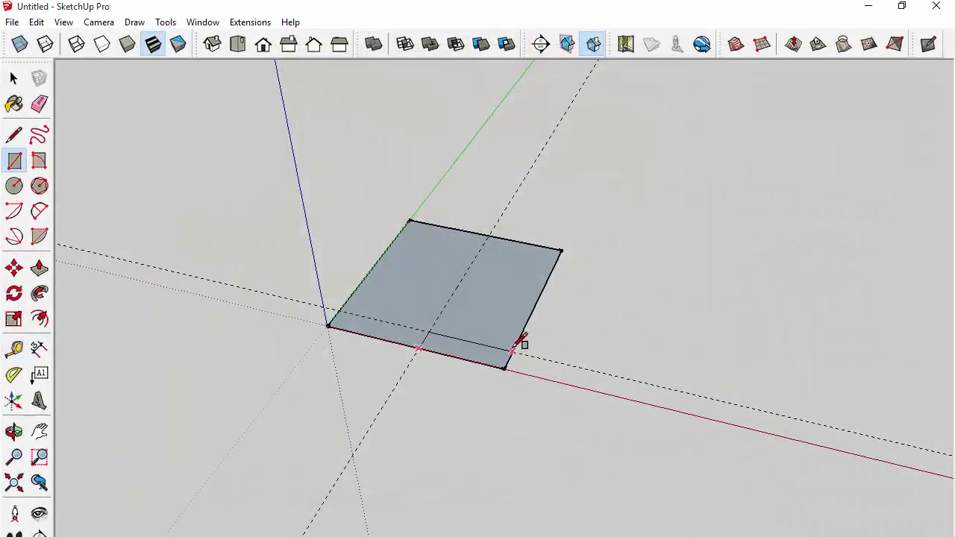
left_click(513, 350)
key("e")
left_click(472, 361)
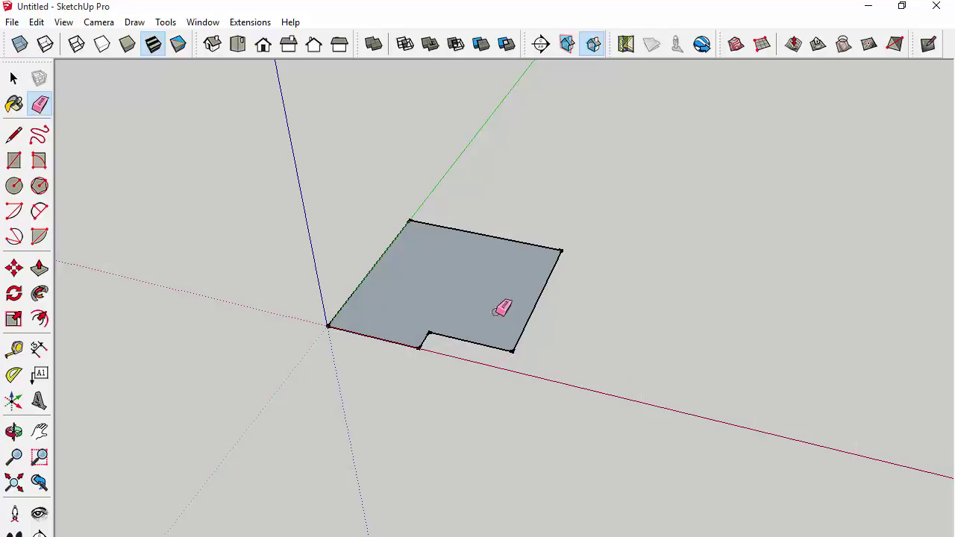
Make a group from the notched footprint face and its bounding edges.
left_click(15, 79)
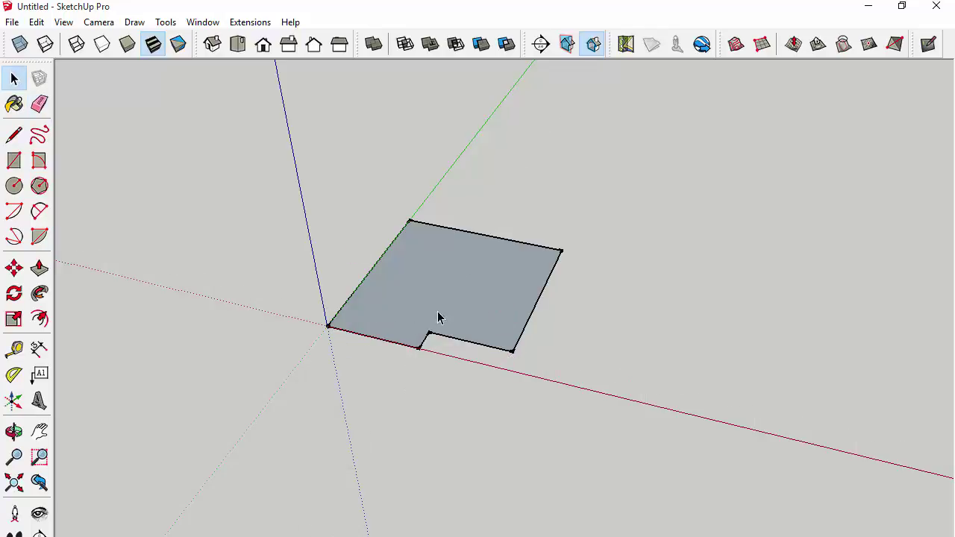
double_click(454, 305)
right_click(454, 304)
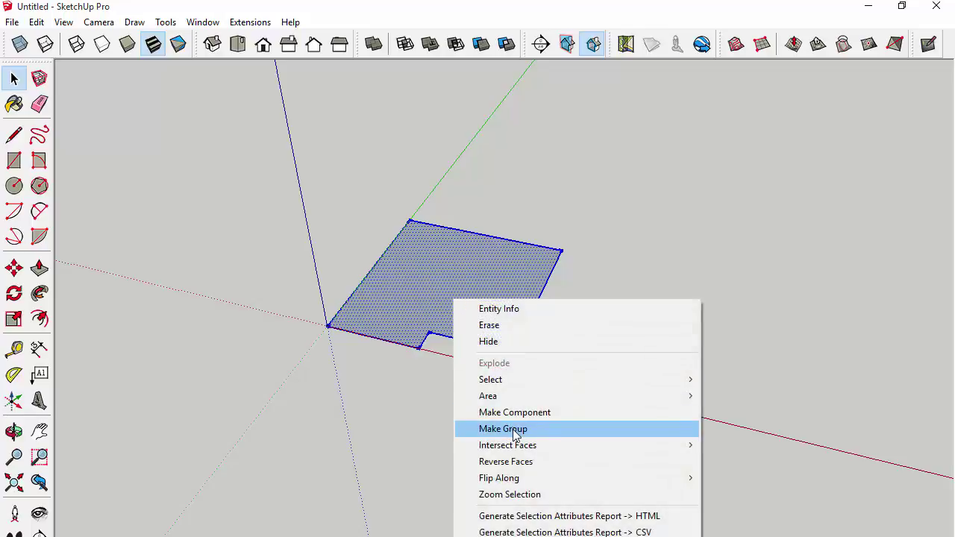
left_click(560, 431)
Consult the floor plan and insert a 2 O-8 outside corner panel at the footprint's origin corner.
mouse_move(649, 361)
middle_mouse_down()
mouse_move(646, 336)
mouse_move(667, 362)
mouse_move(672, 390)
mouse_move(649, 359)
middle_mouse_up()
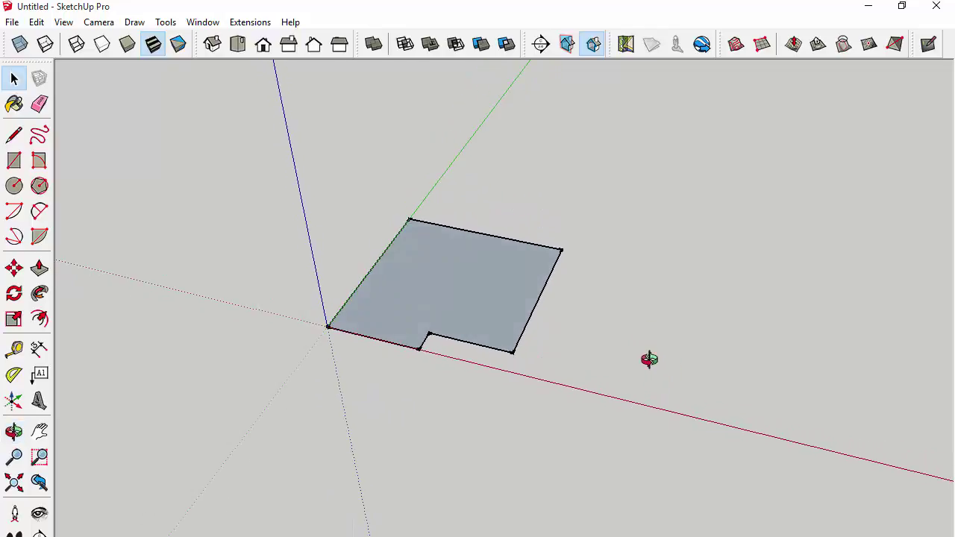
left_click(881, 11)
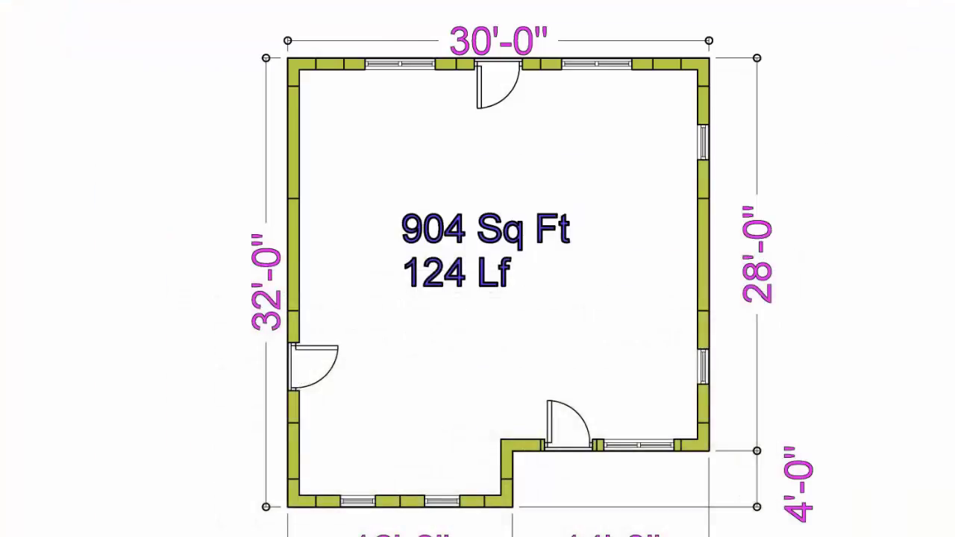
key("alt+Tab")
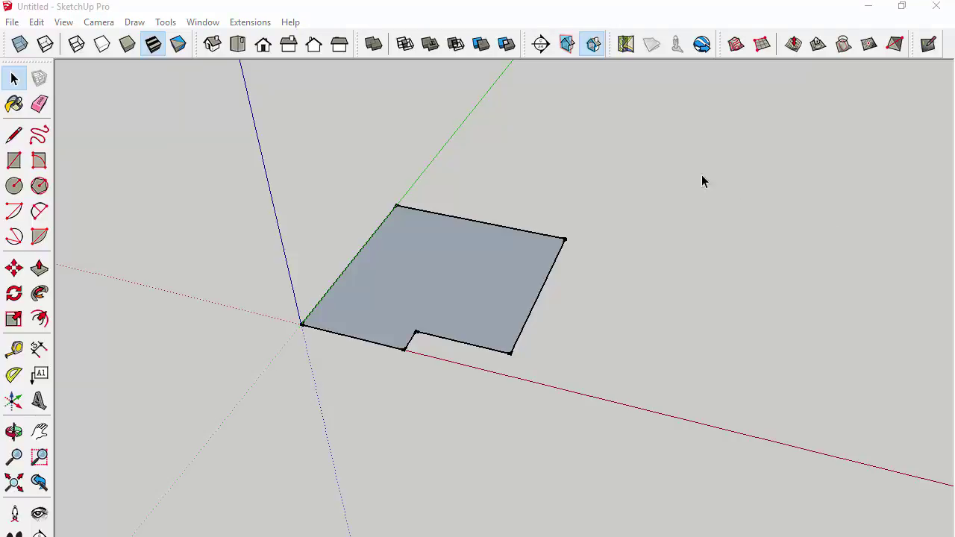
left_click(208, 25)
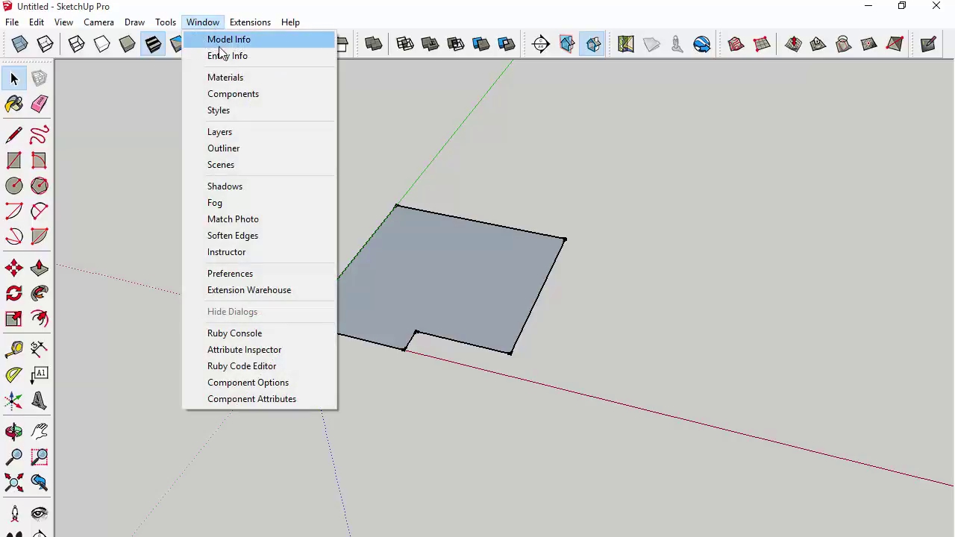
left_click(227, 96)
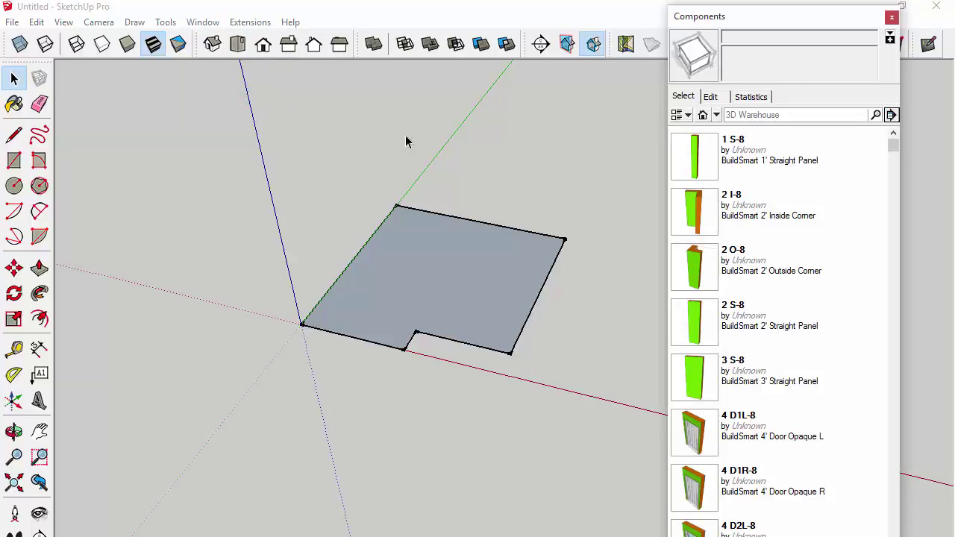
left_click(695, 276)
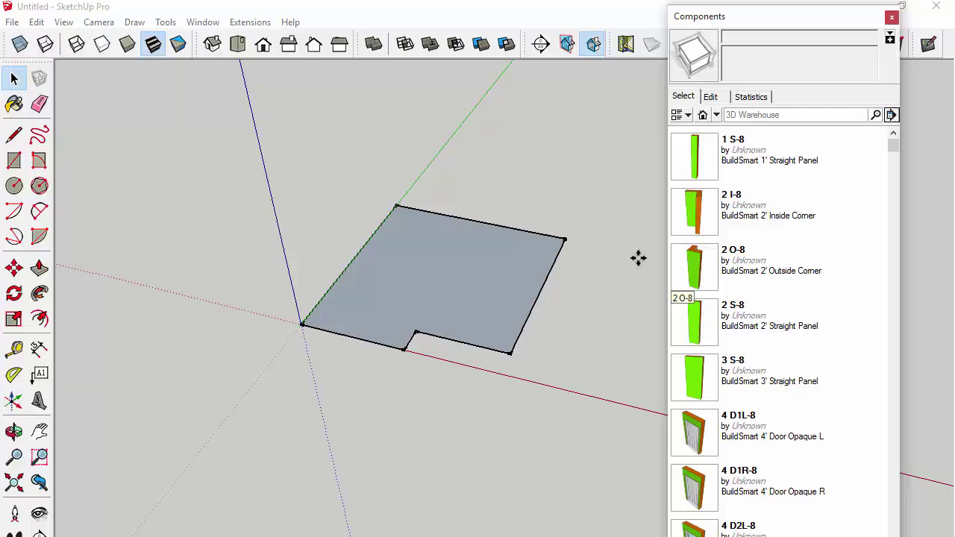
left_click(303, 324)
Copy the outside corner panel from the origin to the footprint corner where the red-axis edge meets the notch.
key("o")
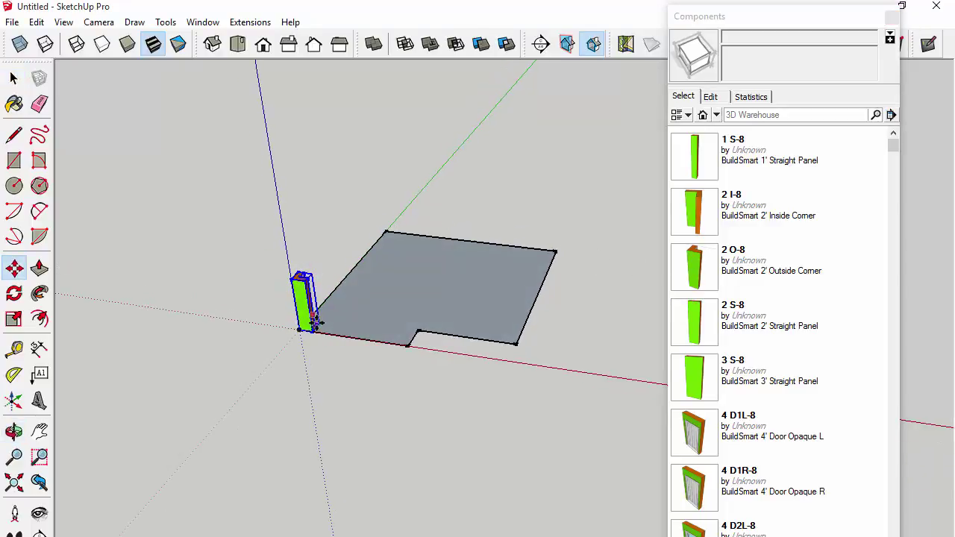
scroll(332, 341, "up", 6)
scroll(272, 358, "down", 5)
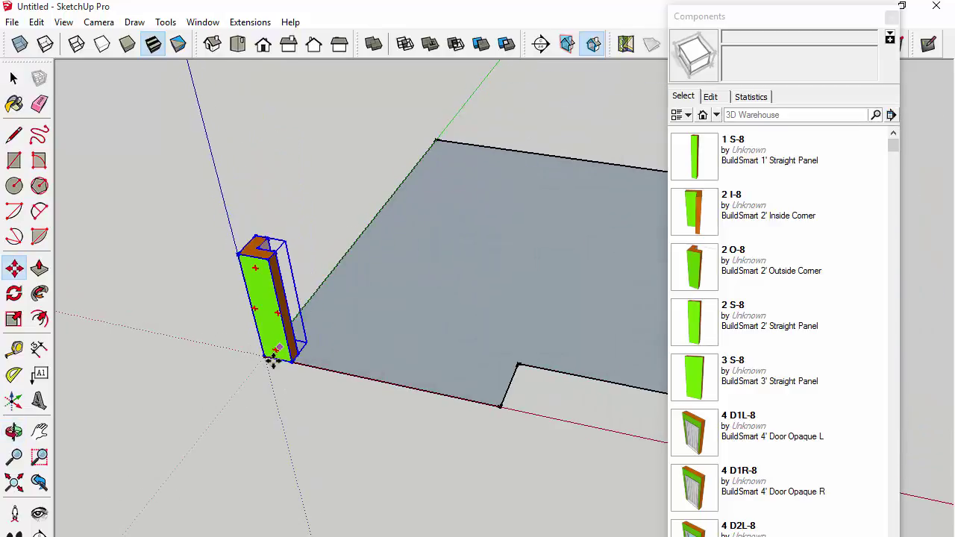
left_click_drag(299, 358, 247, 378)
key("m")
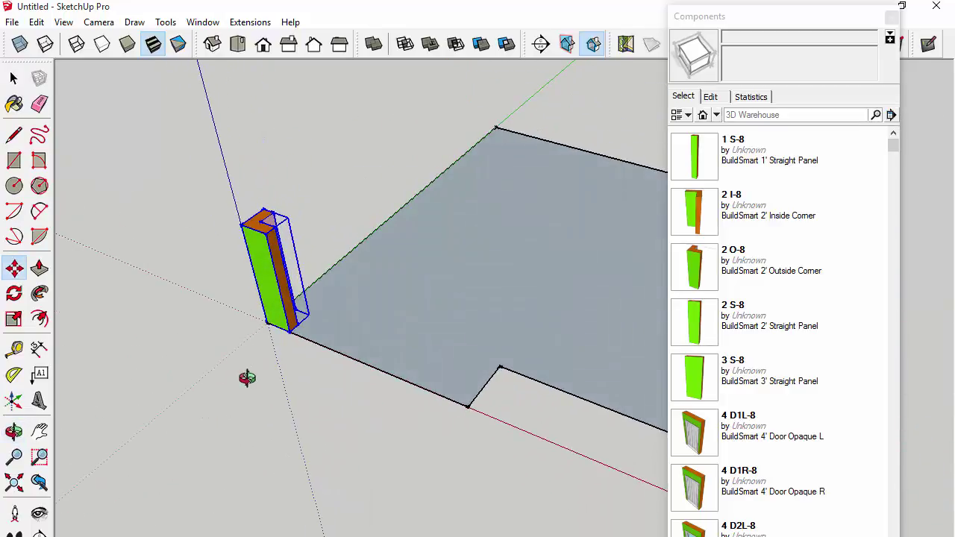
scroll(247, 377, "up", 3)
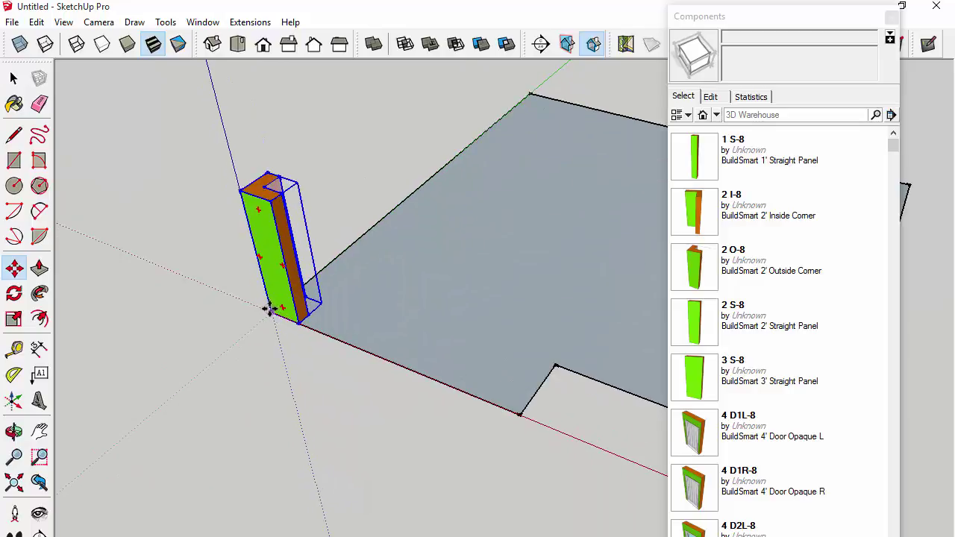
key("ctrl")
left_click(272, 311)
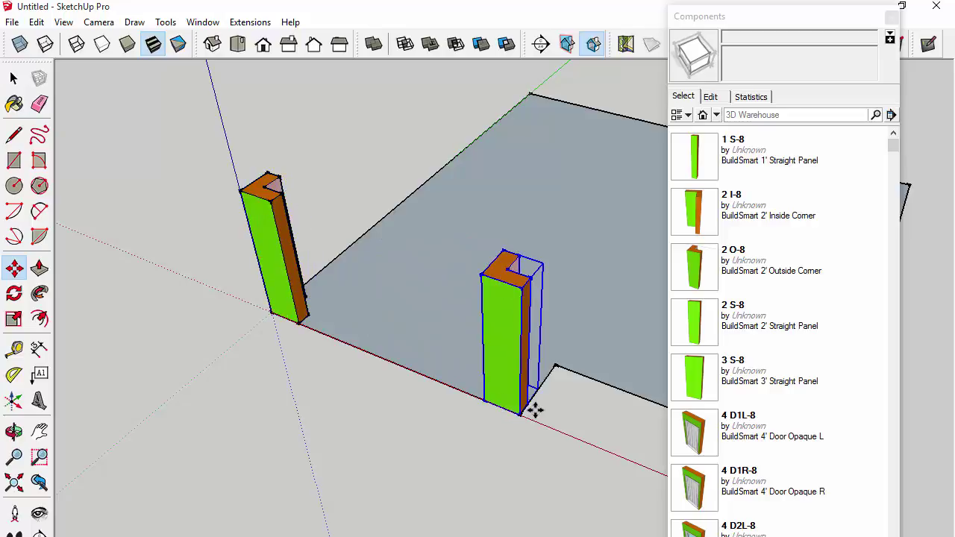
Rotate the copied corner panel a quarter turn so its outer faces follow the red-axis edge and the notch side.
middle_click_drag(528, 400, 478, 418)
left_click(461, 284)
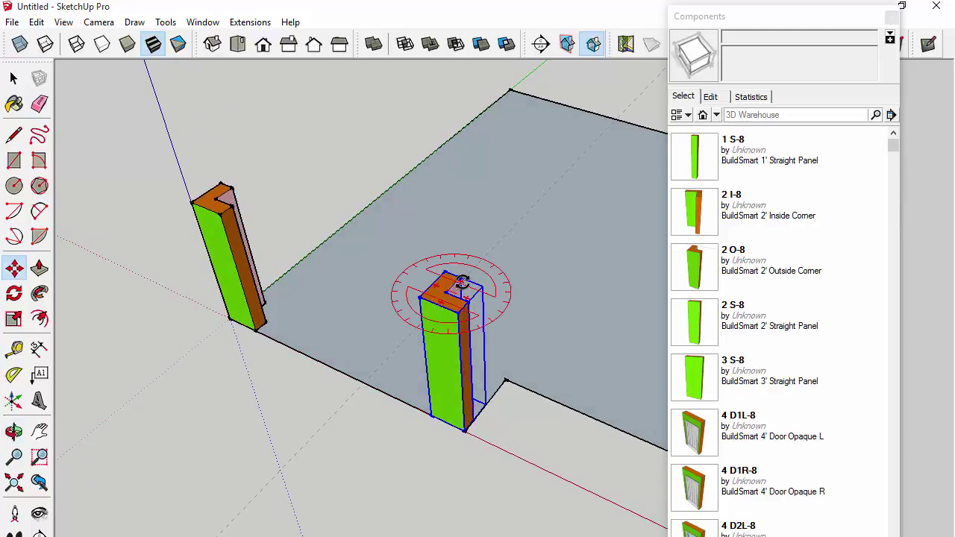
left_click(425, 287)
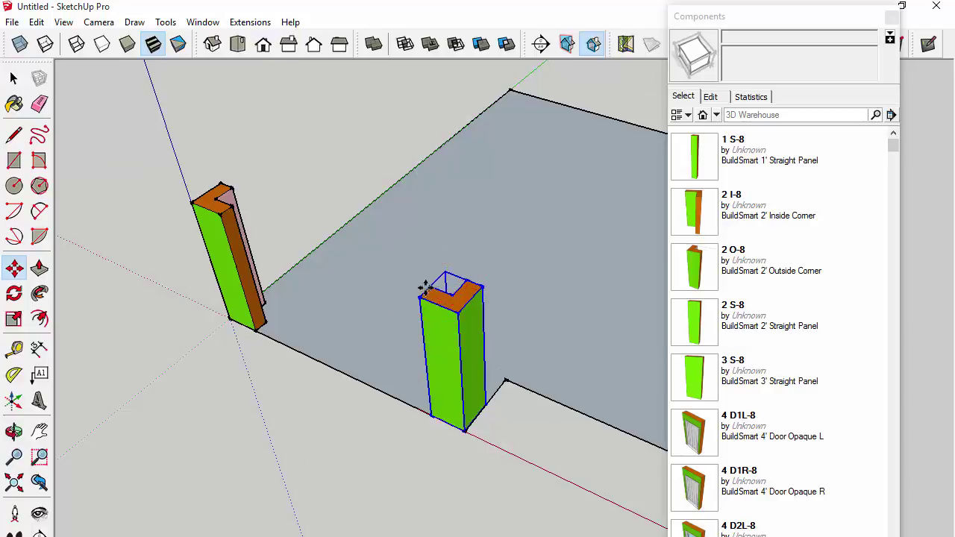
Copy the rotated corner panel to the footprint's outer corner at the far end of the notch's long edge.
left_click(464, 431)
key("ctrl")
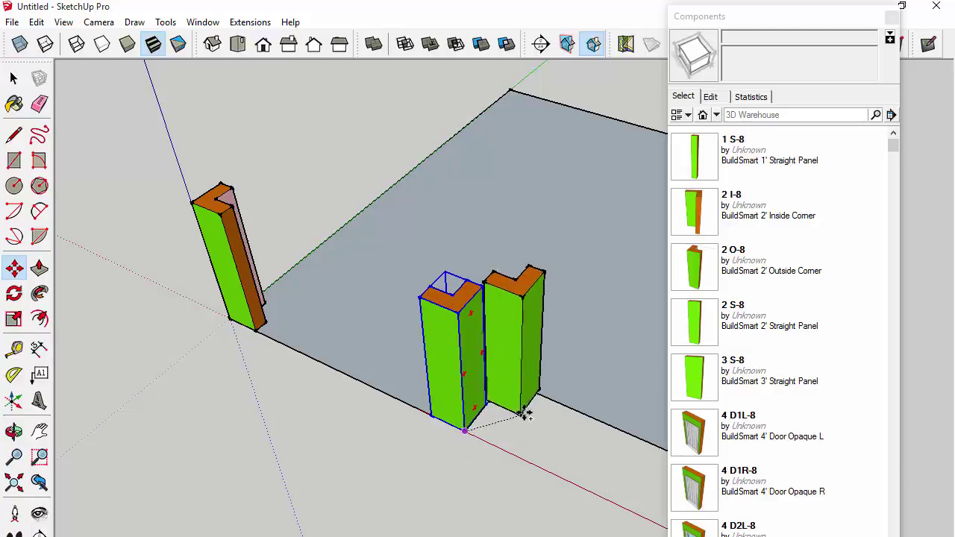
scroll(533, 409, "down", 3)
middle_click_drag(533, 409, 401, 321)
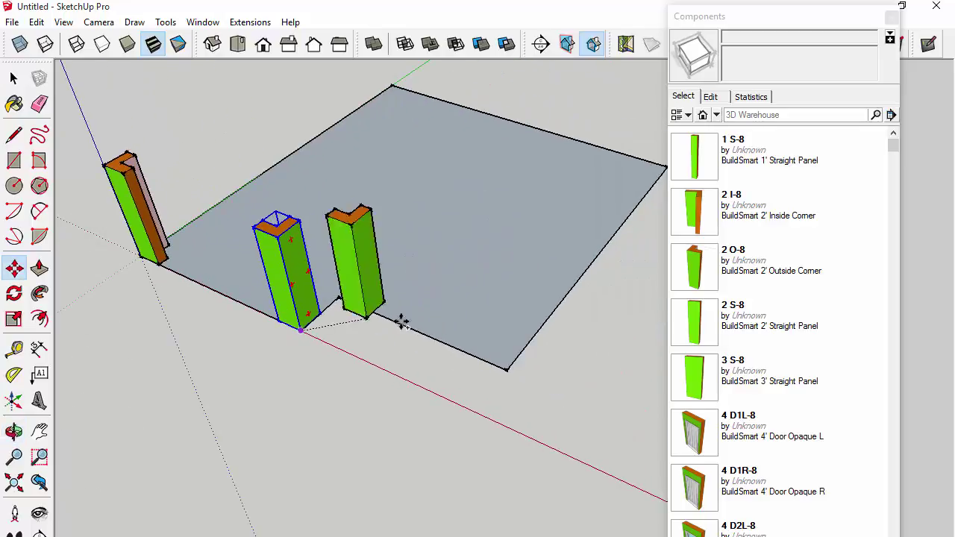
left_click(506, 368)
Copy that outer corner panel along the footprint's long side edge to a point just short of the rear corner.
middle_click_drag(511, 320, 511, 328)
scroll(512, 327, "up", 5)
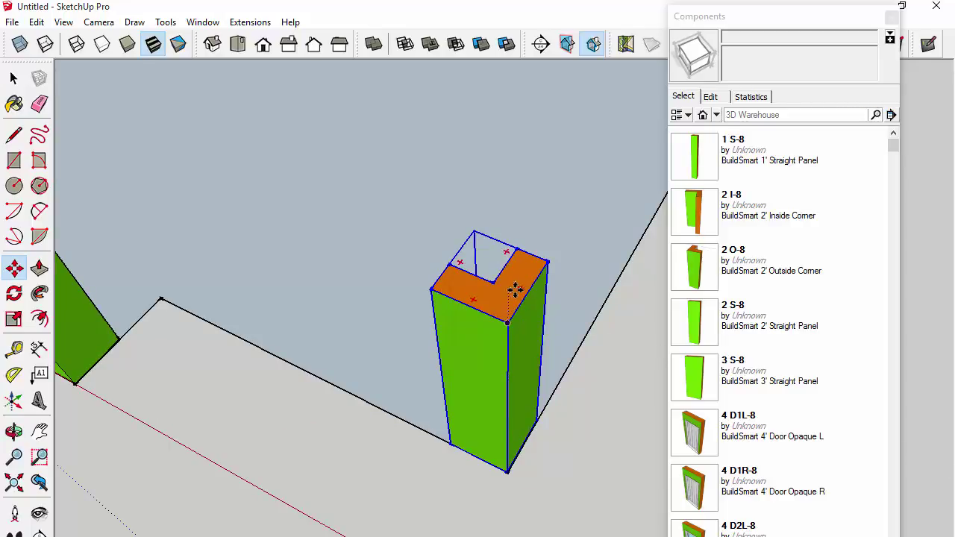
scroll(514, 405, "down", 4)
middle_click_drag(516, 410, 381, 414)
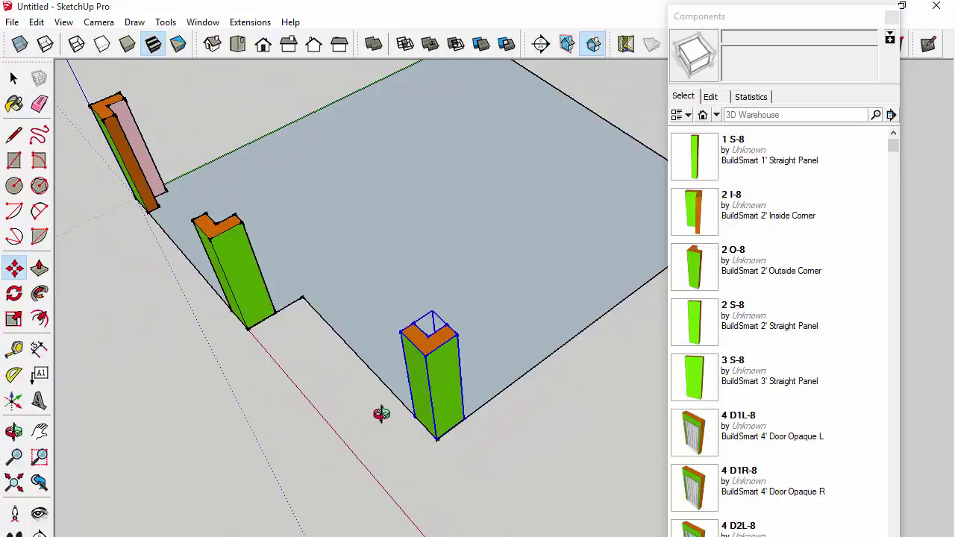
left_click(433, 441, "ctrl")
key("Escape")
middle_click_drag(540, 366, 384, 424, "shift")
left_click(278, 495, "ctrl")
left_click(553, 297)
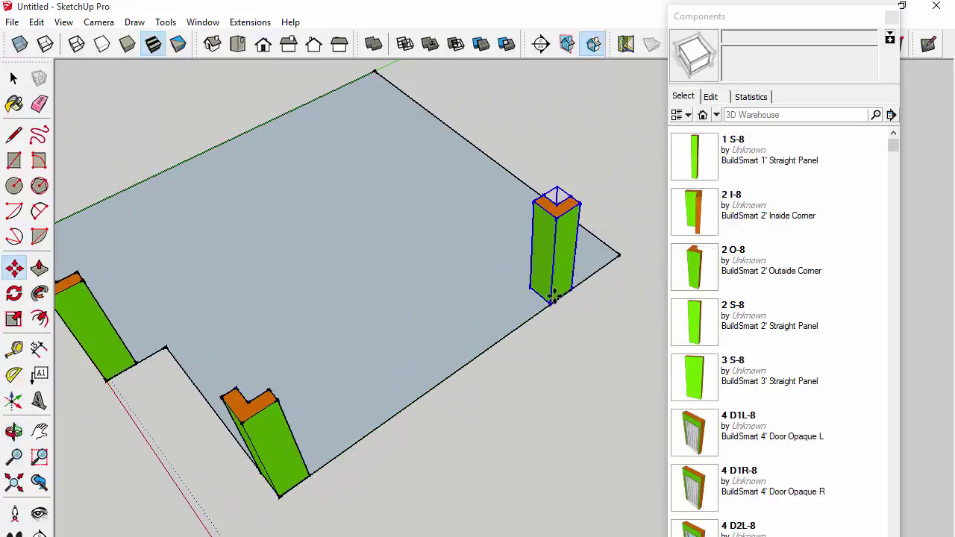
scroll(552, 198, "up", 5)
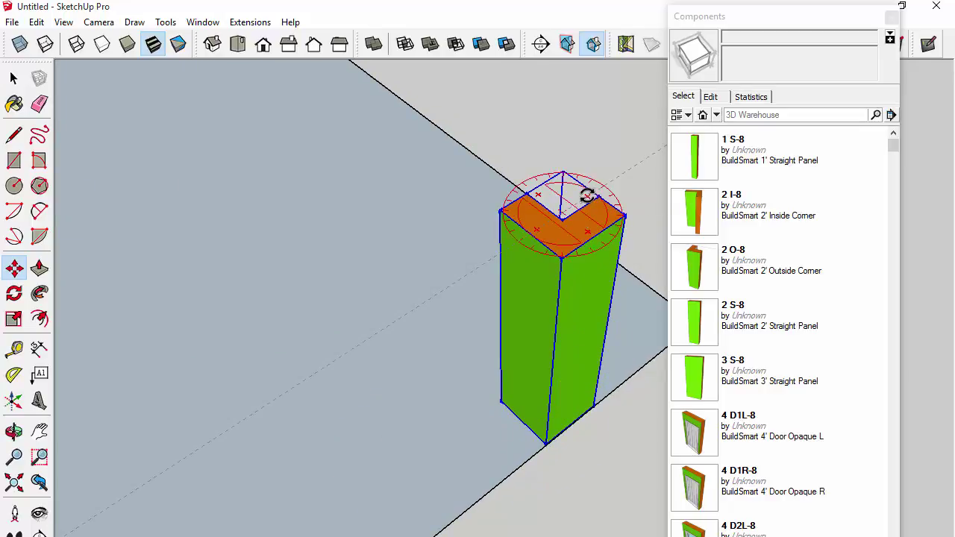
Rotate the copied corner panel a quarter turn and move it onto the footprint's rear corner.
left_click(587, 195)
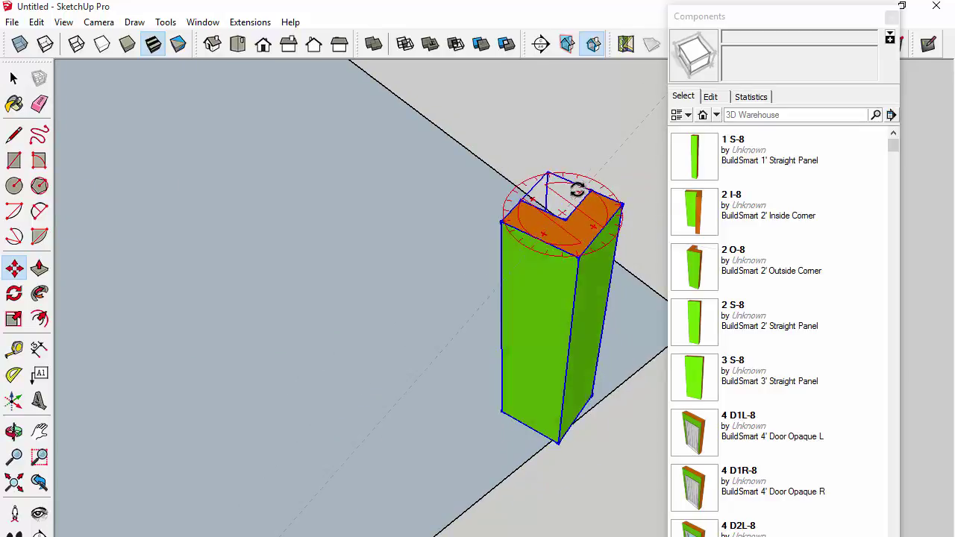
left_click(539, 198)
scroll(594, 403, "down", 3)
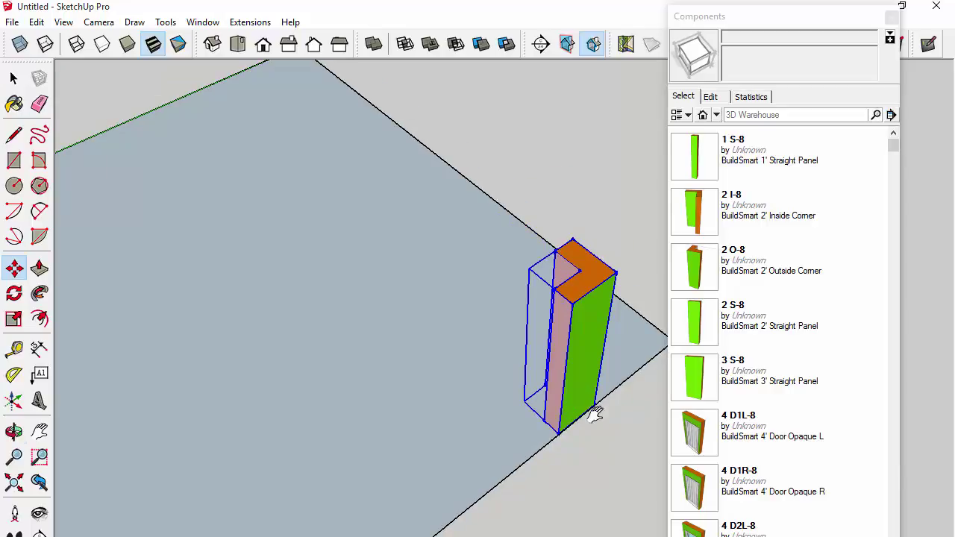
middle_click_drag(595, 411, 435, 412)
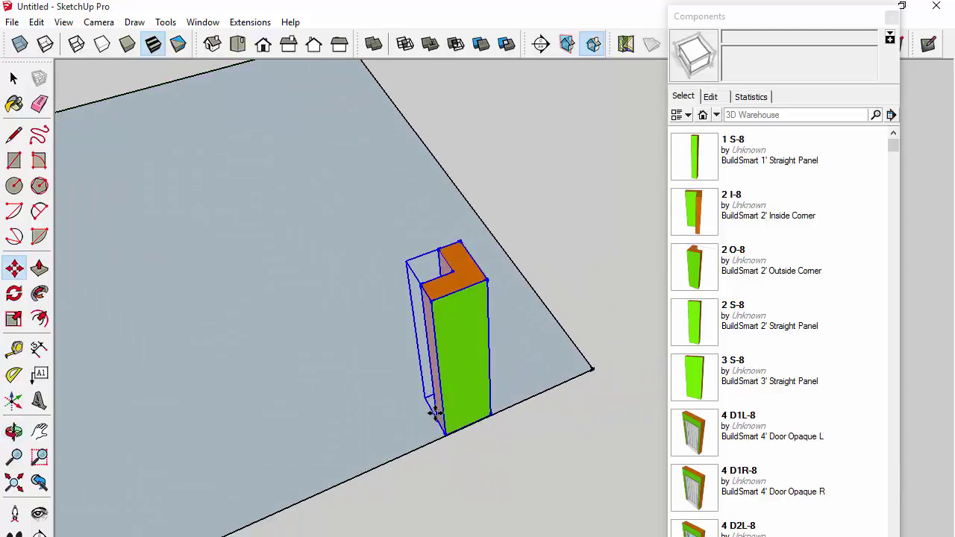
left_click(491, 415)
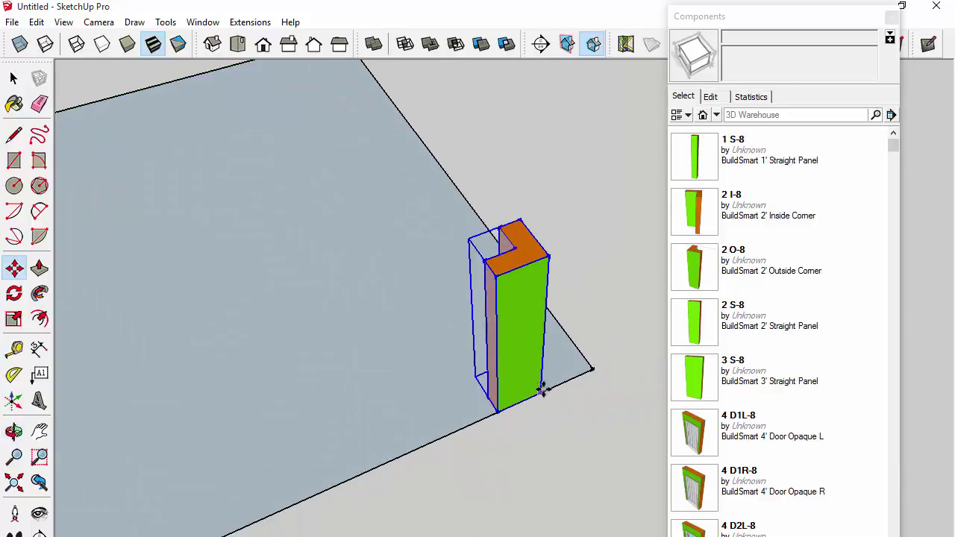
left_click(593, 377)
Copy the rear corner panel along the rear edge to a point just short of the corner on the green axis.
scroll(593, 382, "down", 3)
middle_click_drag(592, 385, 293, 422)
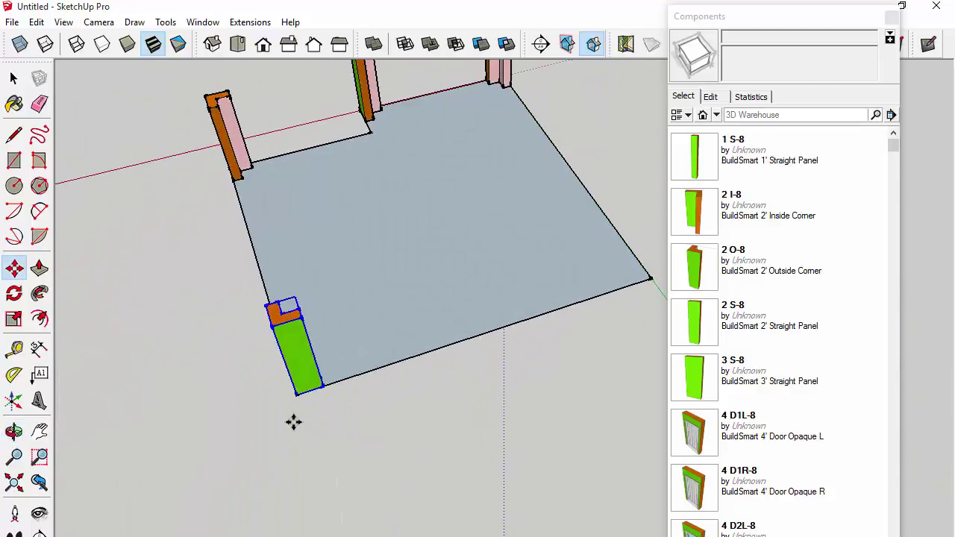
left_click(305, 390)
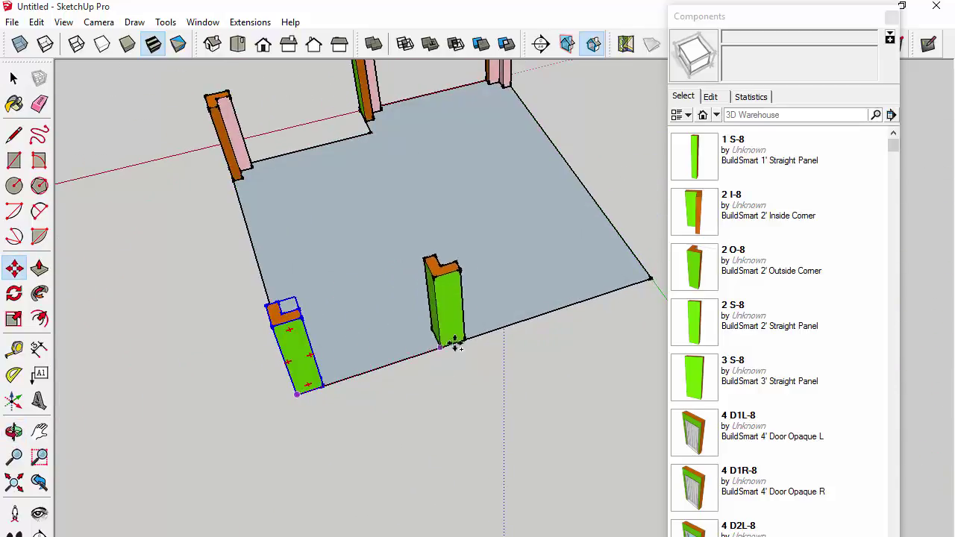
left_click(589, 298)
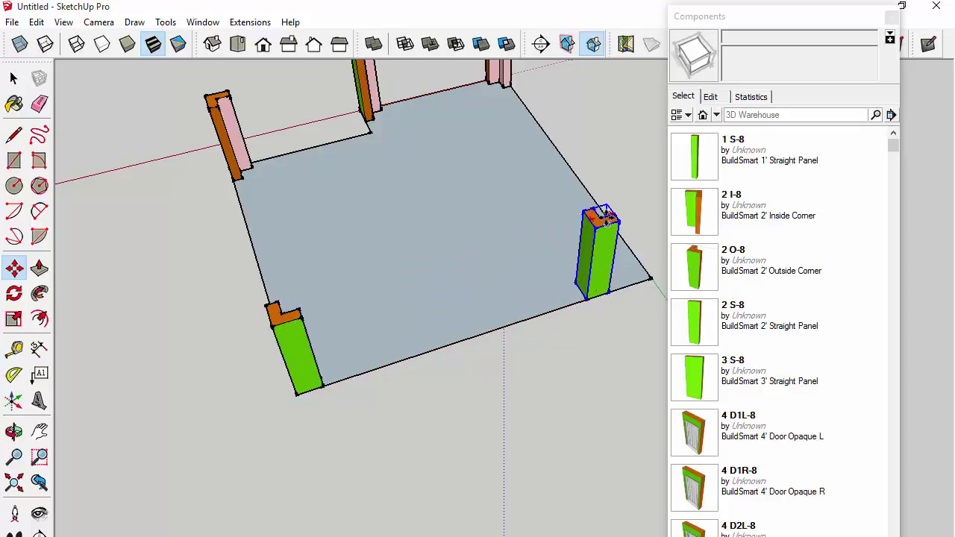
Rotate this copy a quarter turn and snap it onto the footprint corner at the green axis.
scroll(608, 217, "up", 3)
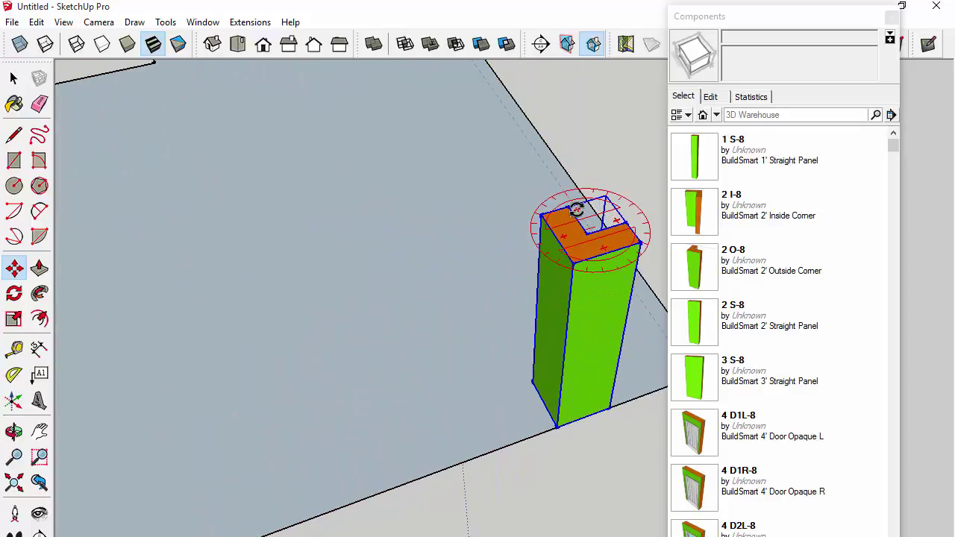
left_click(576, 210)
left_click(556, 238)
middle_click_drag(624, 404, 531, 415)
left_click_drag(516, 412, 617, 376)
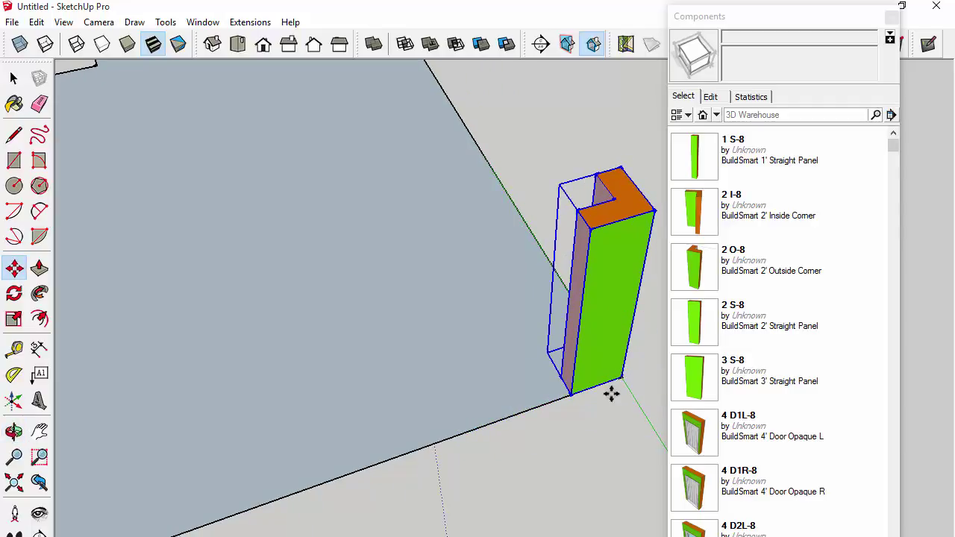
Insert a BuildSmart 2' Inside Corner (2 I-8) component near the inner corner of the notch.
scroll(522, 454, "down", 5)
middle_click_drag(522, 454, 633, 405)
key("m")
scroll(372, 419, "up", 5)
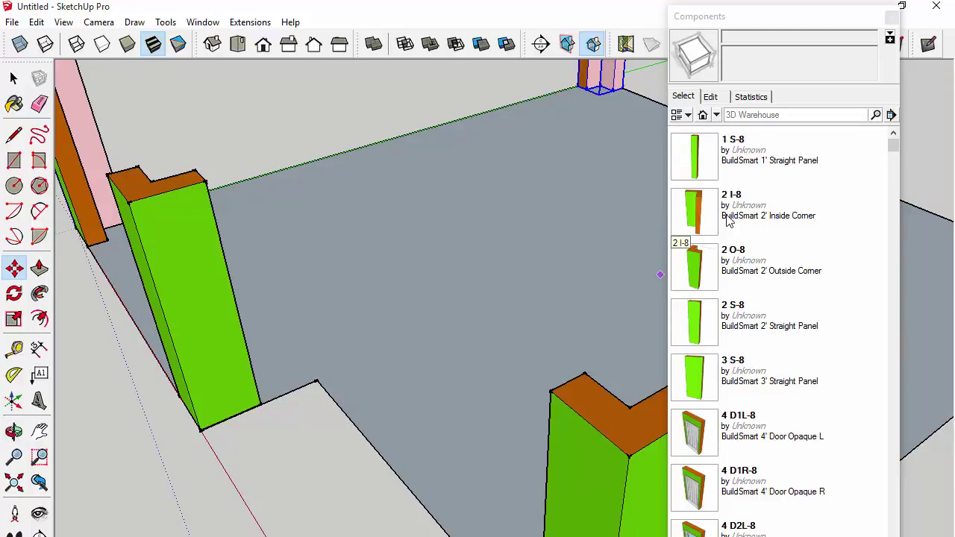
left_click(349, 375)
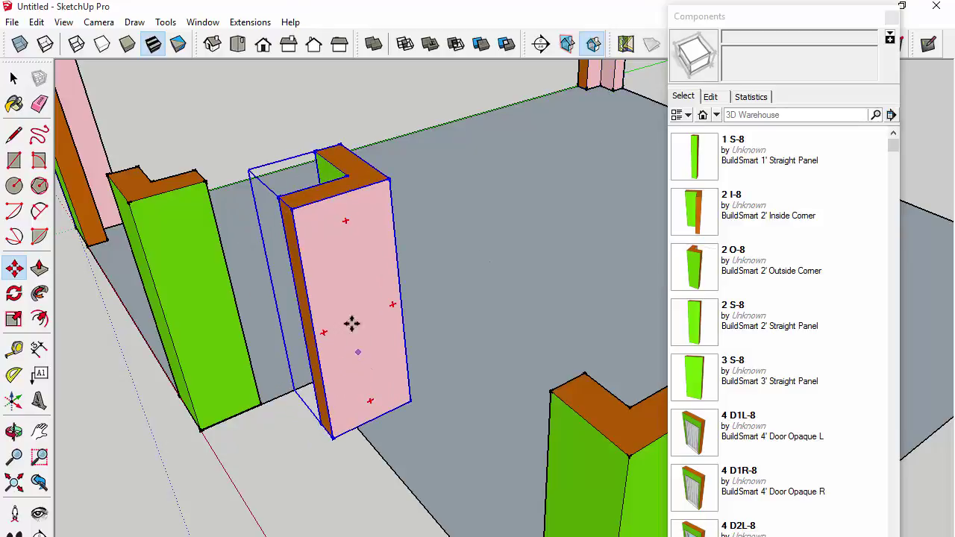
Rotate the inside corner panel a quarter turn and move it into the notch's inner corner against the adjoining outside corner panel.
middle_click_drag(352, 322, 377, 279)
mouse_move(286, 218)
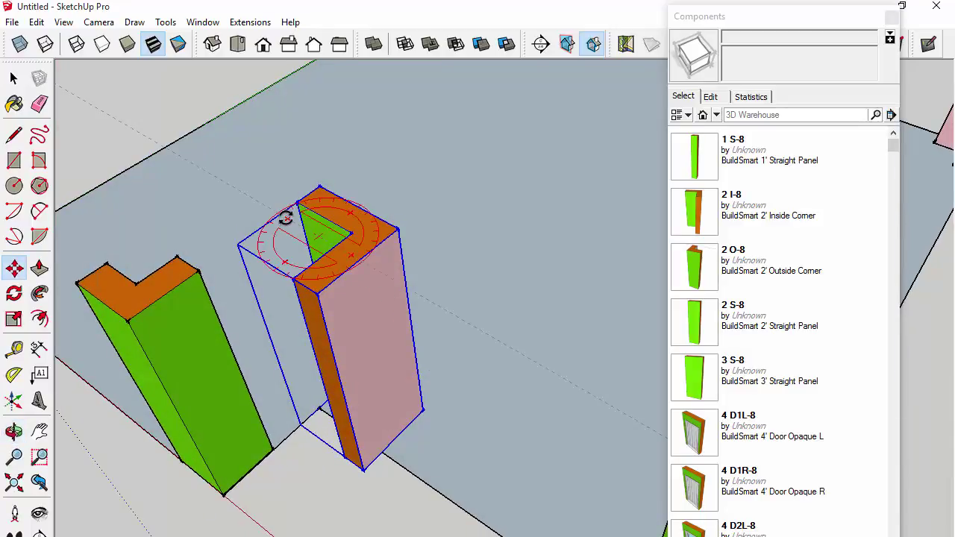
left_click_drag(286, 218, 278, 273)
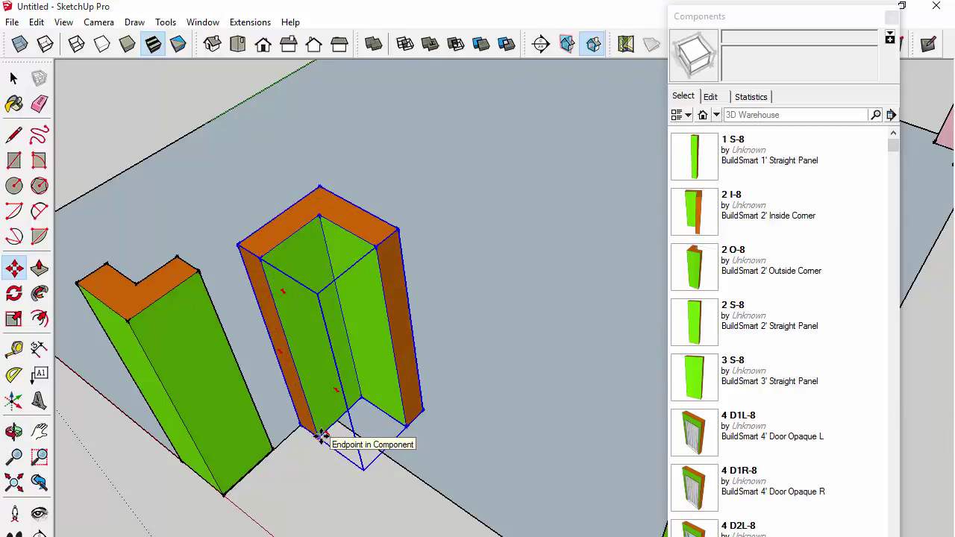
left_click_drag(331, 441, 274, 445)
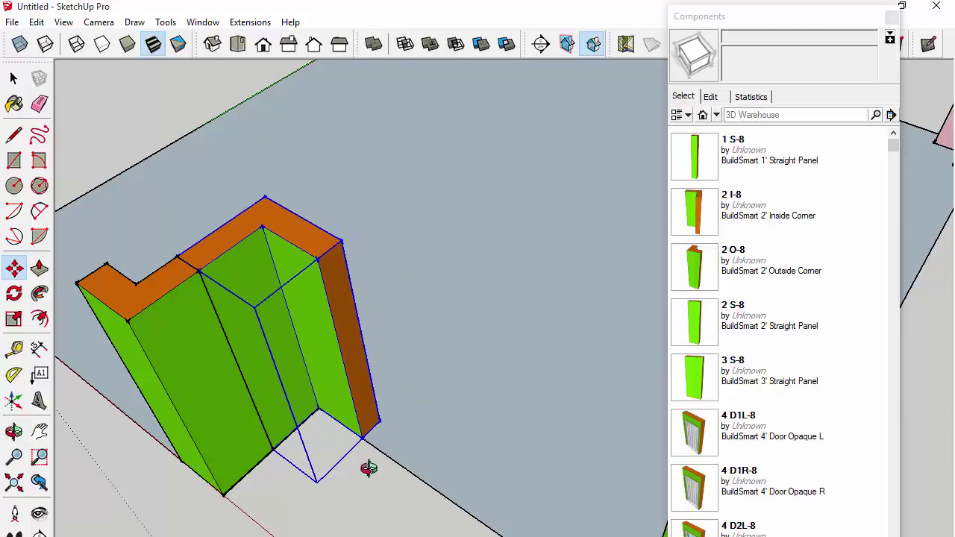
Measure the gap along the red-axis edge between the origin corner panel and the notch's outside corner panel.
scroll(405, 390, "down", 6)
middle_click_drag(419, 408, 398, 377)
key("m")
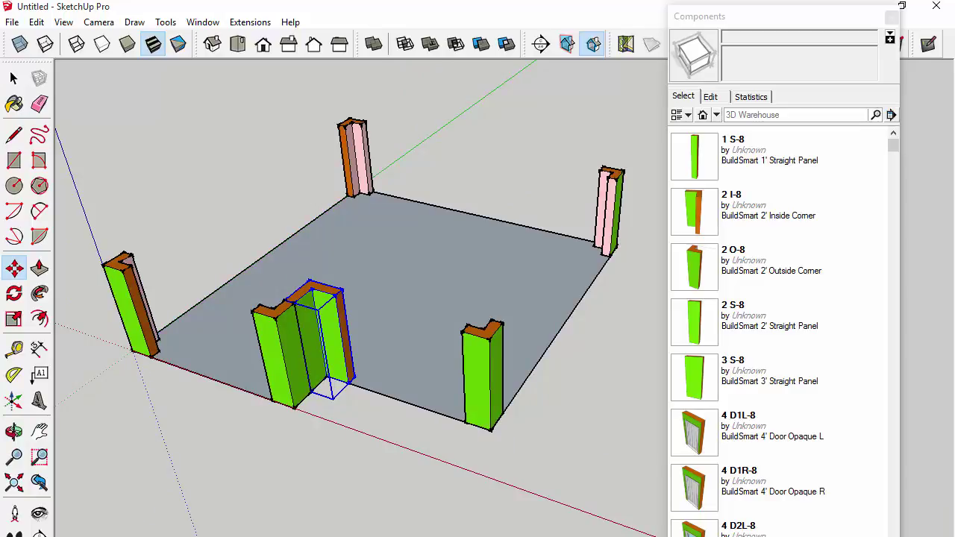
key("space")
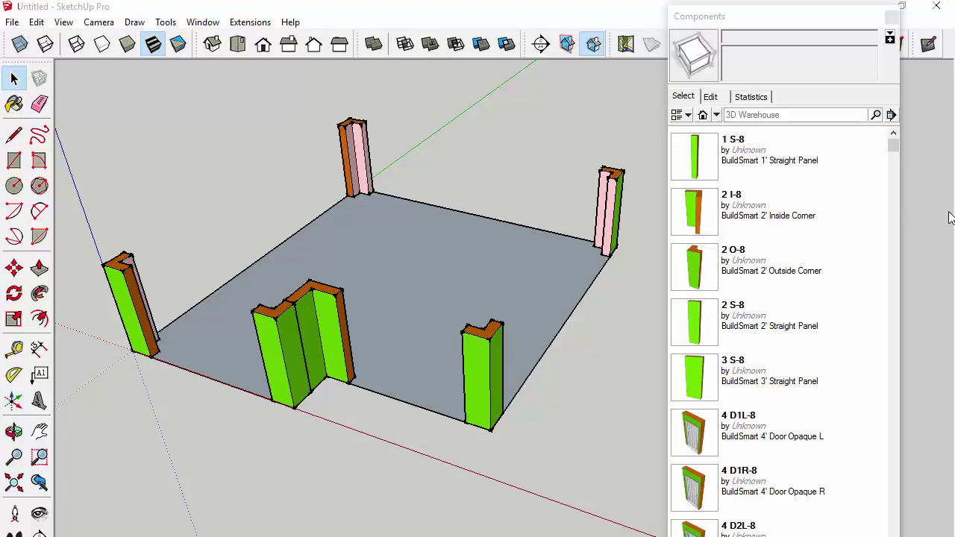
left_click(15, 351)
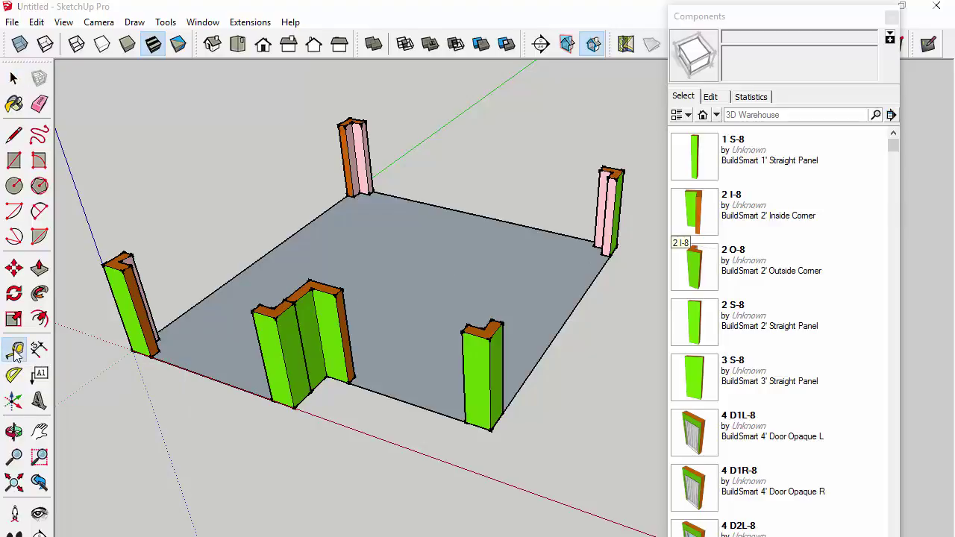
left_click(138, 316)
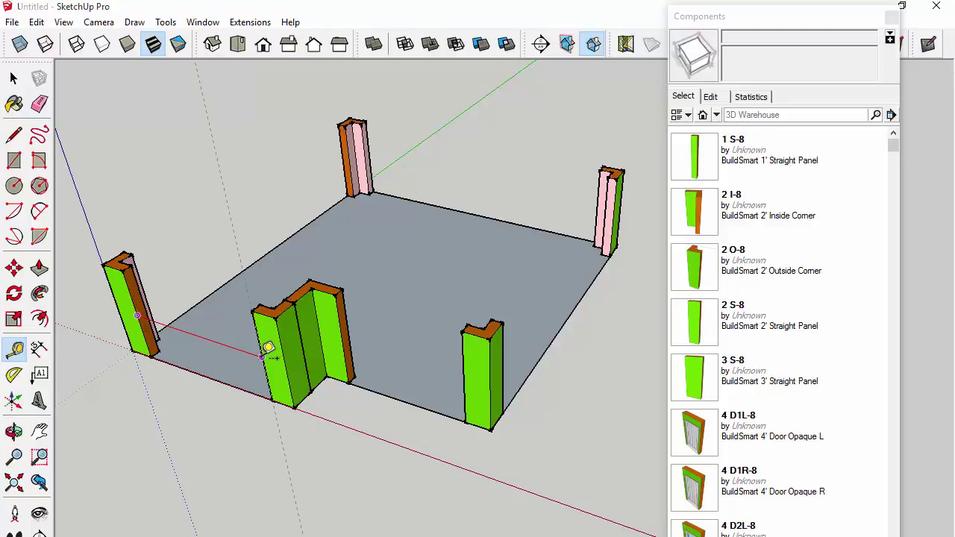
Check the alignment of the origin corner panel's base with the footprint corner at the origin.
scroll(268, 349, "down", 3)
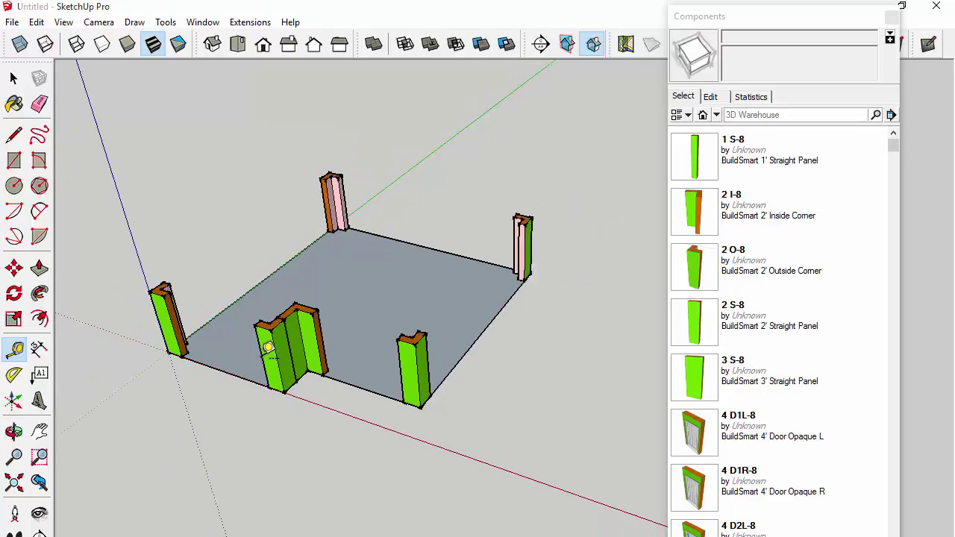
mouse_move(267, 349)
middle_mouse_down()
mouse_move(322, 388)
mouse_move(544, 377)
middle_mouse_up()
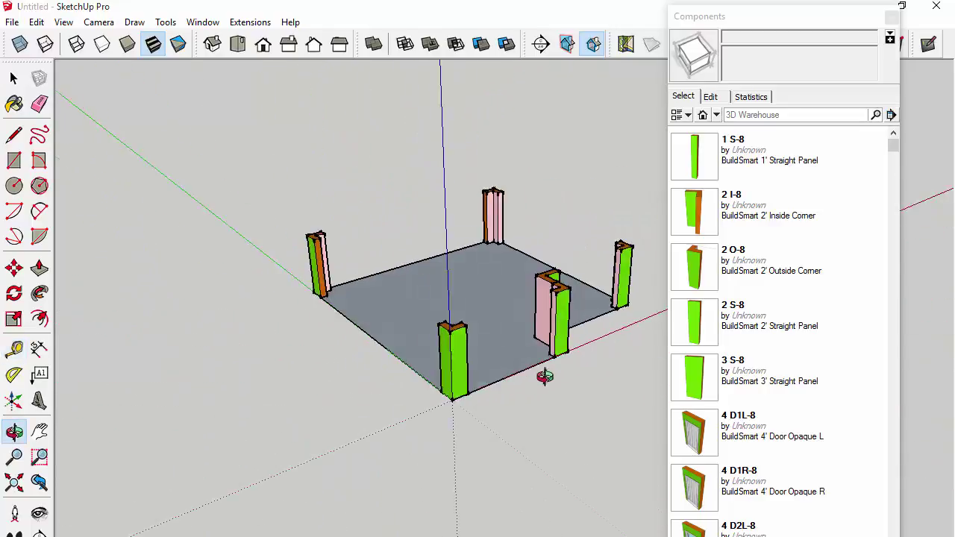
scroll(490, 390, "up", 8)
key("space")
left_click(415, 389)
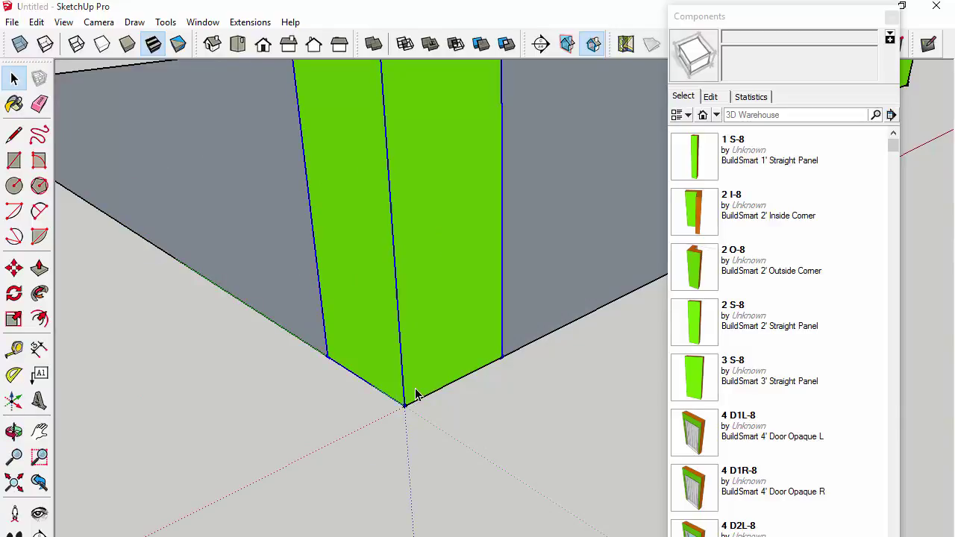
key("m")
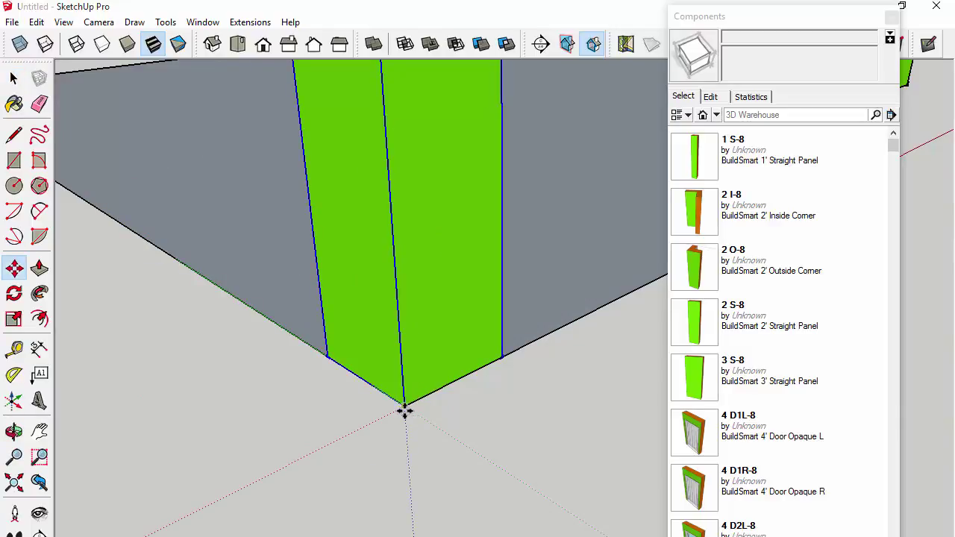
left_click(410, 401)
scroll(414, 405, "down", 6)
mouse_move(482, 380)
middle_mouse_down()
mouse_move(229, 390)
mouse_move(275, 375)
middle_mouse_up()
scroll(358, 355, "up", 3)
middle_click_drag(459, 300, 423, 341)
scroll(455, 291, "up", 4)
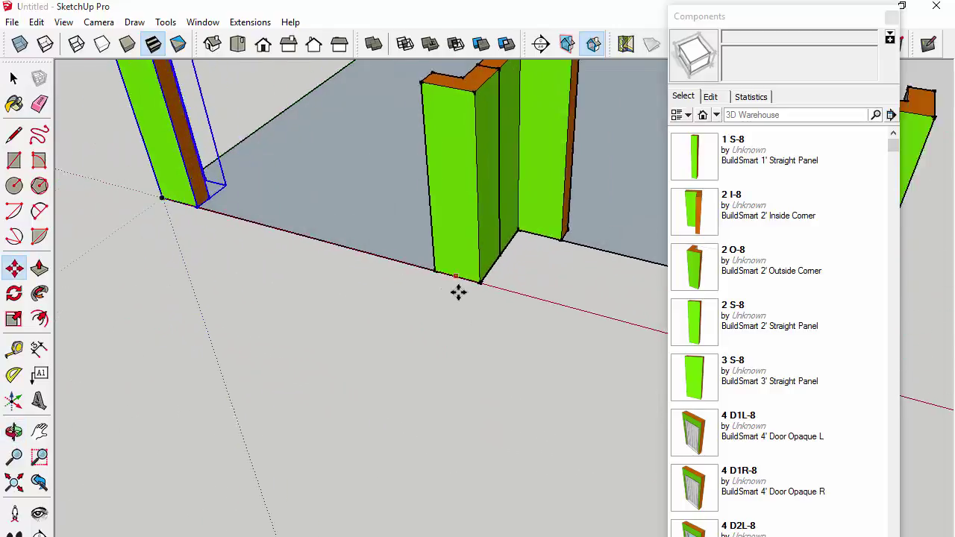
Move the outside corner panel at the notch so its bottom corner snaps exactly onto the footprint vertex on the red axis.
key("space")
left_click(475, 258)
middle_click_drag(475, 261, 527, 284)
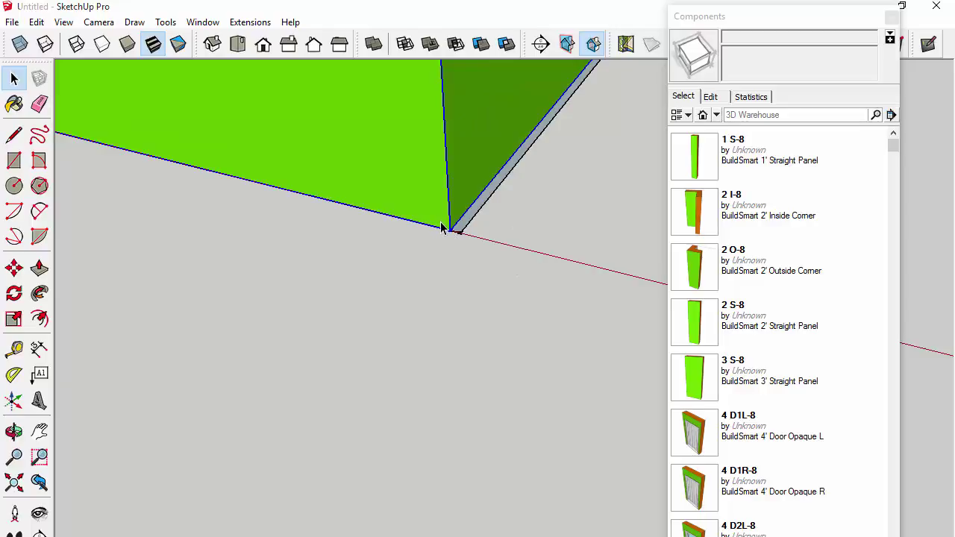
key("m")
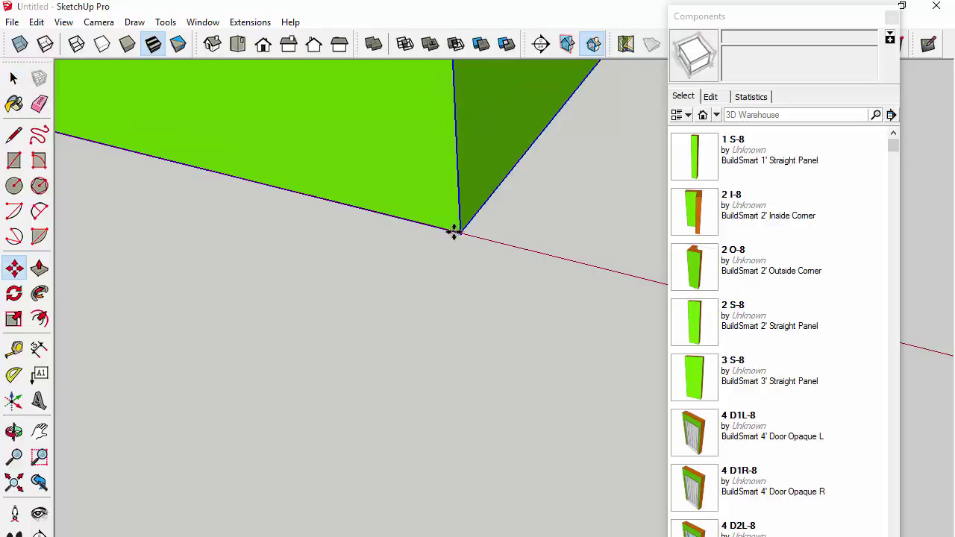
Move the inside corner panel so its bottom end corner snaps flush against the end of the adjoining outside corner panel.
scroll(472, 241, "down", 5)
middle_click_drag(518, 221, 428, 258)
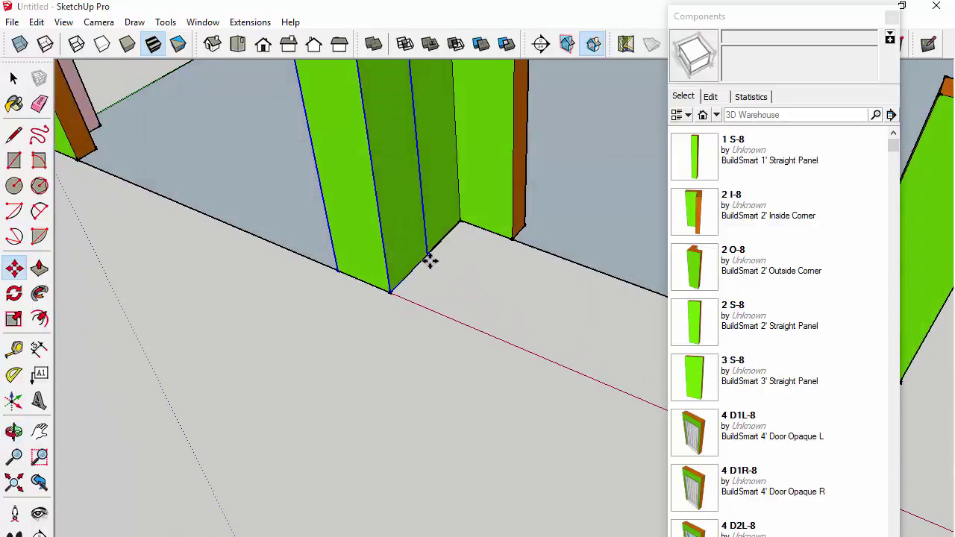
scroll(454, 241, "up", 5)
key("space")
middle_click_drag(389, 221, 10, 316)
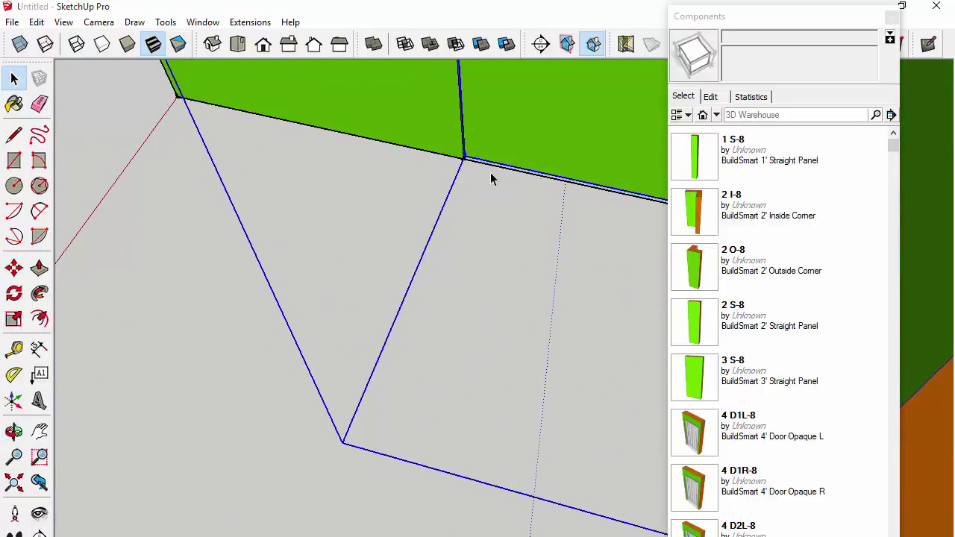
middle_click_drag(492, 177, 434, 218)
scroll(434, 218, "up", 1)
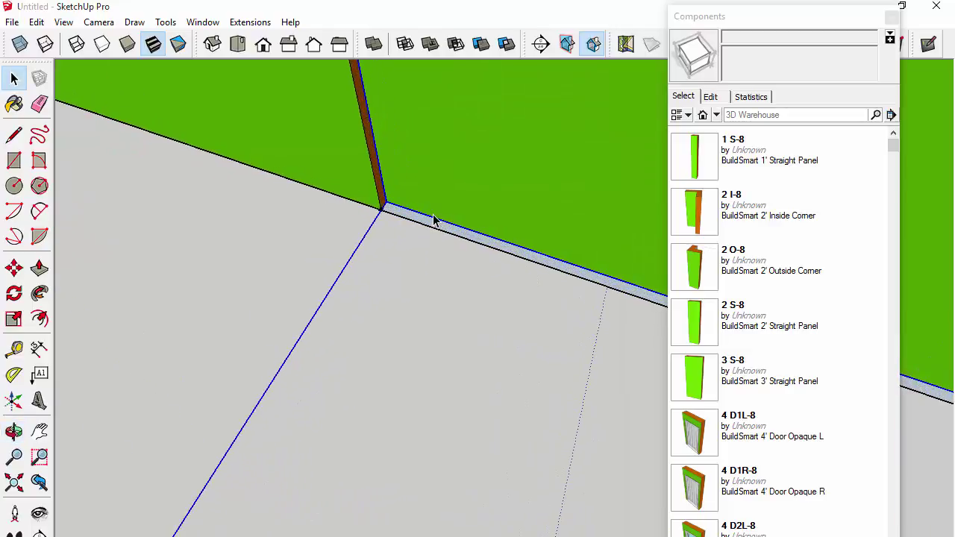
key("m")
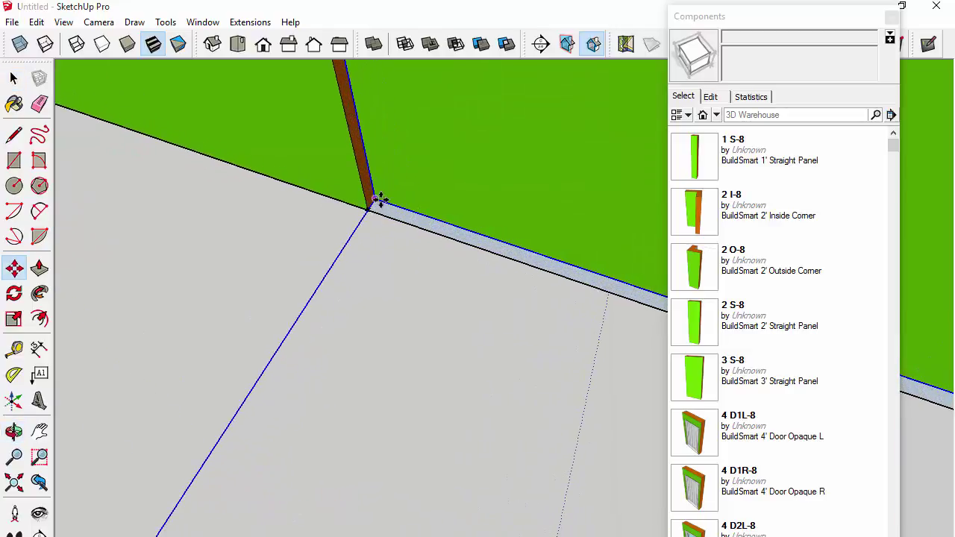
left_click_drag(377, 203, 371, 210)
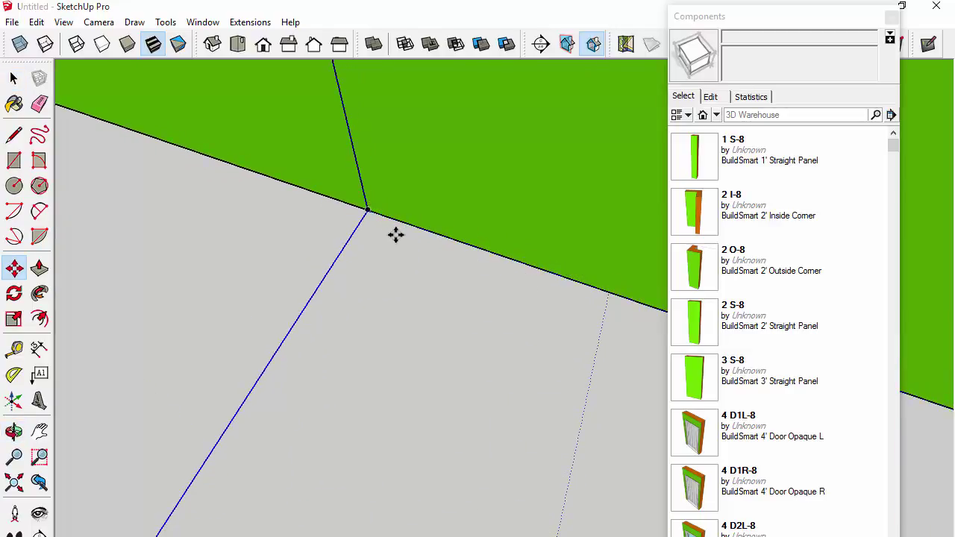
scroll(488, 273, "down", 2)
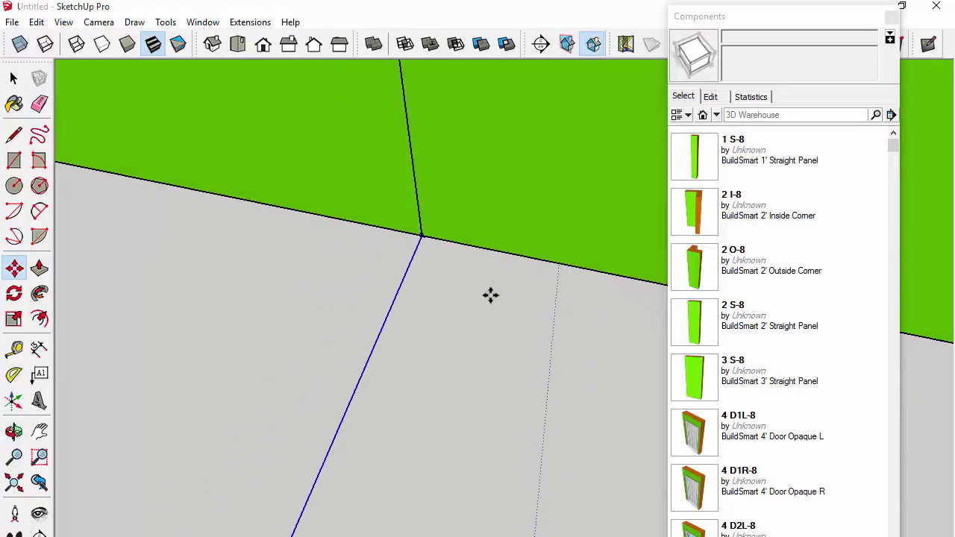
middle_click_drag(342, 295, 401, 276)
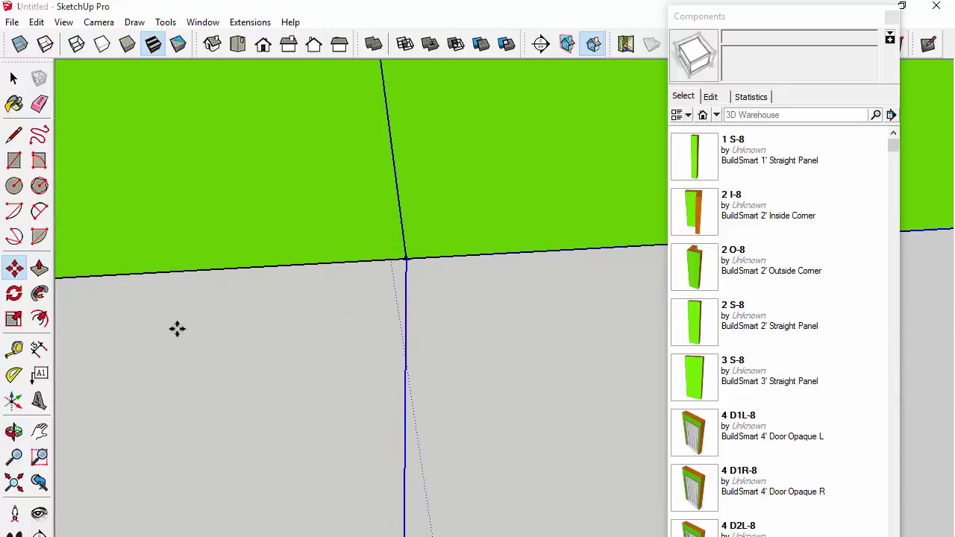
Remeasure the distance between the facing edges of the origin and notch outside corner panels along the red axis.
left_click(13, 481)
middle_click_drag(177, 351, 452, 303)
key("t")
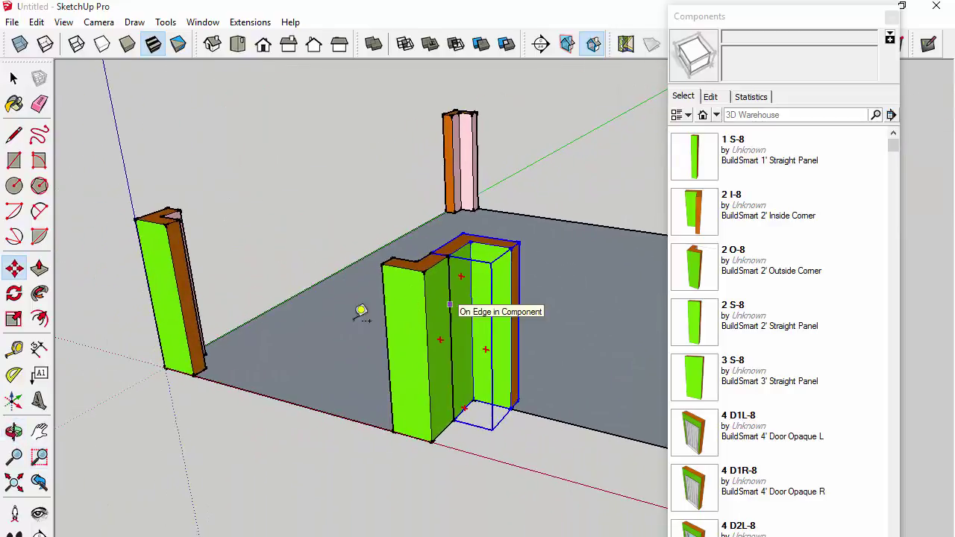
left_click(183, 317)
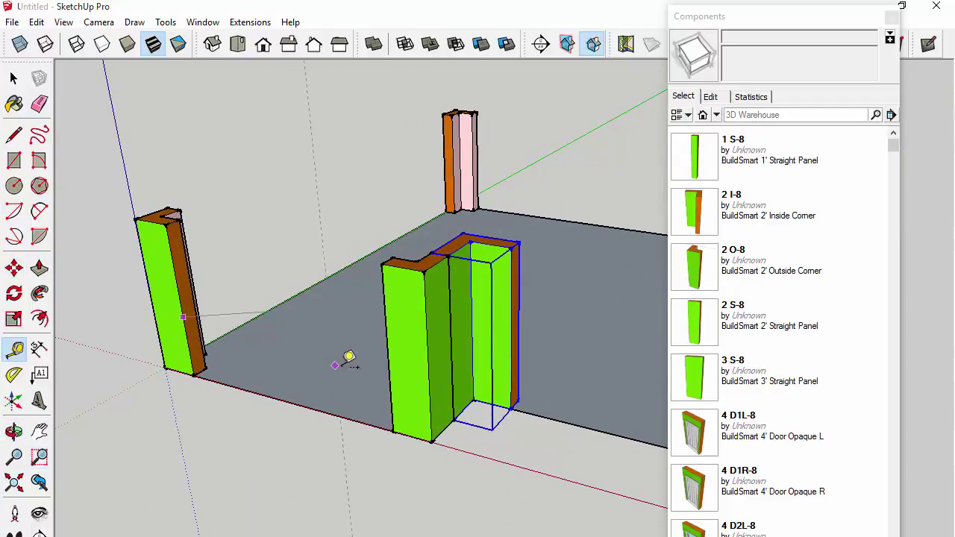
left_click(400, 363)
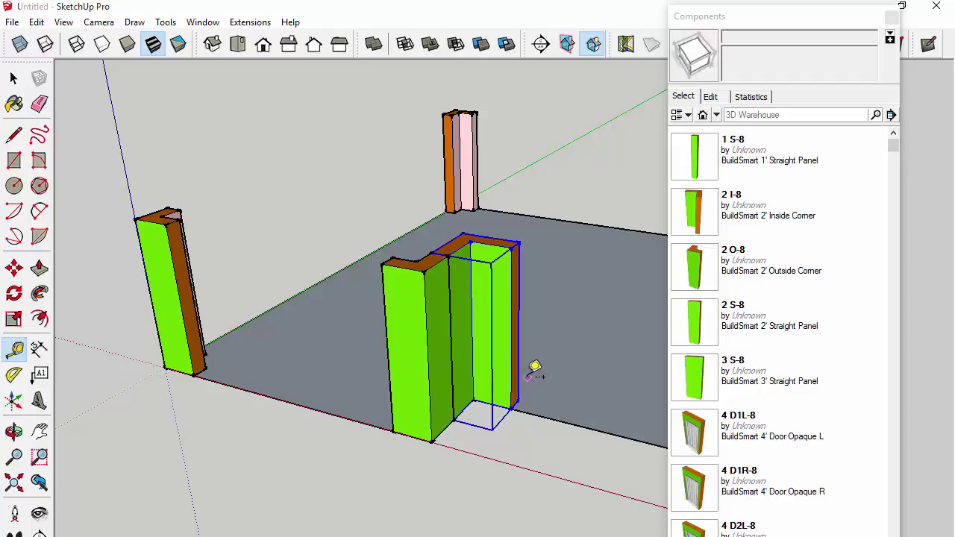
Move the outside corner panel at the far end of the notched front wall so its bottom corner snaps onto the footprint vertex.
middle_click_drag(537, 366, 394, 343)
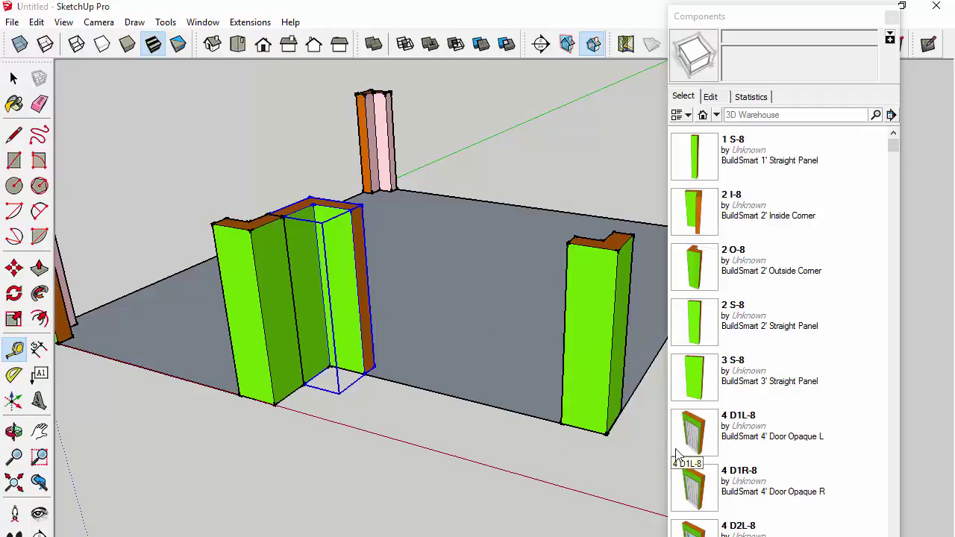
scroll(556, 456, "up", 6)
middle_click_drag(549, 466, 523, 407)
scroll(530, 403, "up", 4)
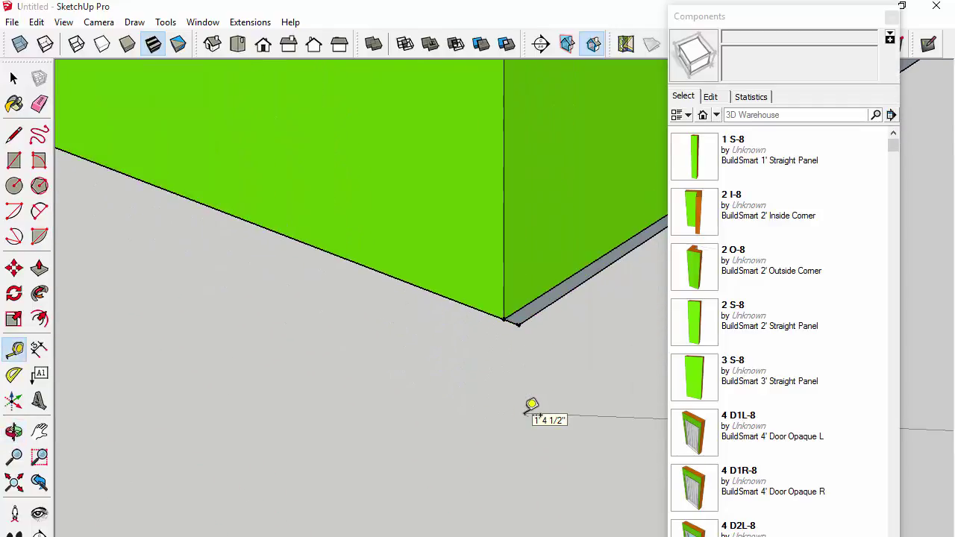
key("space")
left_click(452, 276)
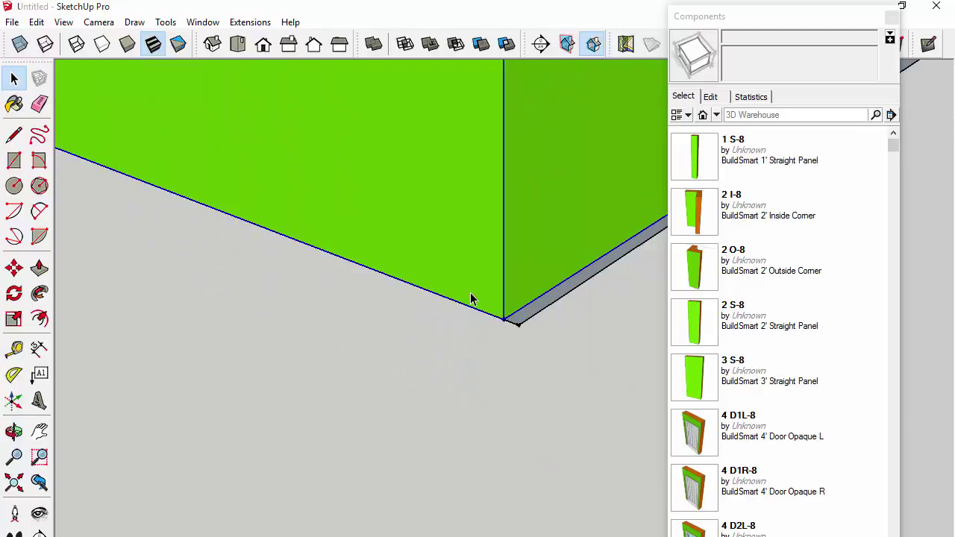
key("m")
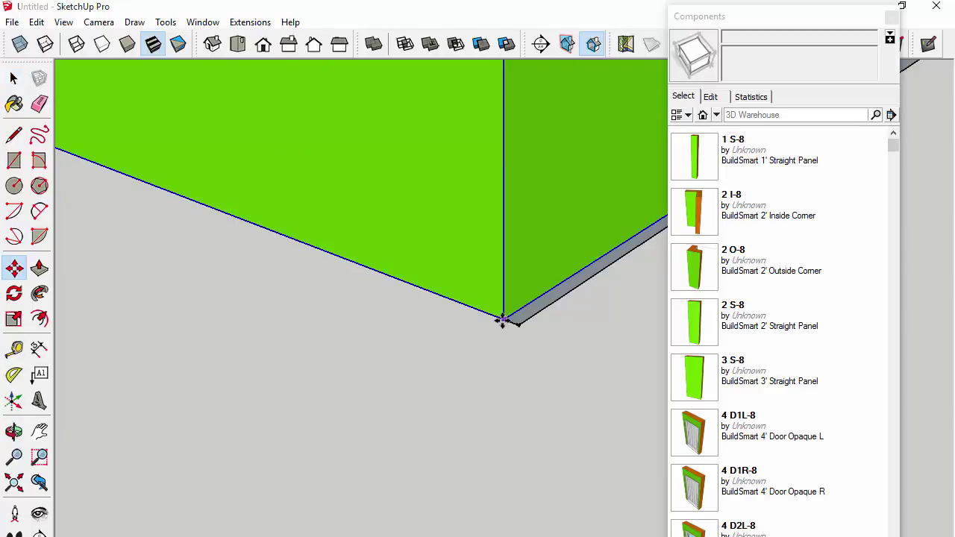
scroll(512, 325, "down", 5)
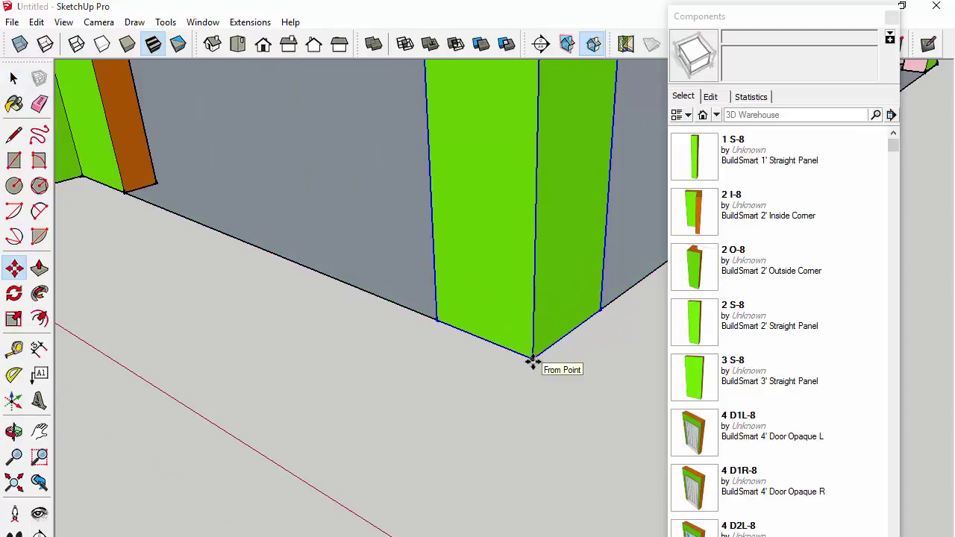
scroll(470, 362, "down", 3)
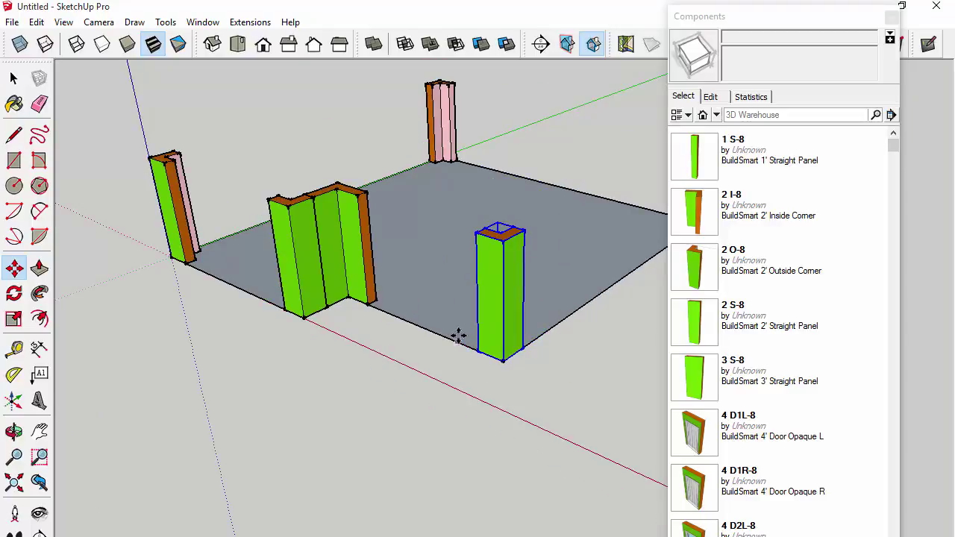
Measure the gap between the inside corner panel and the facing outside corner panel, and the gap along the adjoining 28 ft side.
key("t")
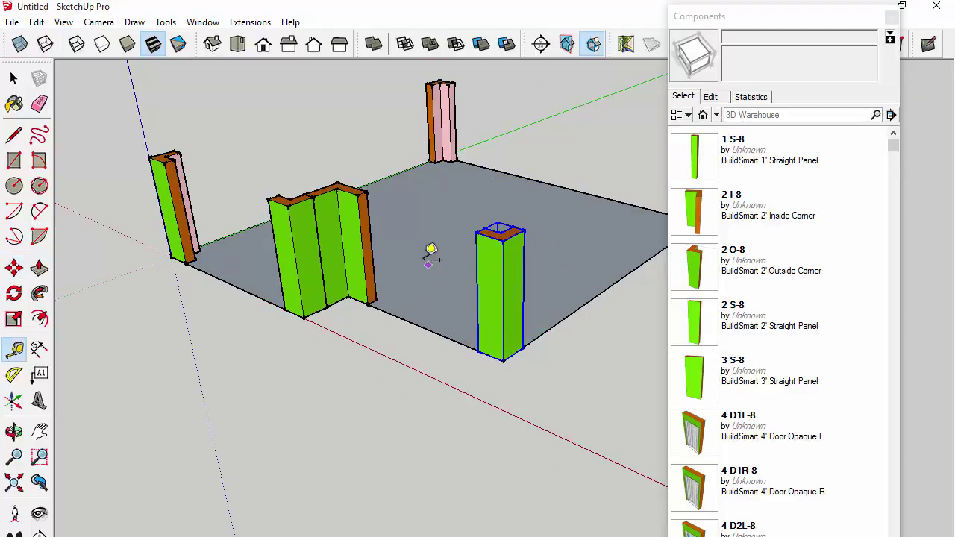
left_click(363, 251)
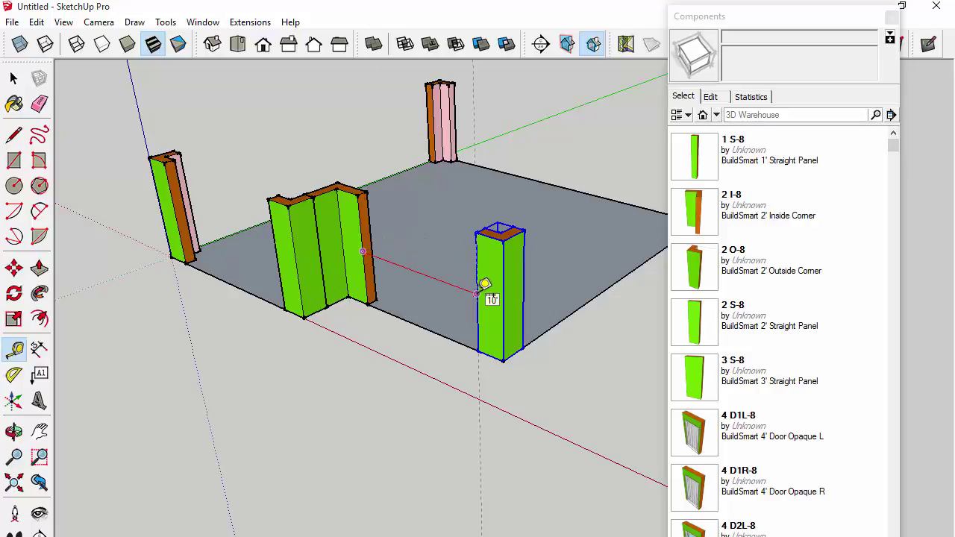
scroll(537, 313, "down", 3)
middle_click_drag(541, 320, 231, 326)
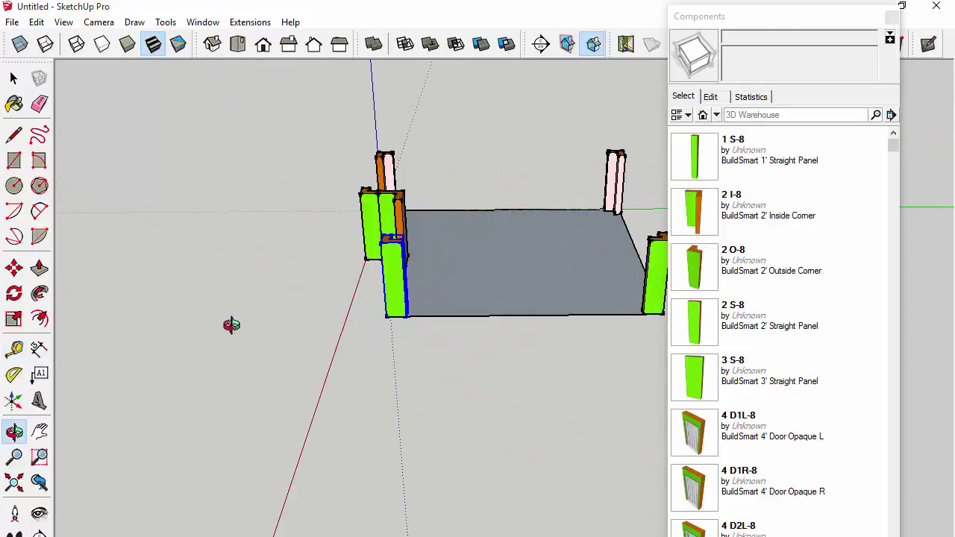
middle_click_drag(469, 299, 297, 335)
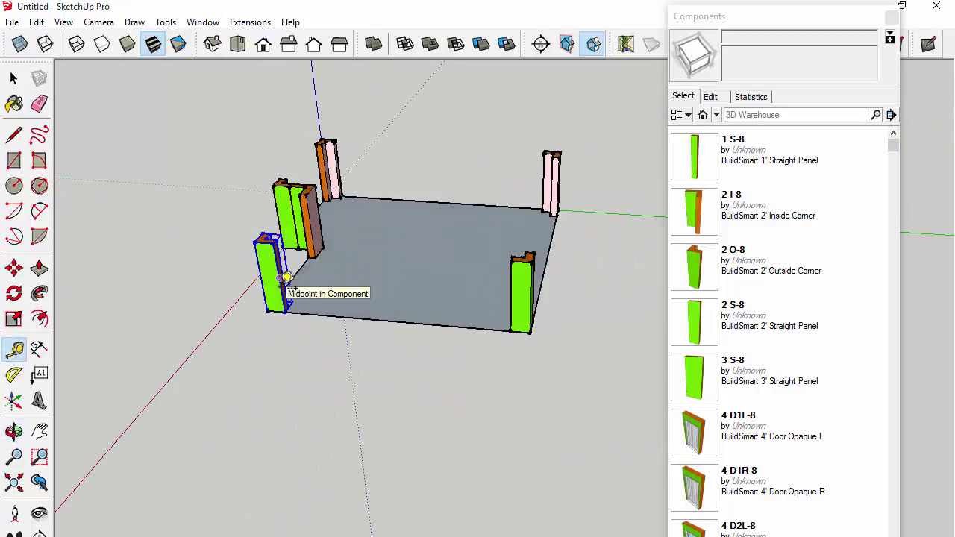
left_click(287, 277)
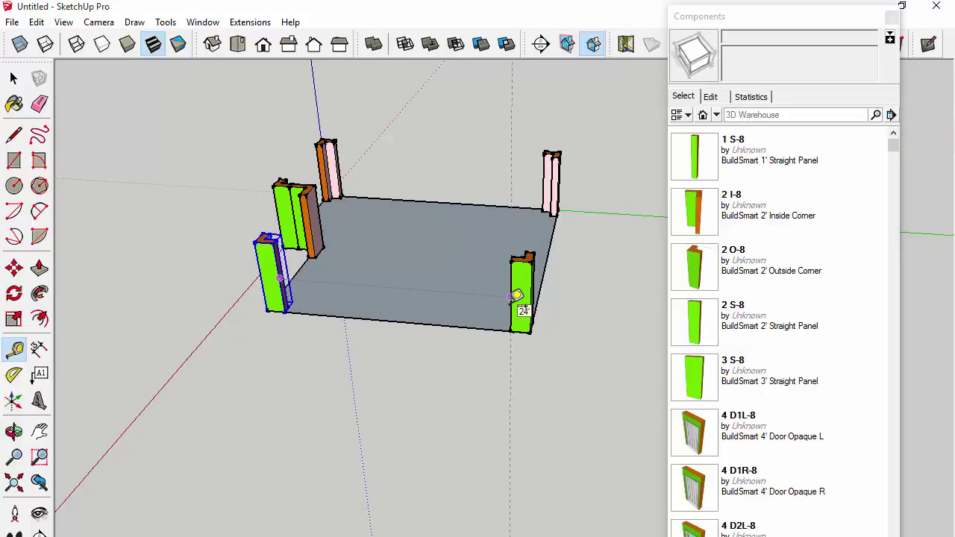
Measure the gap between the two rear outside corner panels along the footprint's 30 ft edge.
middle_click_drag(539, 313, 328, 269)
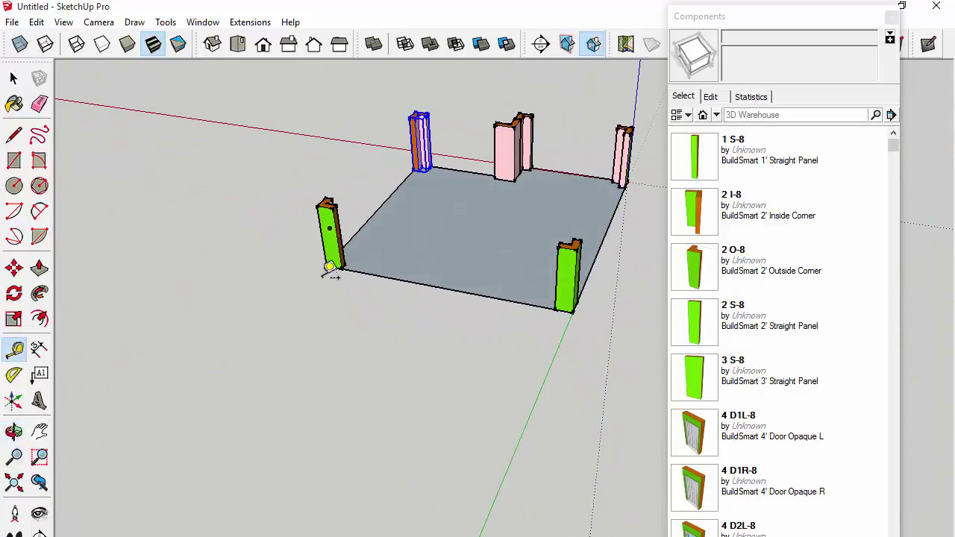
scroll(351, 231, "up", 3)
left_click(343, 225)
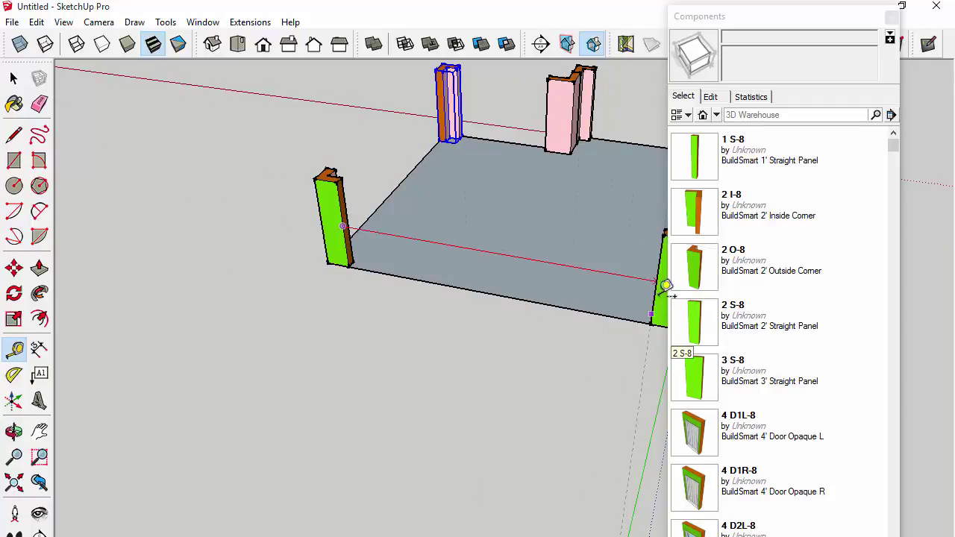
middle_click_drag(663, 279, 513, 279)
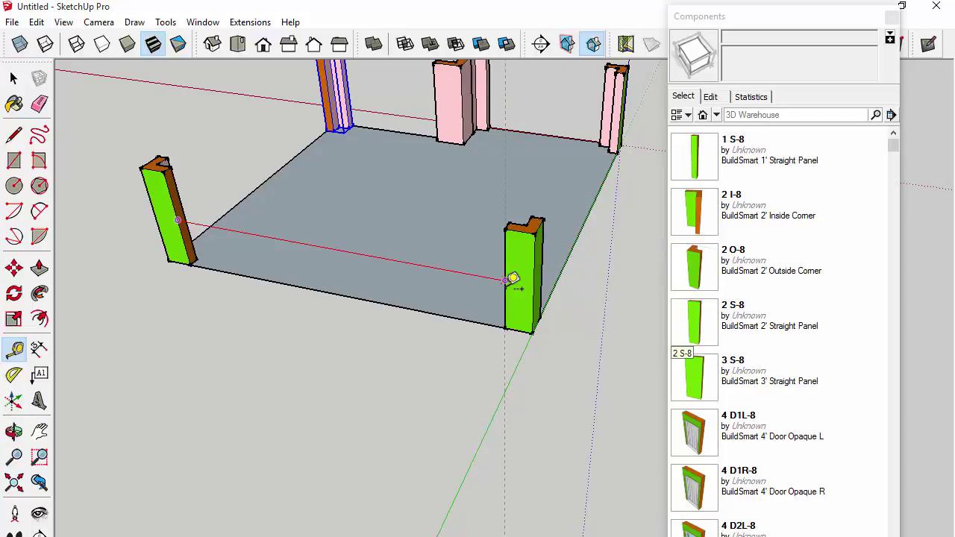
left_click(513, 279)
Move the rear outside corner panel at the green axis so its bottom corner snaps exactly onto the footprint vertex.
scroll(567, 341, "up", 10)
key("space")
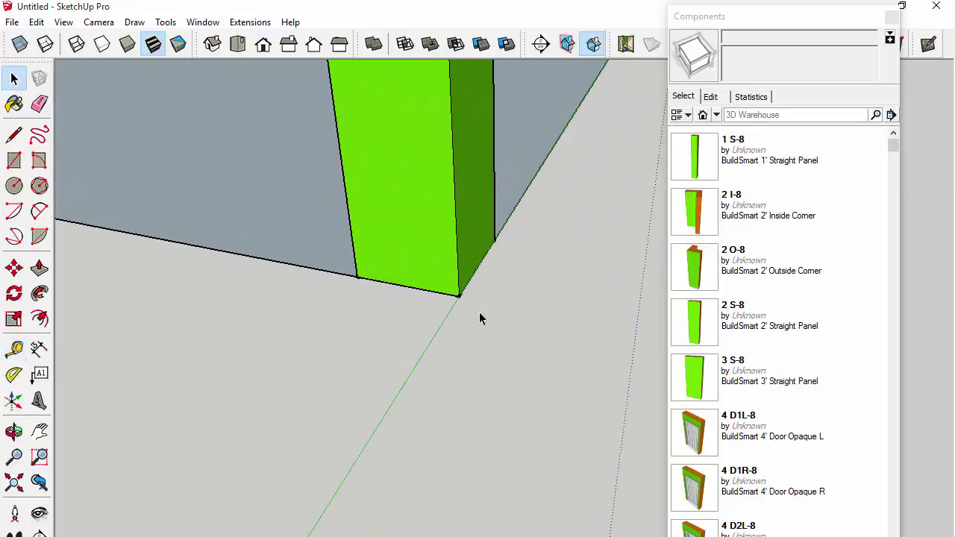
mouse_move(477, 304)
middle_mouse_down()
mouse_move(260, 260)
mouse_move(479, 336)
mouse_move(473, 316)
middle_mouse_up()
left_click(509, 328)
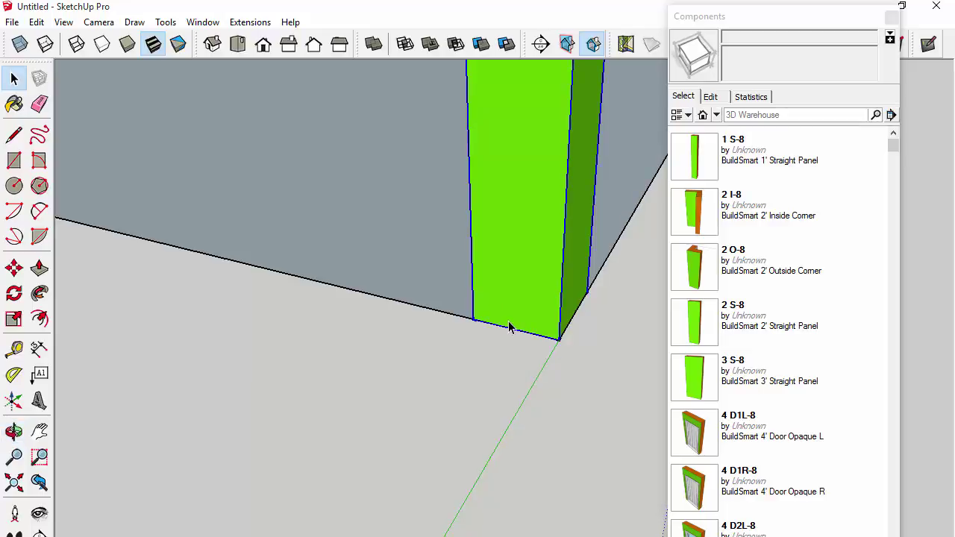
key("m")
left_click(523, 332)
left_click(569, 339)
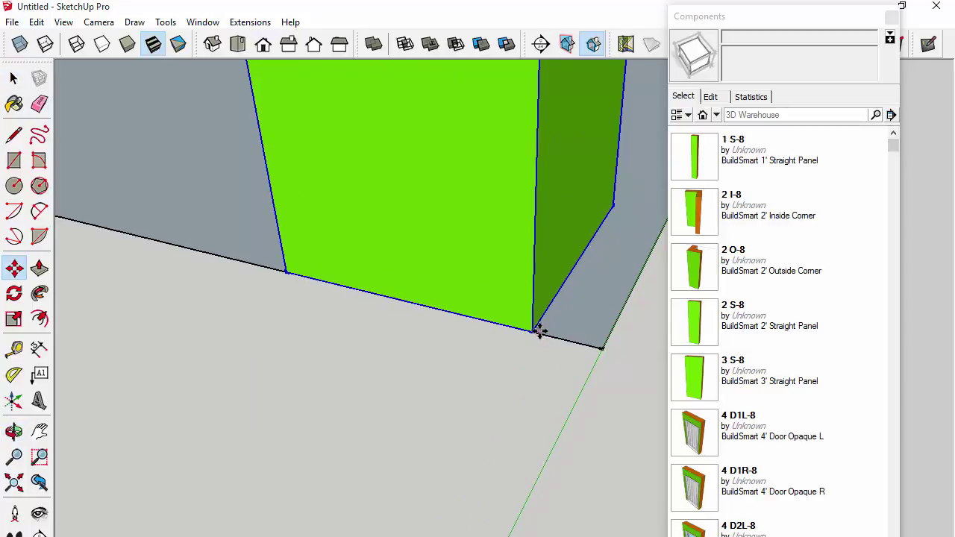
left_click(574, 374)
scroll(535, 388, "down", 8)
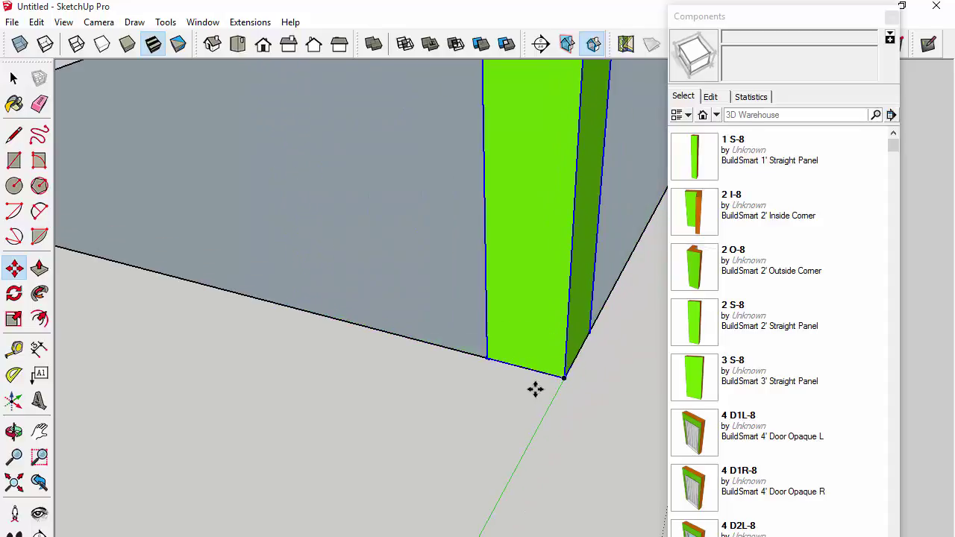
Move the other rear outside corner panel, away from the green axis, so its bottom corner snaps onto its footprint vertex.
middle_click_drag(176, 304, 405, 418)
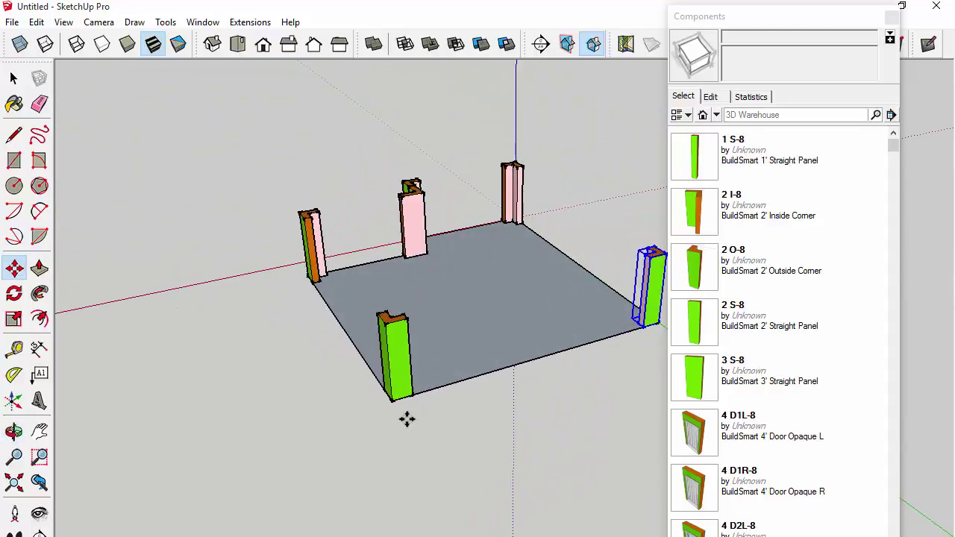
scroll(405, 417, "up", 6)
key("space")
scroll(345, 315, "up", 5)
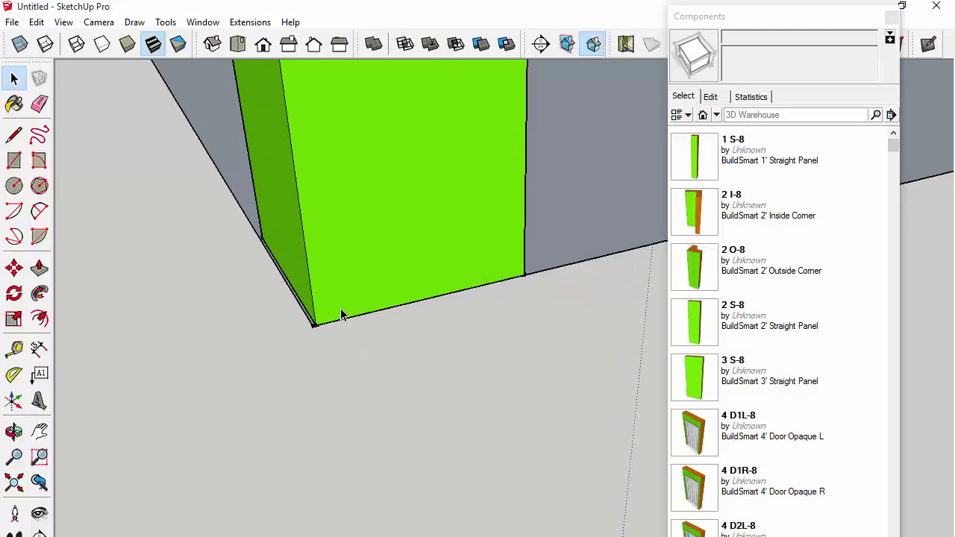
left_click(315, 335)
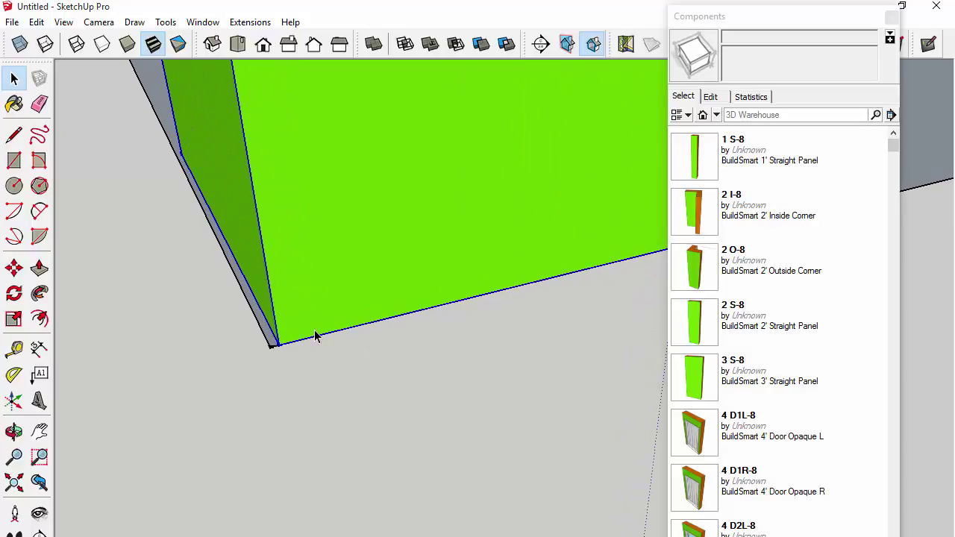
key("m")
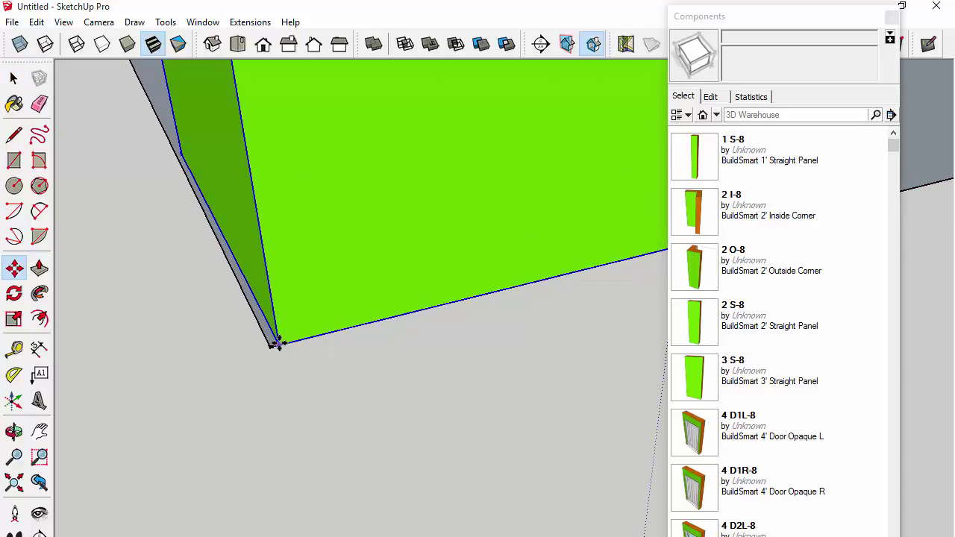
scroll(297, 352, "down", 6)
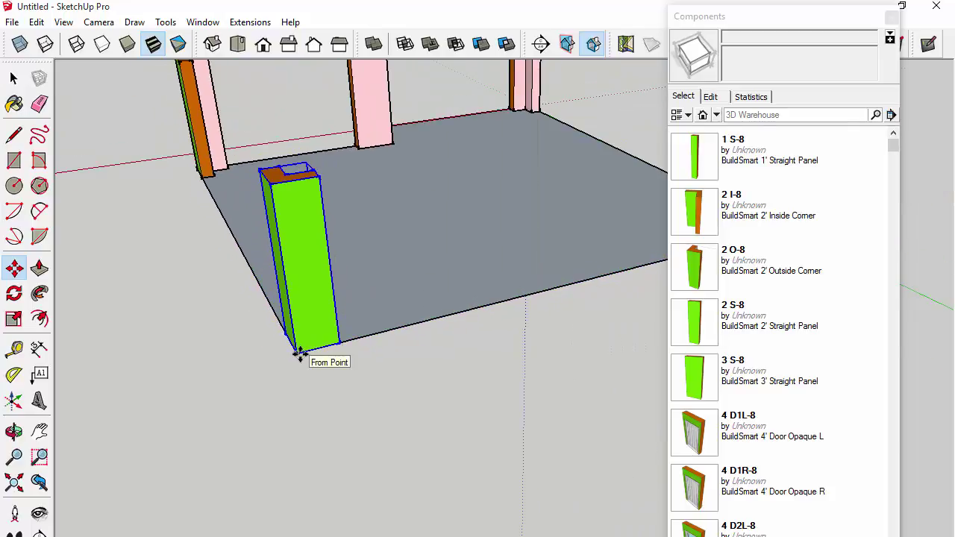
Remeasure the distance between the two realigned rear corner panels along the 30 ft edge.
scroll(358, 356, "down", 5)
middle_click_drag(375, 358, 234, 362)
key("t")
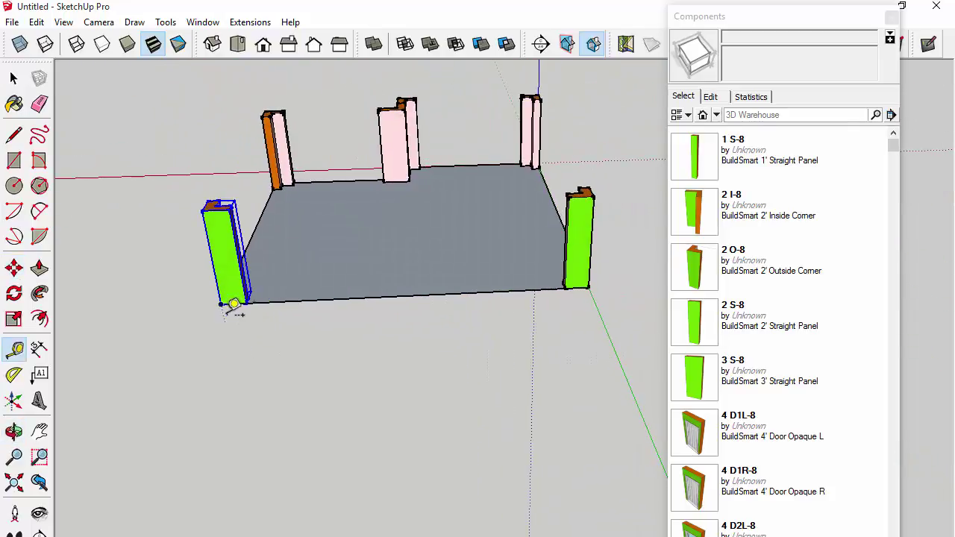
left_click(239, 258)
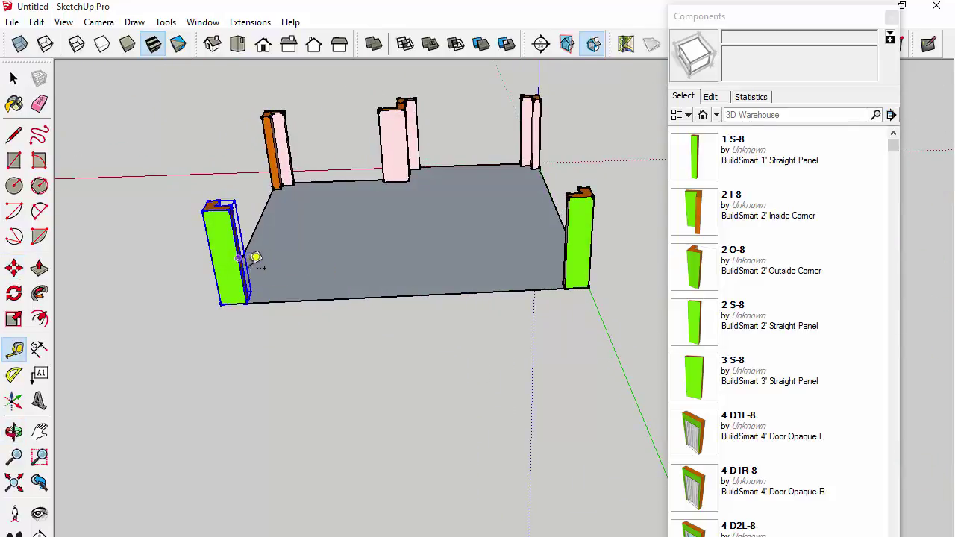
left_click(576, 237)
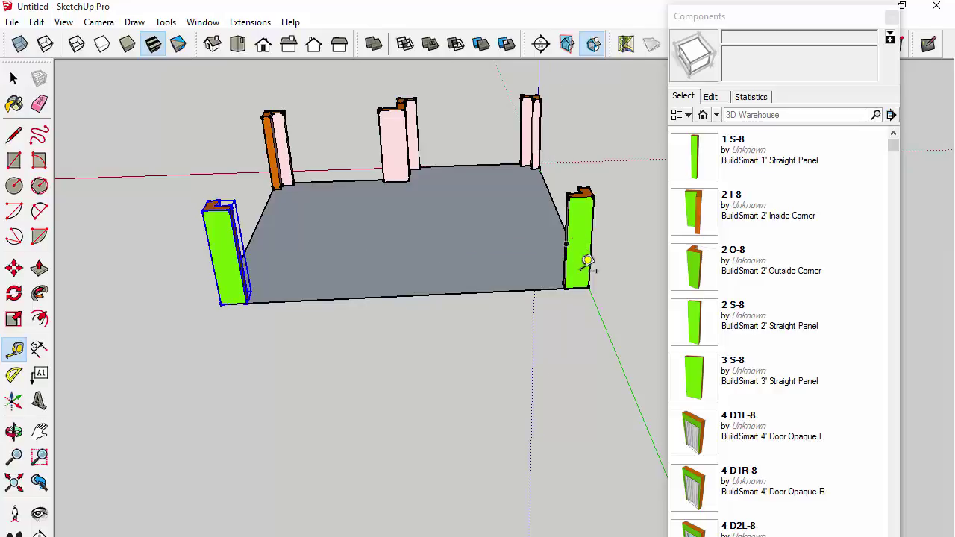
Measure the gap between the rear and origin corner panels along the green axis side.
middle_click_drag(586, 262, 271, 228)
left_click(245, 235)
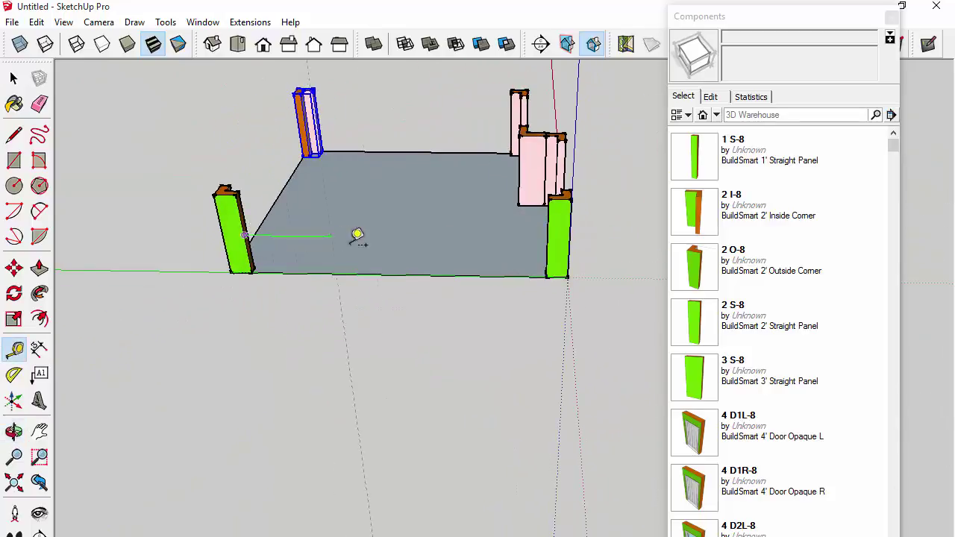
left_click(556, 236)
Measure the opening between the origin corner panel and the notch outside corner panel along the front wall on the red axis.
middle_click_drag(575, 258, 399, 313)
left_click(384, 248)
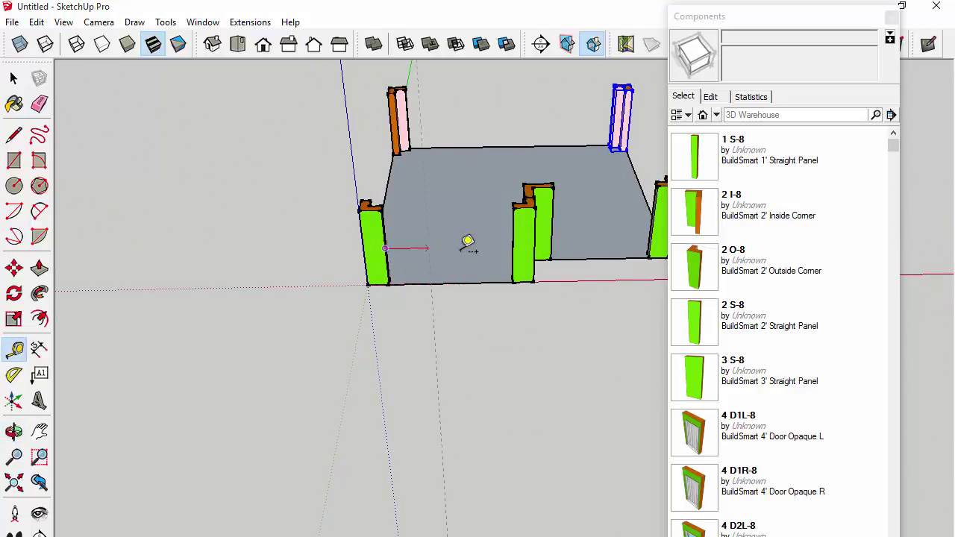
left_click(523, 235)
scroll(542, 298, "down", 3)
middle_click_drag(569, 323, 408, 317)
scroll(416, 310, "up", 3)
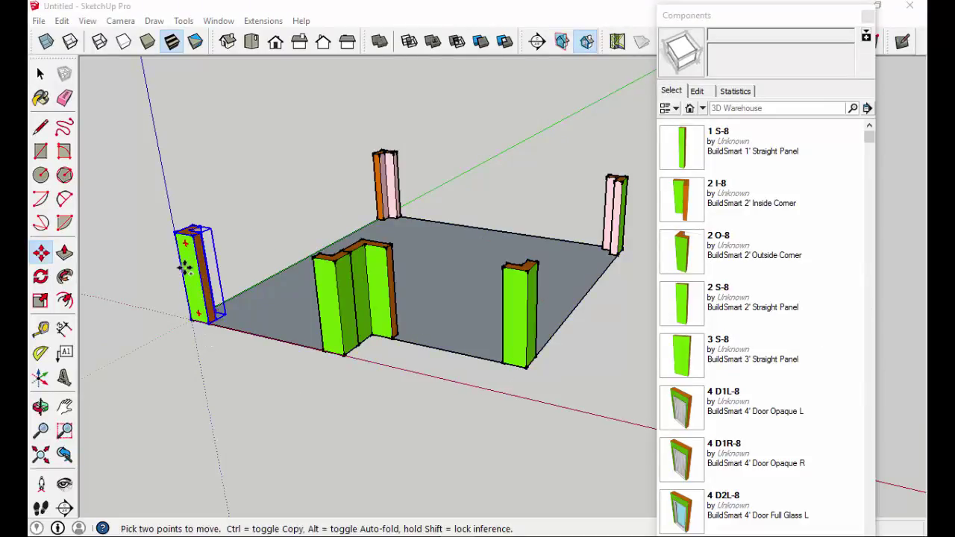
left_click(41, 329)
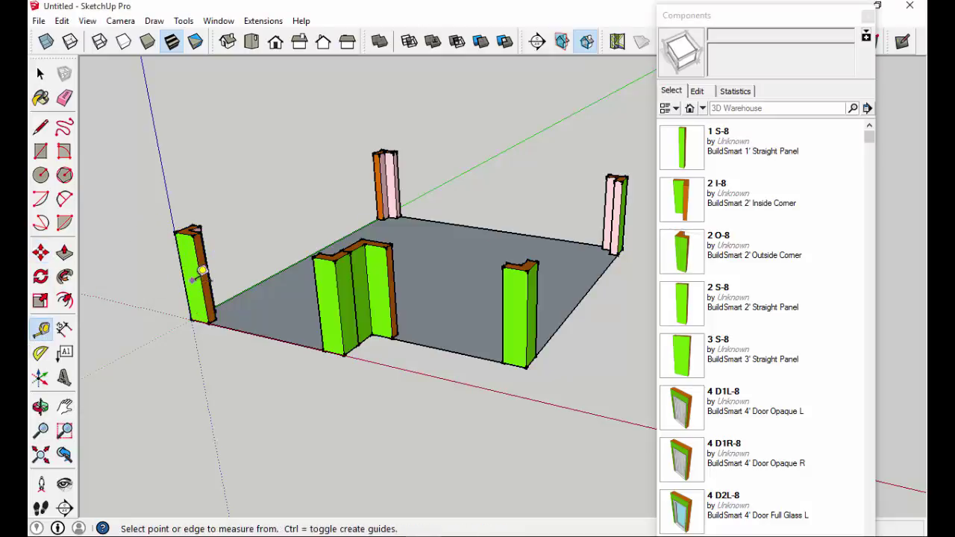
left_click(202, 280)
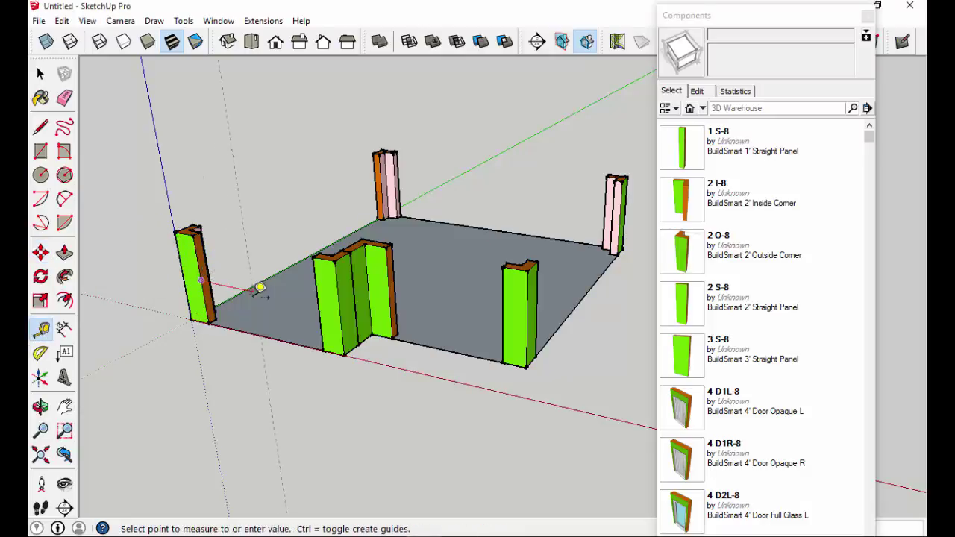
left_click(318, 305)
Consult the reference floor plan for the panel, window and door layout of the front wall and return to the model.
left_click_drag(765, 5, 776, 27)
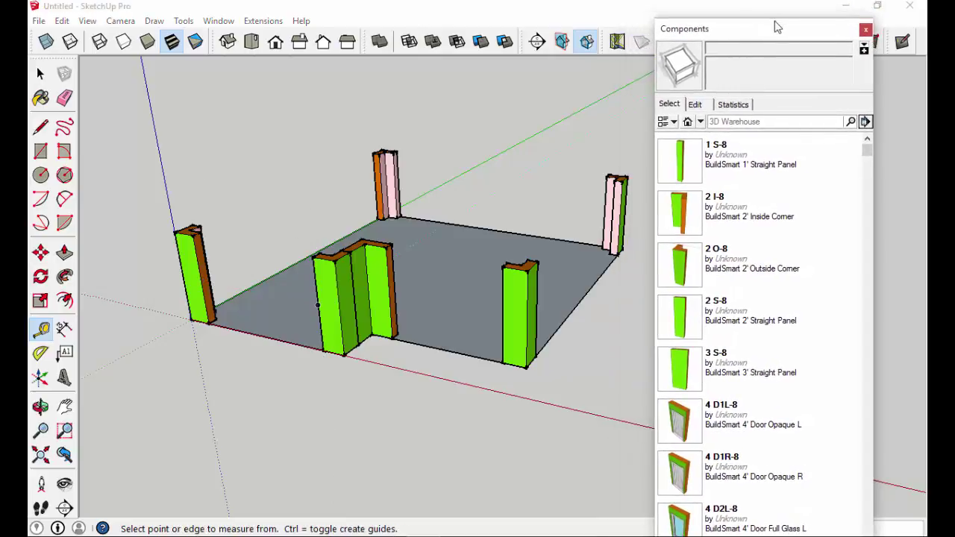
left_click(845, 10)
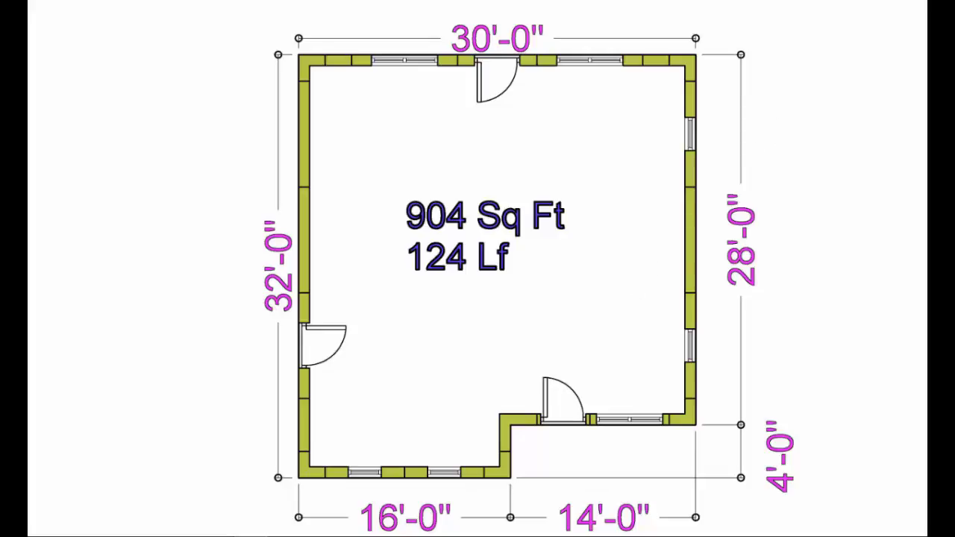
left_click(423, 524)
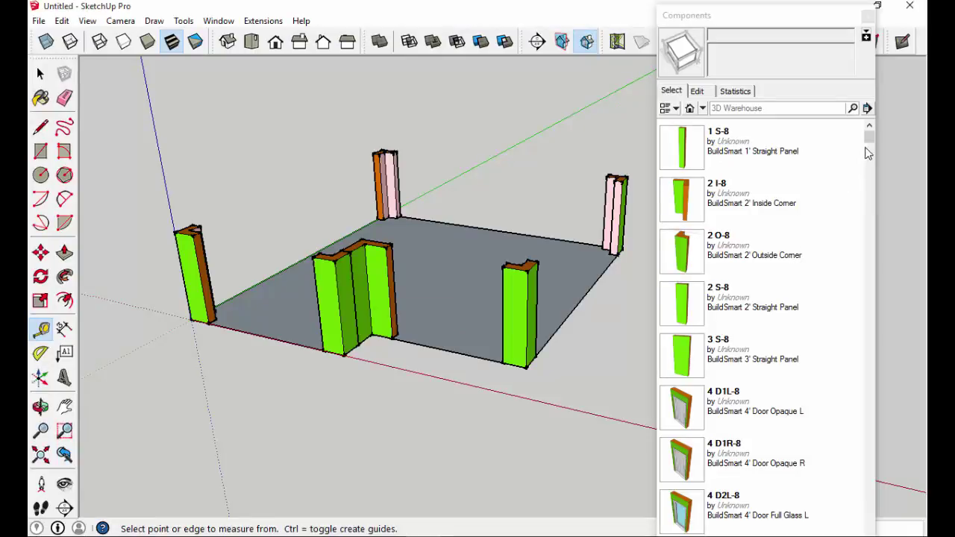
Place a 6 W1L-8 window panel on the front wall against the origin corner panel.
left_click_drag(869, 139, 879, 237)
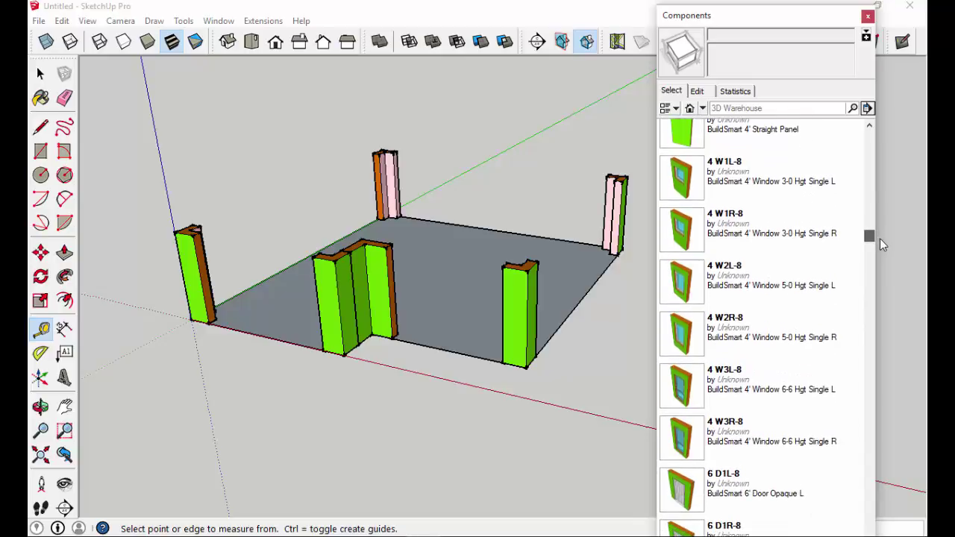
left_click_drag(879, 238, 884, 334)
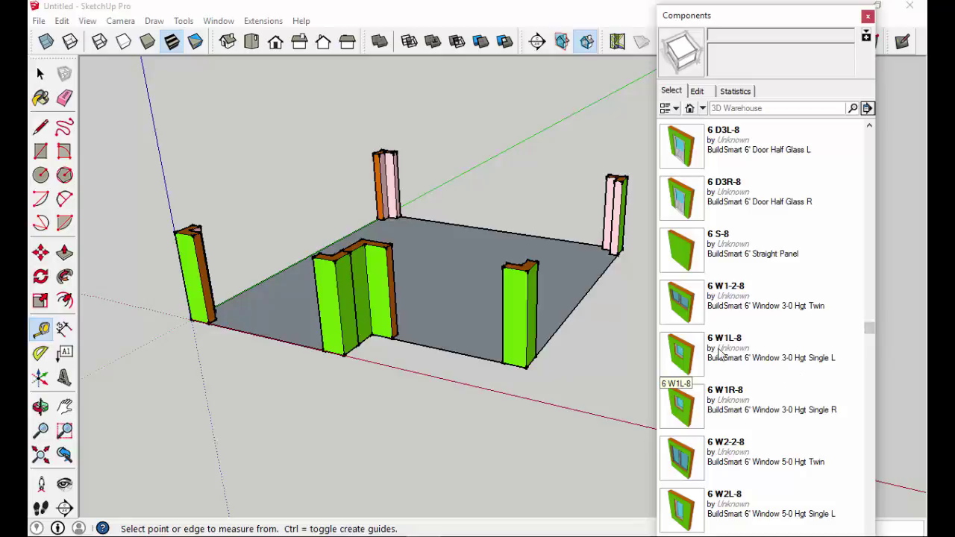
left_click_drag(674, 355, 213, 332)
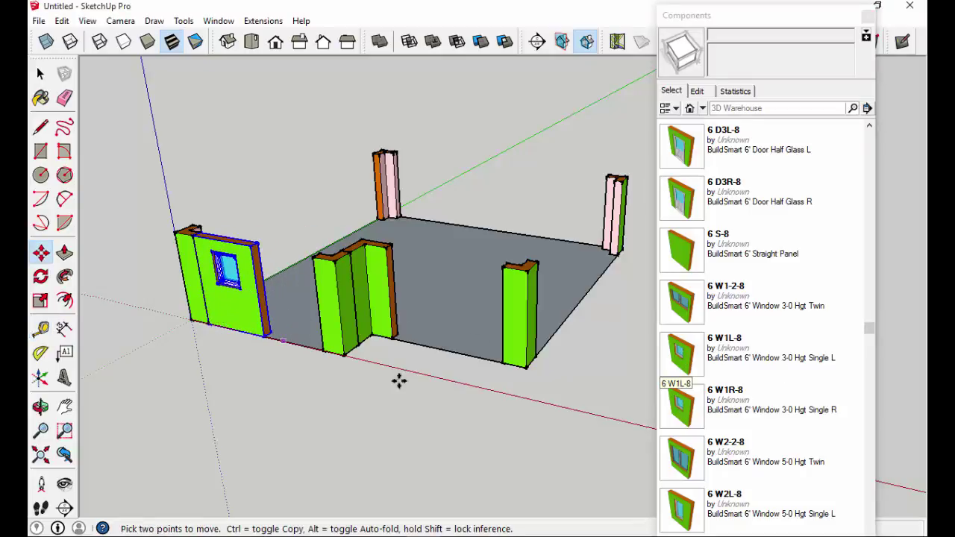
Fill the remaining front wall gap up to the notch outside corner panel with a 6 W1R-8 window panel.
left_click_drag(704, 414, 264, 335)
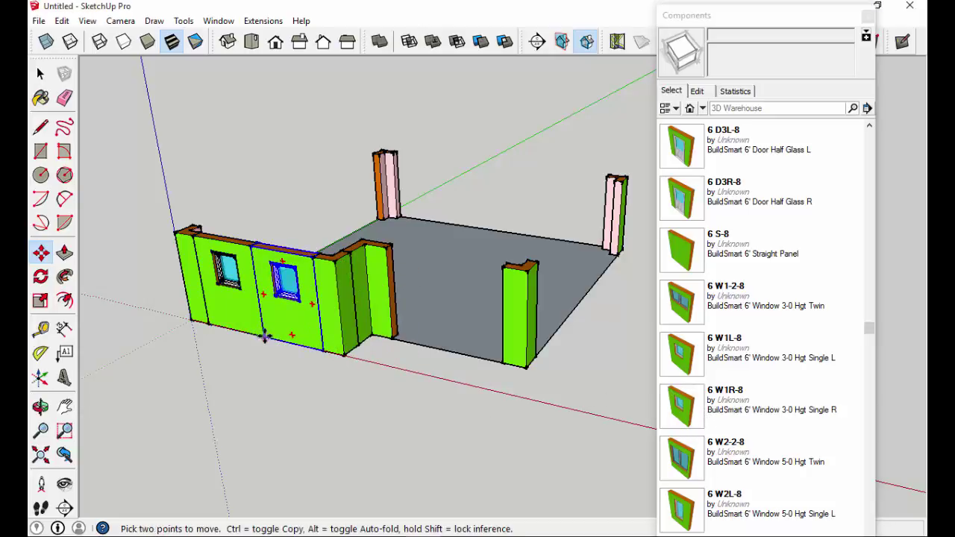
middle_click_drag(298, 403, 326, 426)
scroll(282, 335, "up", 3)
scroll(282, 335, "up", 4)
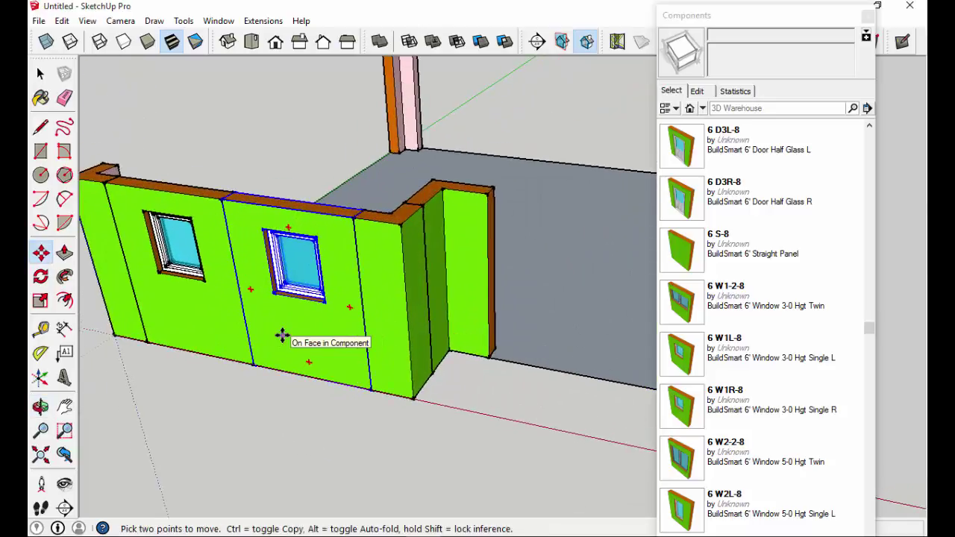
middle_click_drag(294, 341, 355, 361)
scroll(418, 314, "down", 2)
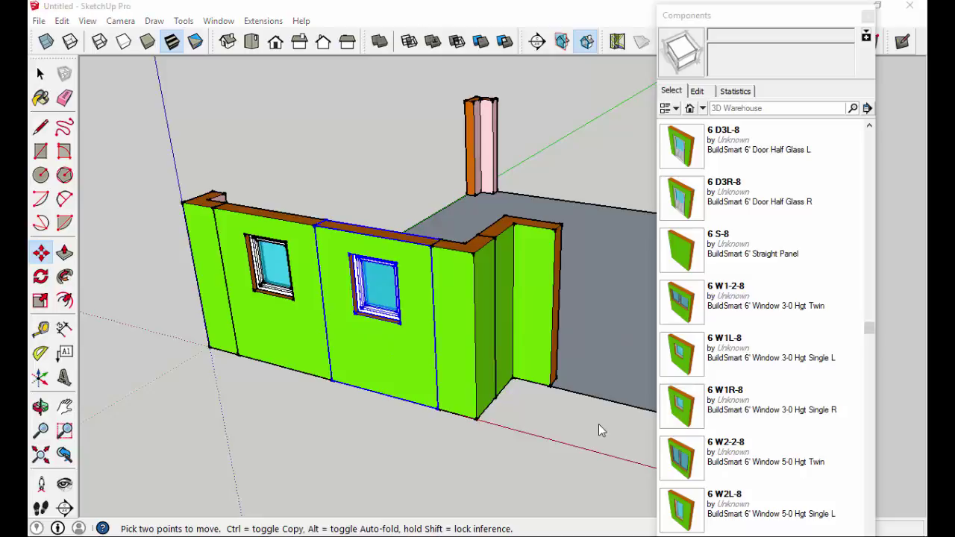
Measure the recessed front wall opening between the notch panel and far corner panel, and check its layout on the reference floor plan.
middle_click_drag(577, 405, 381, 361)
key("t")
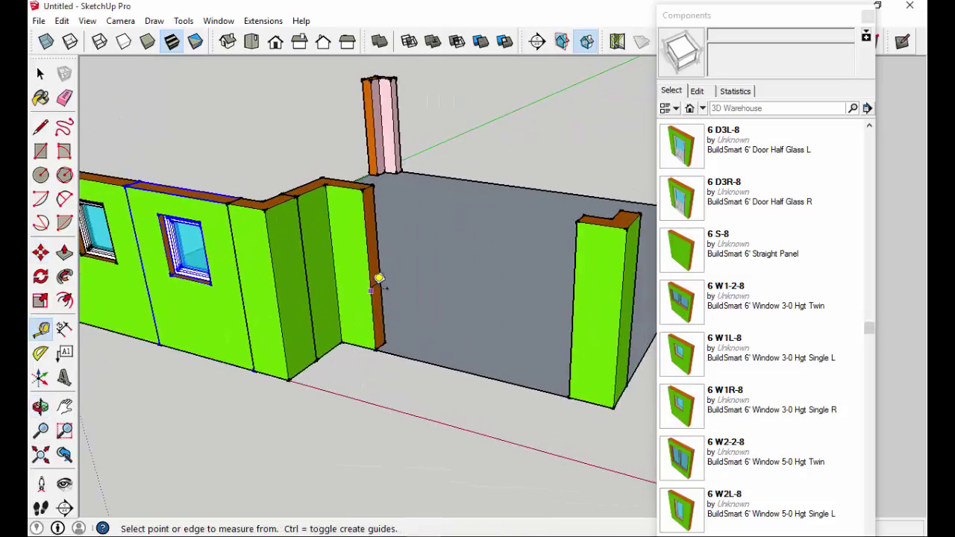
left_click(369, 273)
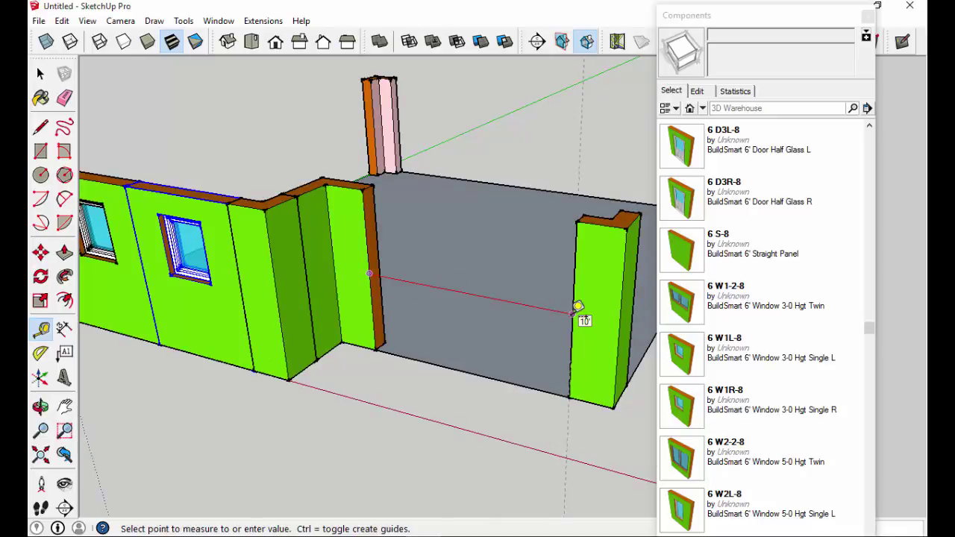
left_click(578, 306)
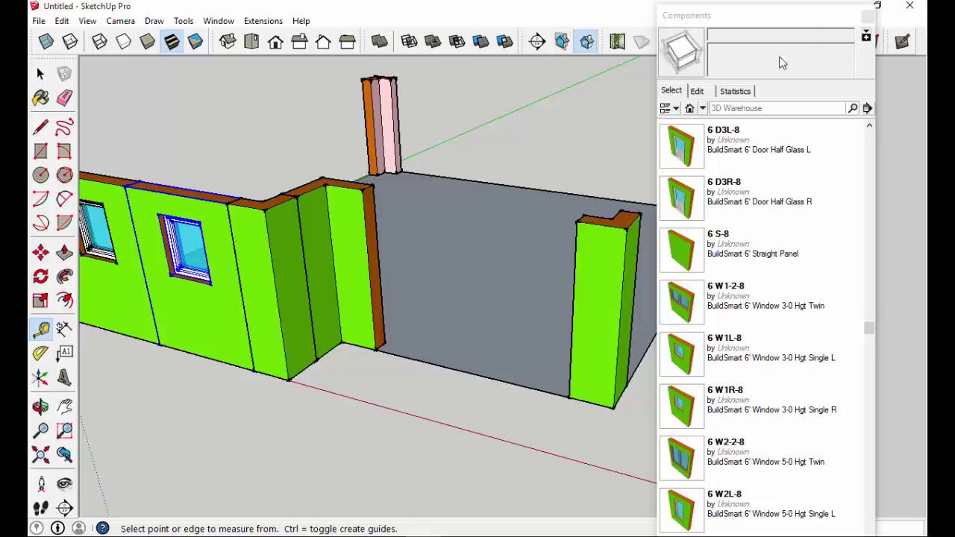
left_click_drag(799, 16, 831, 79)
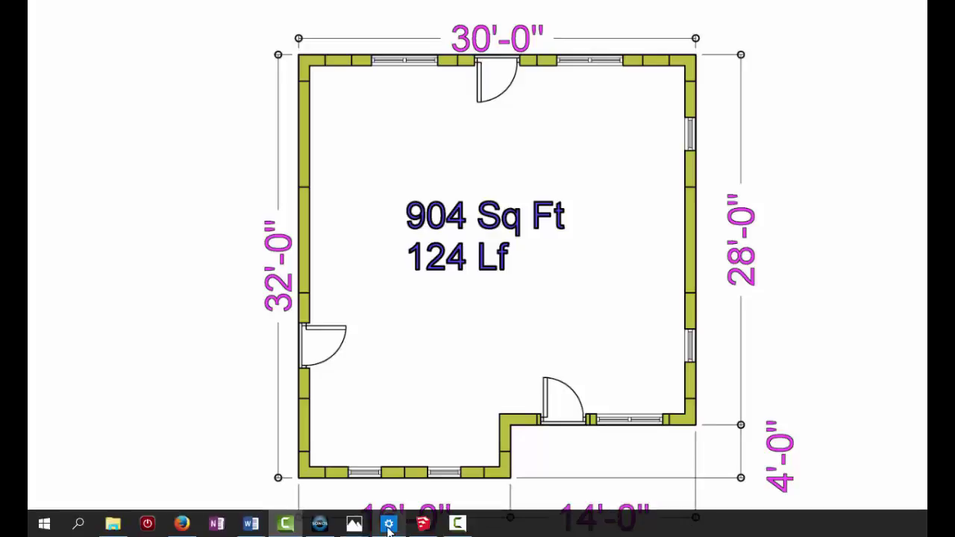
left_click(423, 525)
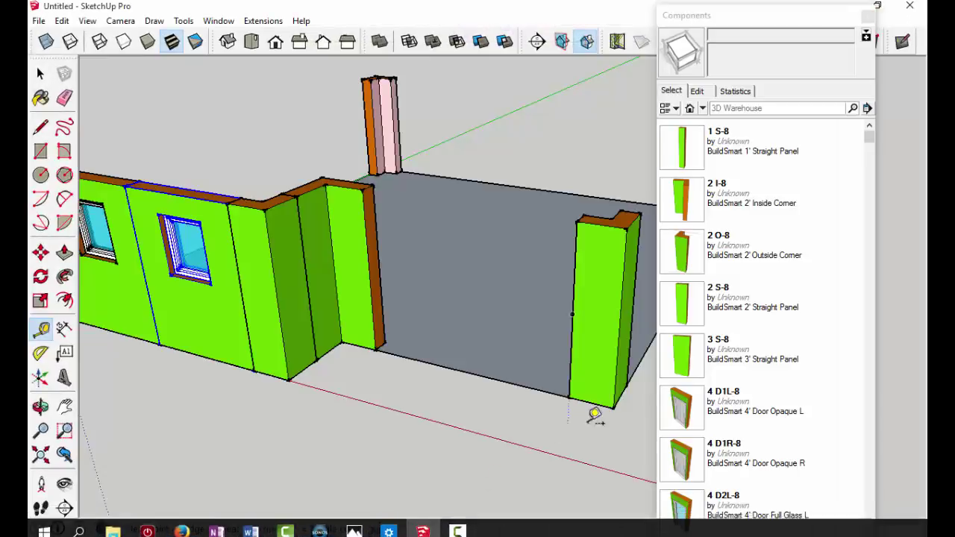
Fill the recessed front wall with a 4 D1L-8 door panel beside the notch, followed by a 6 W2-2-8 twin window panel.
left_click(680, 418)
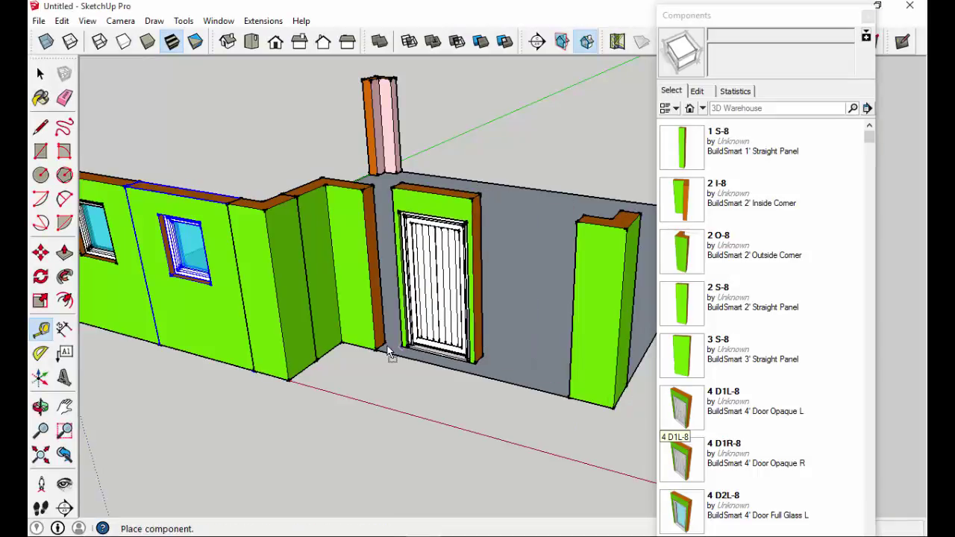
left_click(380, 345)
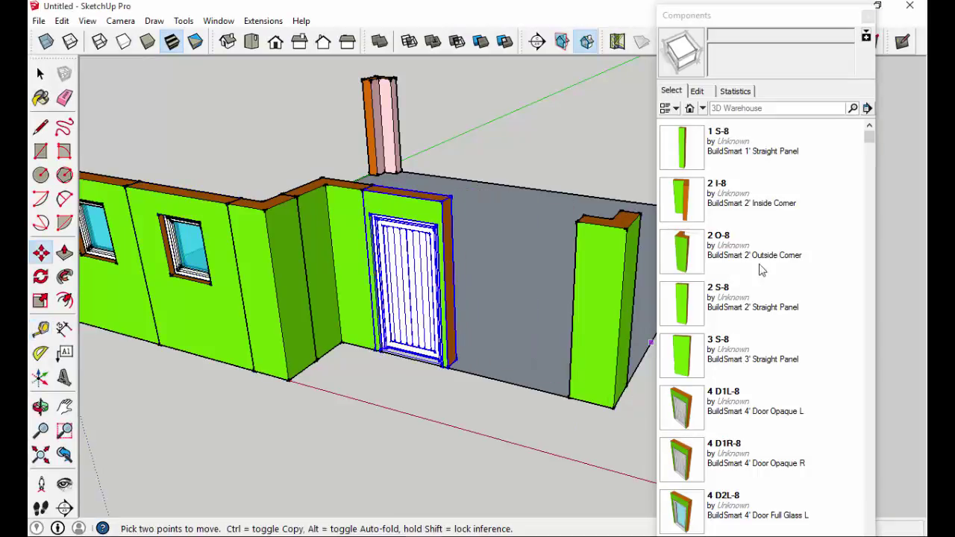
left_click_drag(868, 143, 796, 363)
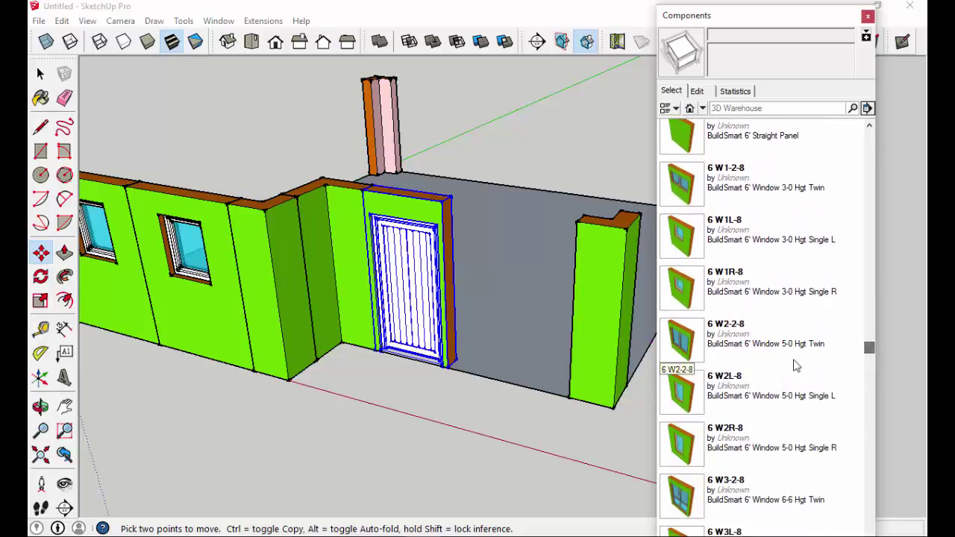
left_click(453, 375)
mouse_move(500, 329)
middle_mouse_down()
mouse_move(484, 336)
mouse_move(500, 336)
middle_mouse_up()
scroll(500, 336, "up", 2)
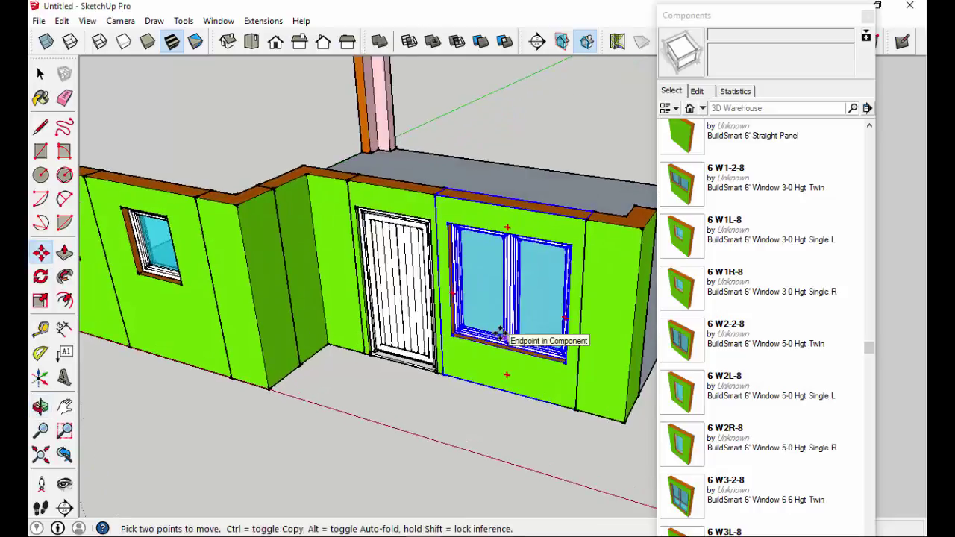
scroll(500, 334, "up", 2)
scroll(500, 334, "down", 3)
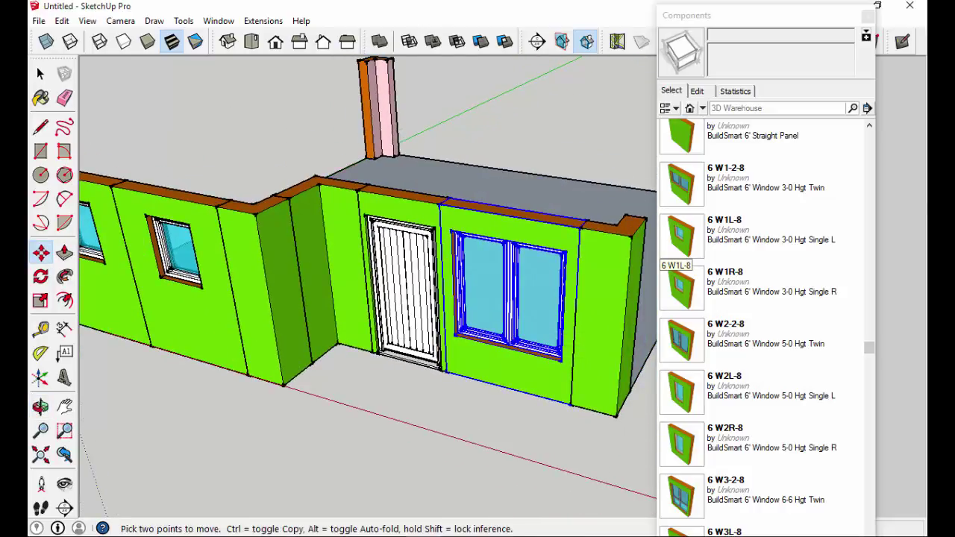
Measure the 28 ft side wall opening between its front and rear corner panels along the green axis direction.
scroll(676, 261, "down", 5)
middle_click_drag(384, 454, 421, 340)
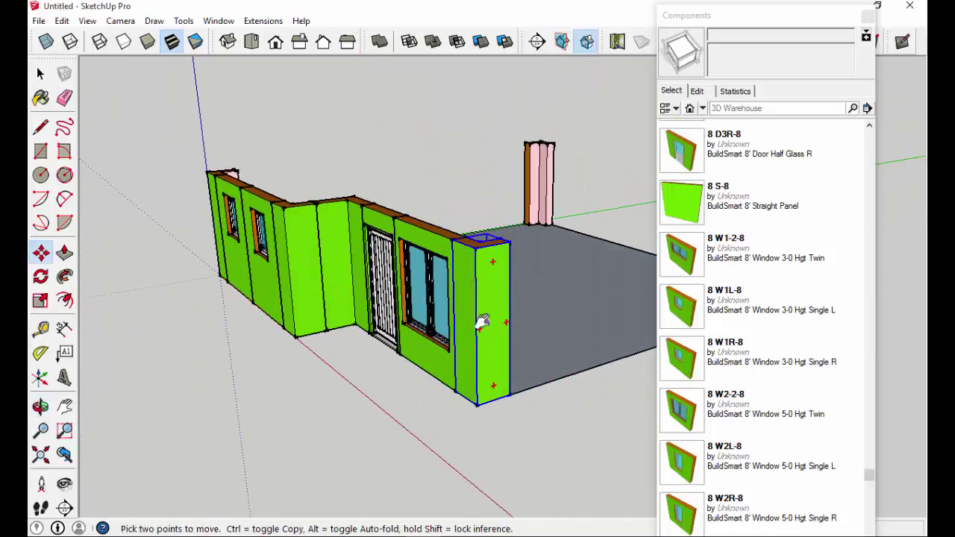
middle_click_drag(481, 320, 331, 323)
key("t")
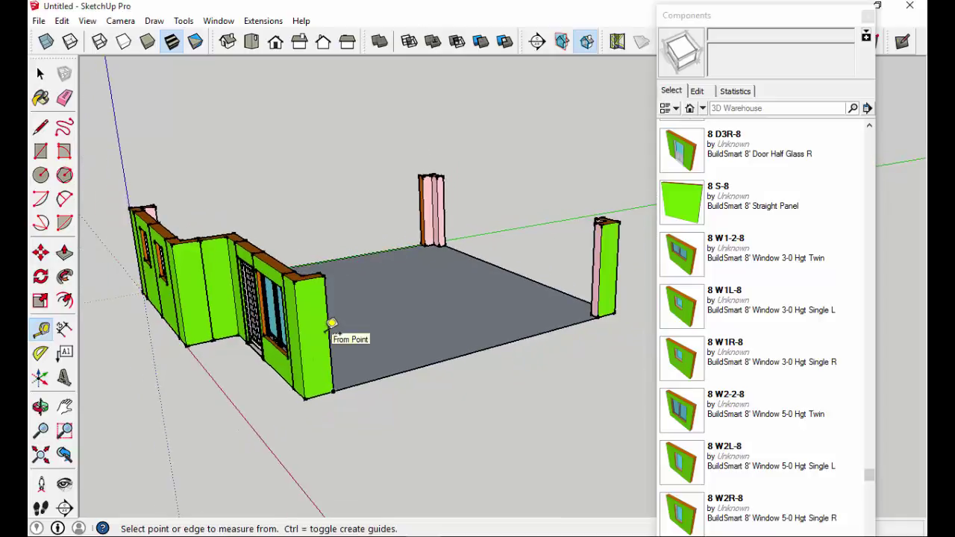
left_click(329, 335)
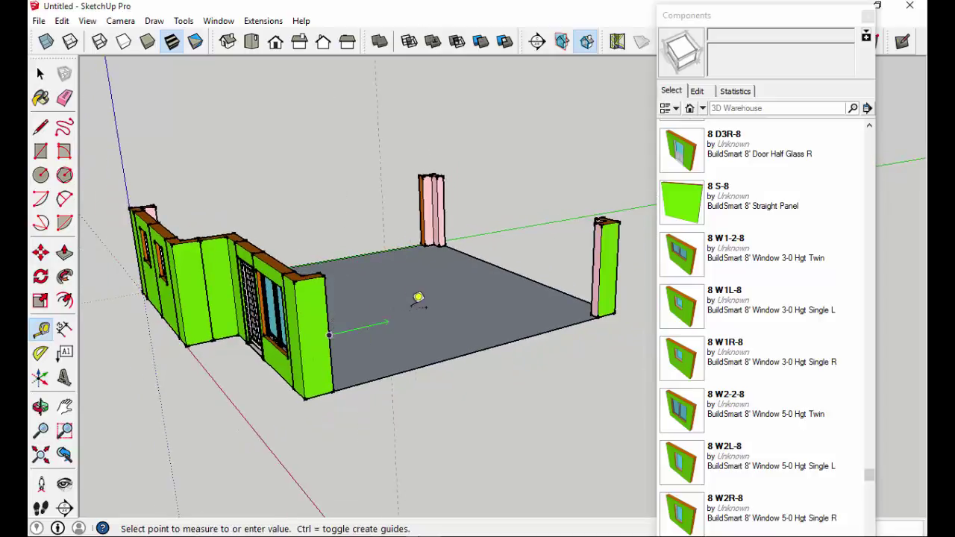
left_click(607, 265)
Consult the reference floor plan for the 28 ft side wall's panel layout and return to the SketchUp model.
left_click_drag(801, 22, 812, 73)
left_click(845, 8)
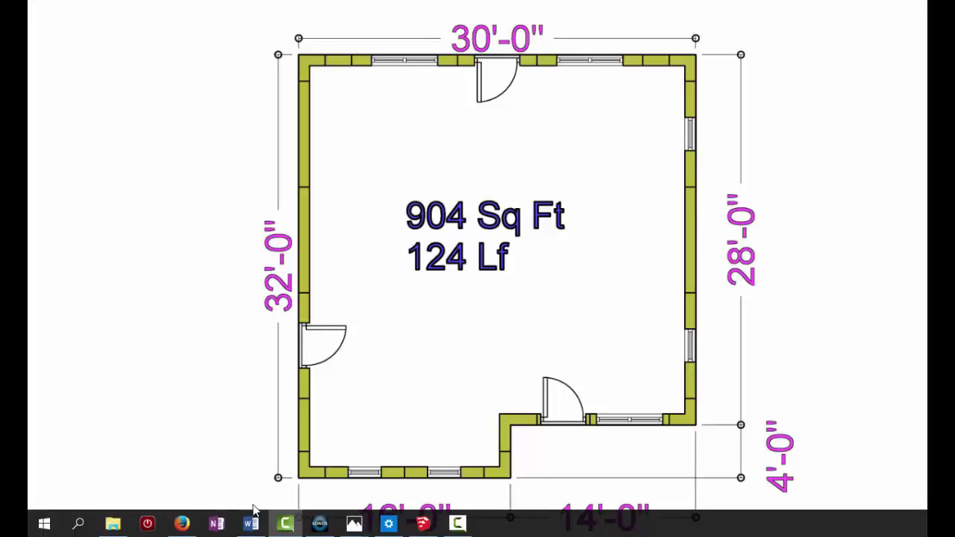
left_click(422, 524)
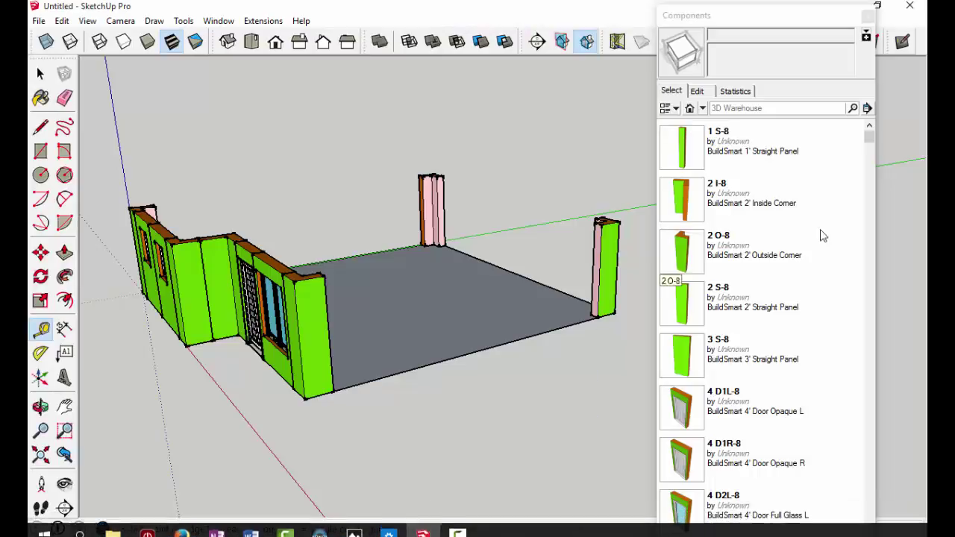
Insert an 8 W1L-8 window panel at the base of the front corner panel on the 28 ft side wall.
left_click_drag(868, 142, 877, 466)
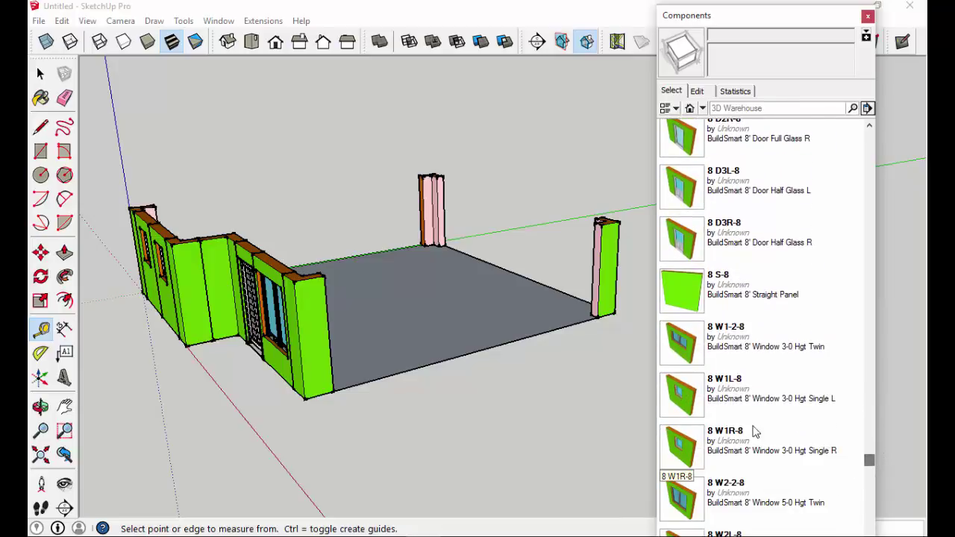
left_click(688, 401)
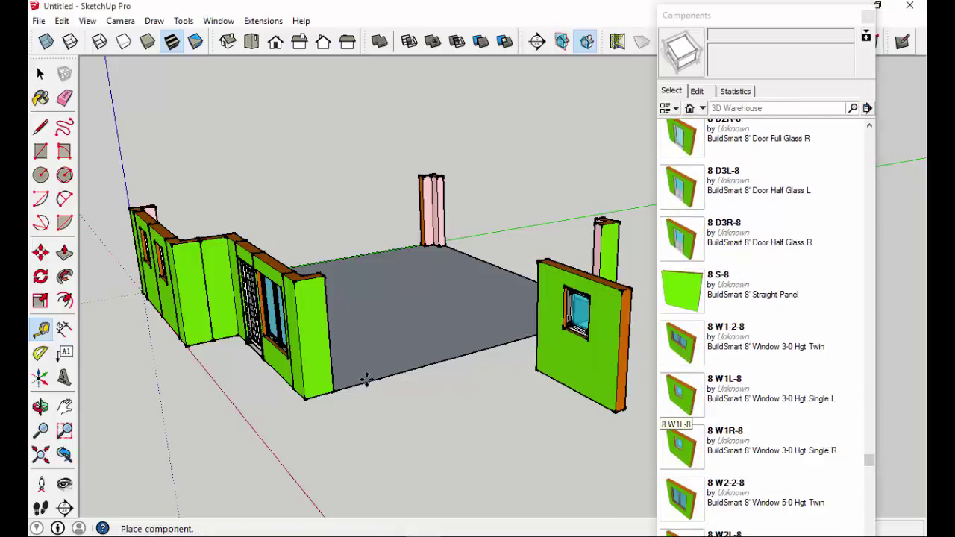
left_click(333, 385)
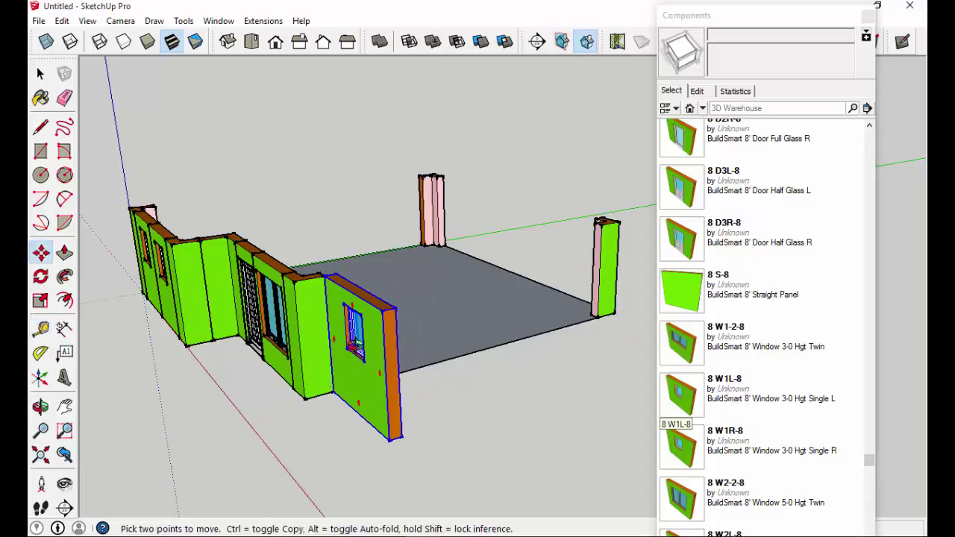
Rotate the 8 W1L-8 panel in line with the 28 ft side wall and move it flush against the front corner panel.
middle_click_drag(334, 386, 420, 396)
scroll(430, 370, "up", 3)
scroll(430, 370, "up", 2)
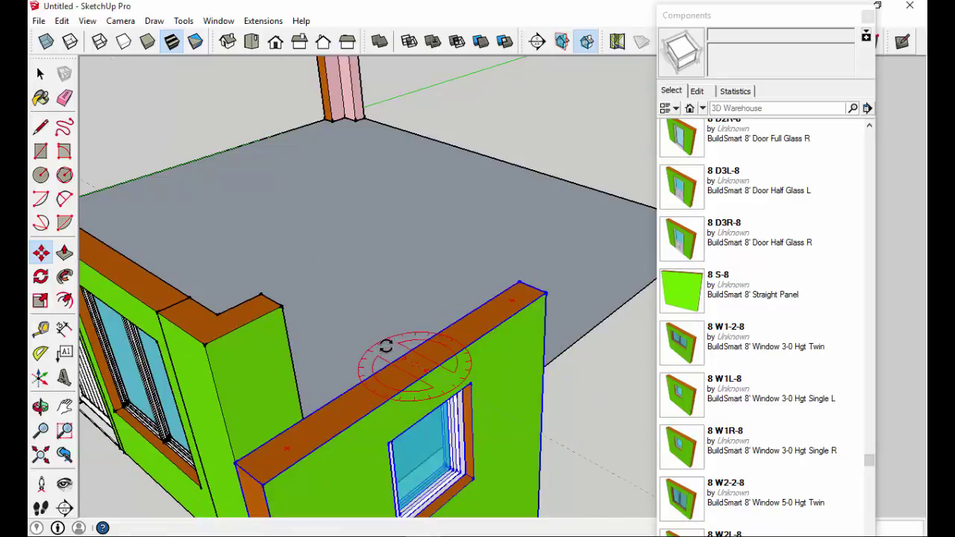
key("m")
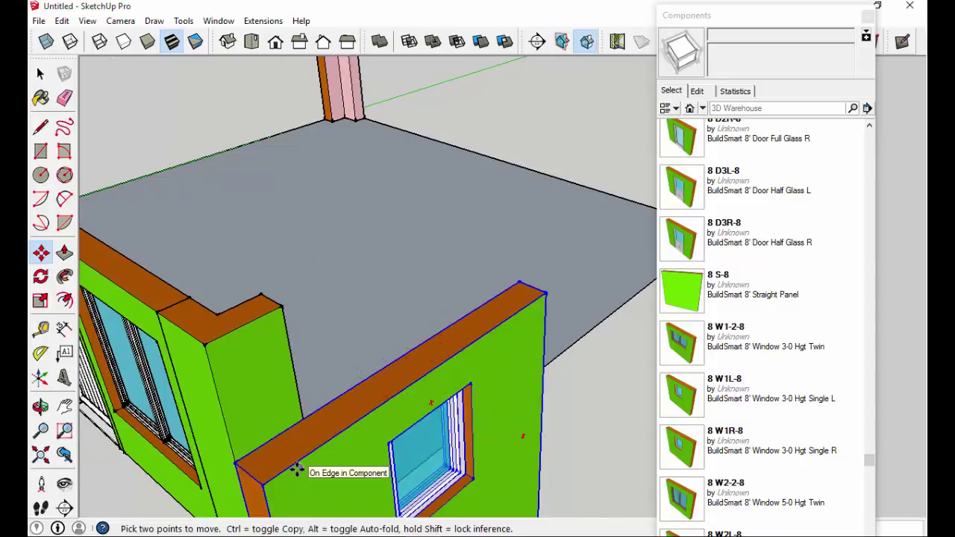
scroll(263, 453, "down", 3)
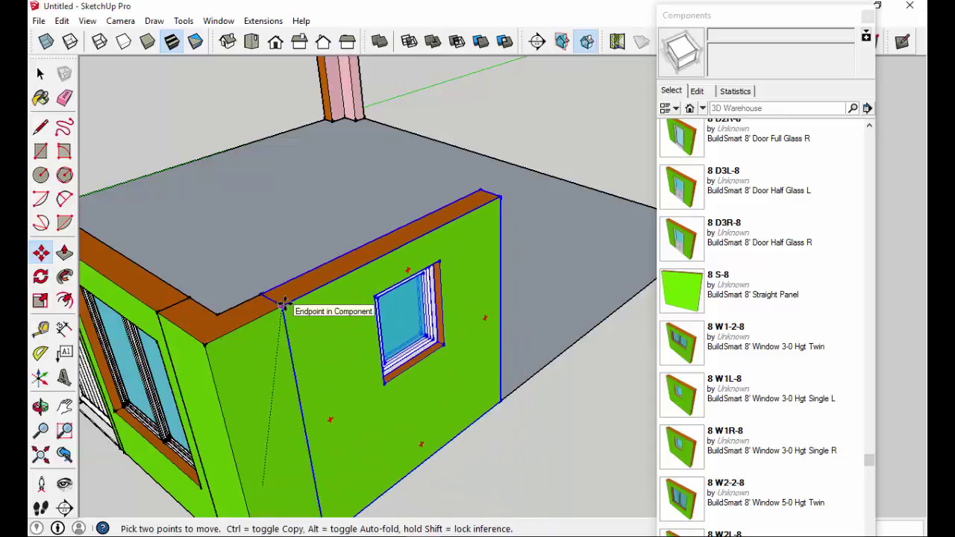
scroll(379, 306, "down", 2)
scroll(379, 305, "down", 2)
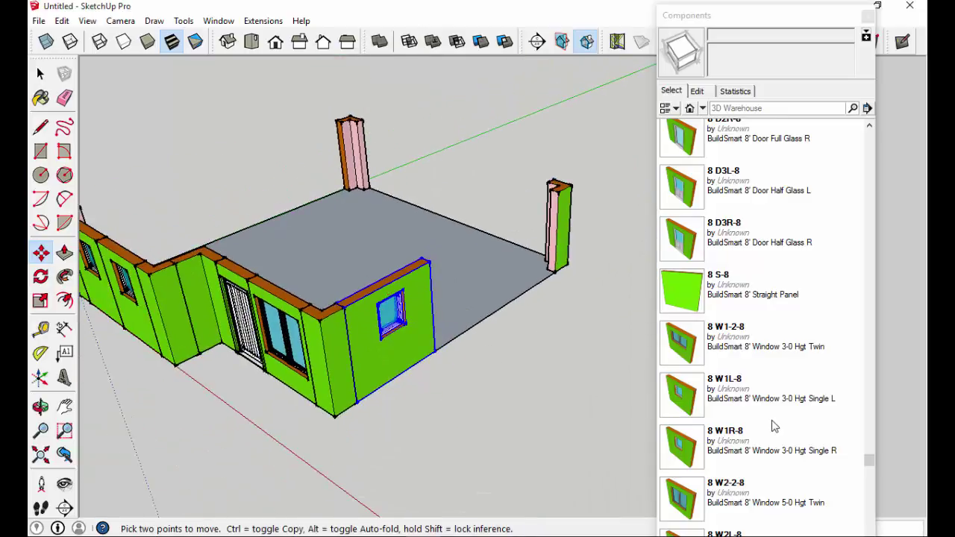
Insert an 8 W1R-8 window panel near the rear end of the 28 ft side wall and rotate it in line with the wall.
left_click(693, 456)
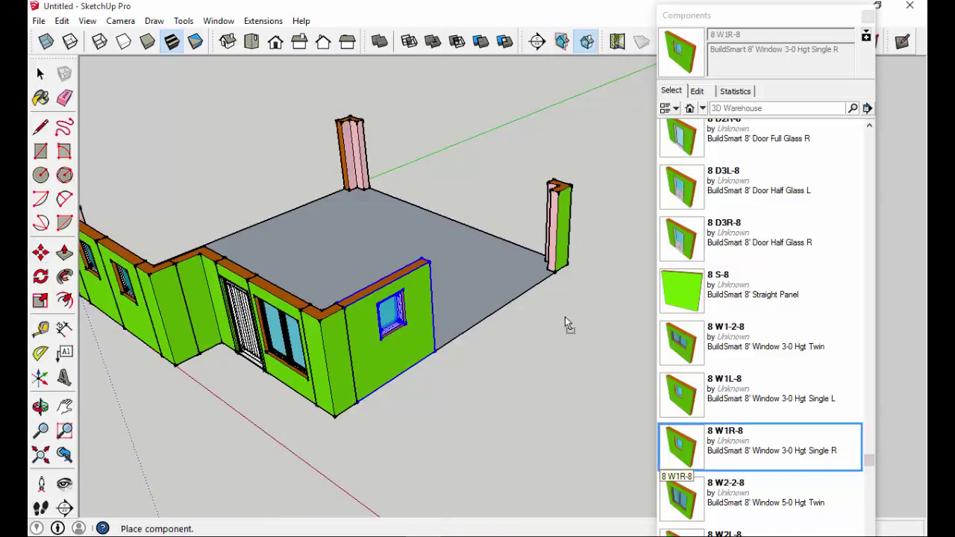
left_click(464, 293)
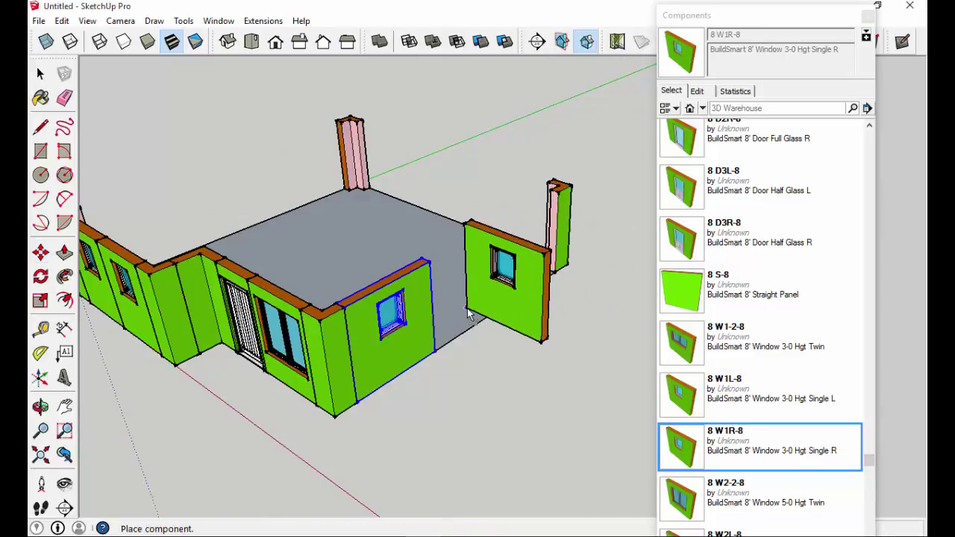
scroll(504, 266, "up", 3)
middle_click_drag(528, 224, 496, 250)
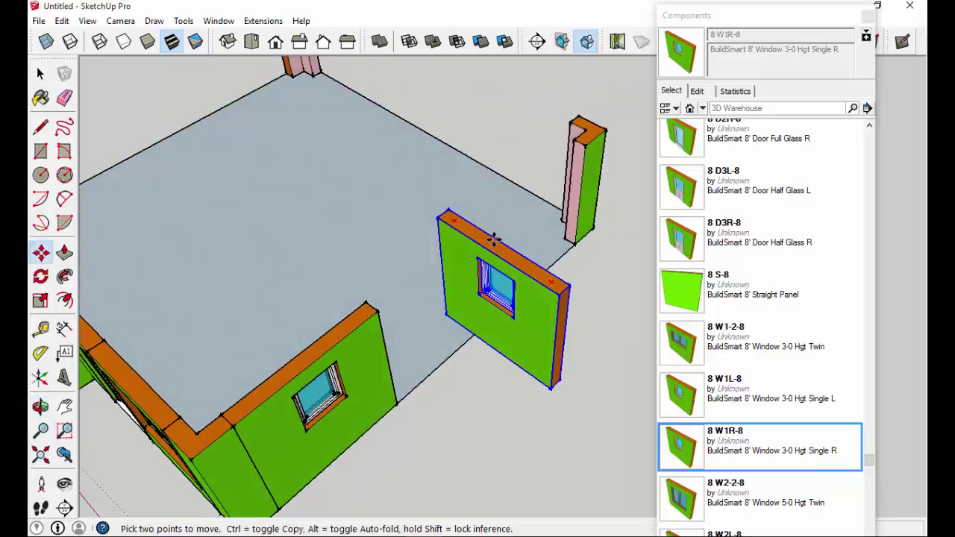
scroll(502, 238, "up", 3)
scroll(502, 237, "up", 3)
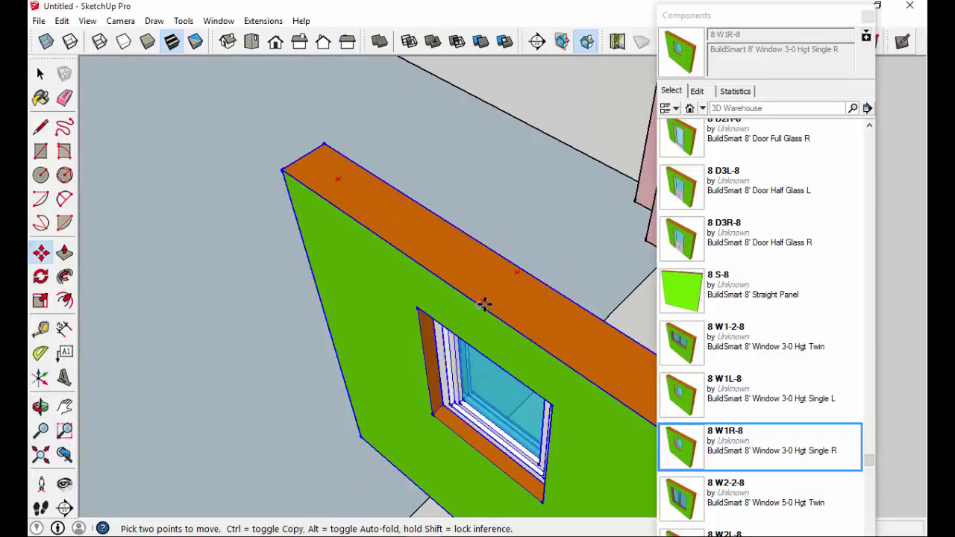
scroll(485, 304, "down", 5)
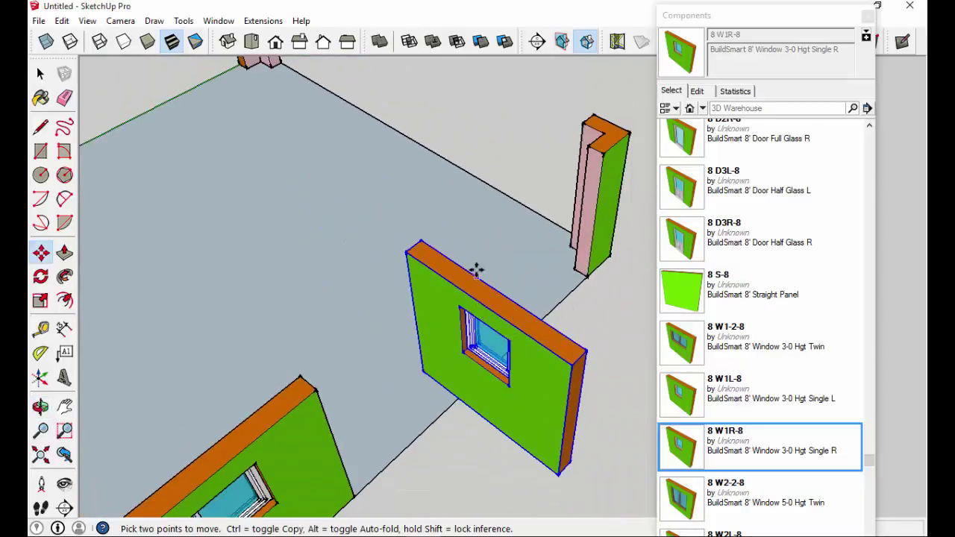
scroll(471, 271, "up", 2)
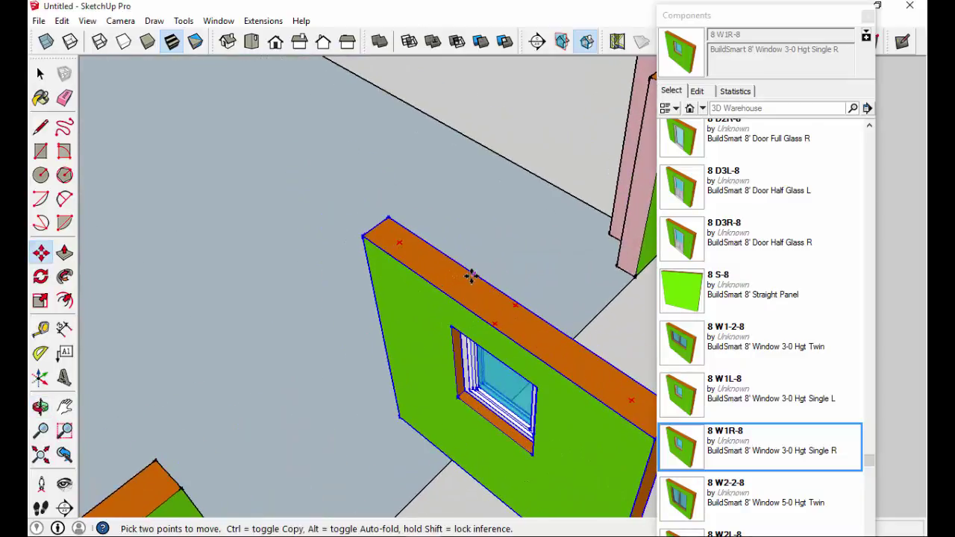
left_click(400, 242)
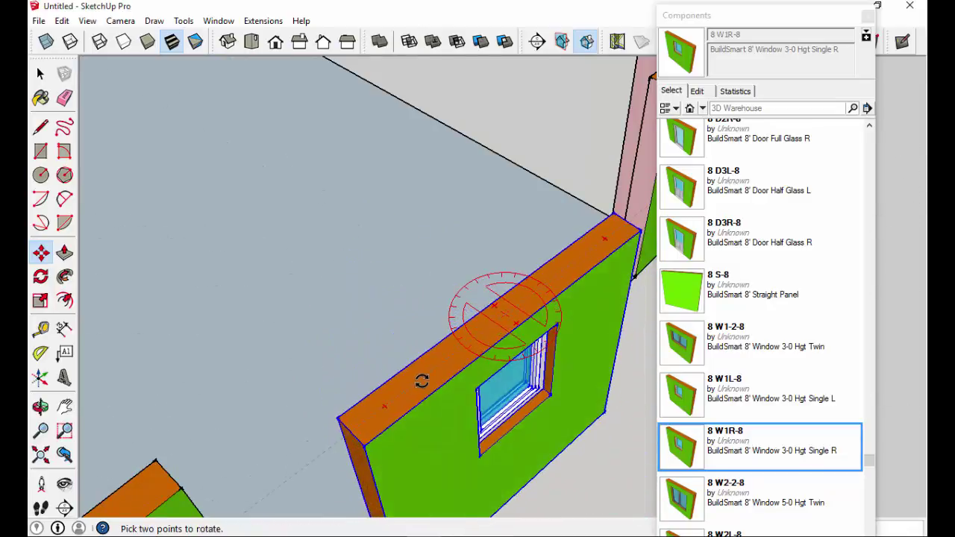
left_click(441, 368)
scroll(631, 405, "down", 3)
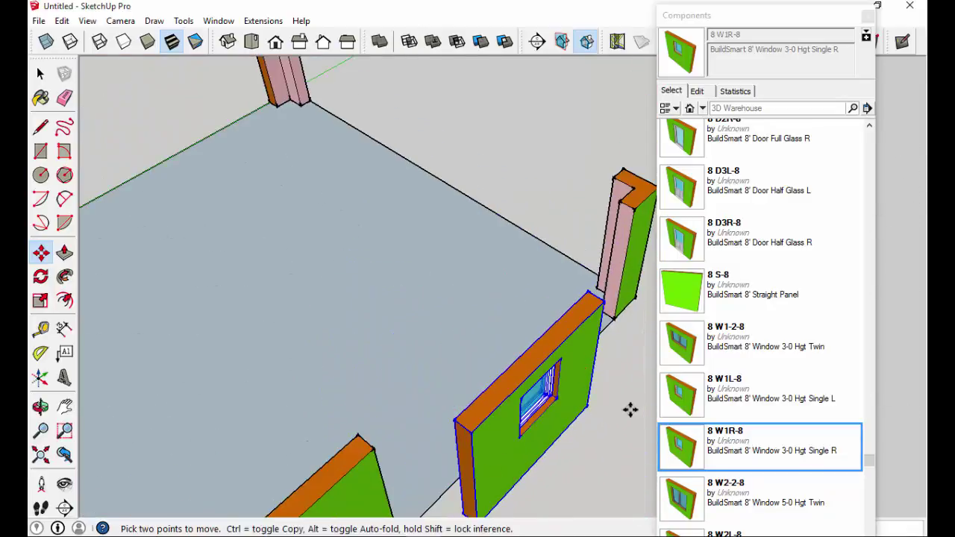
Move the 8 W1R-8 window panel flush against the rear corner panel of the 28 ft side wall.
middle_click_drag(631, 405, 515, 292)
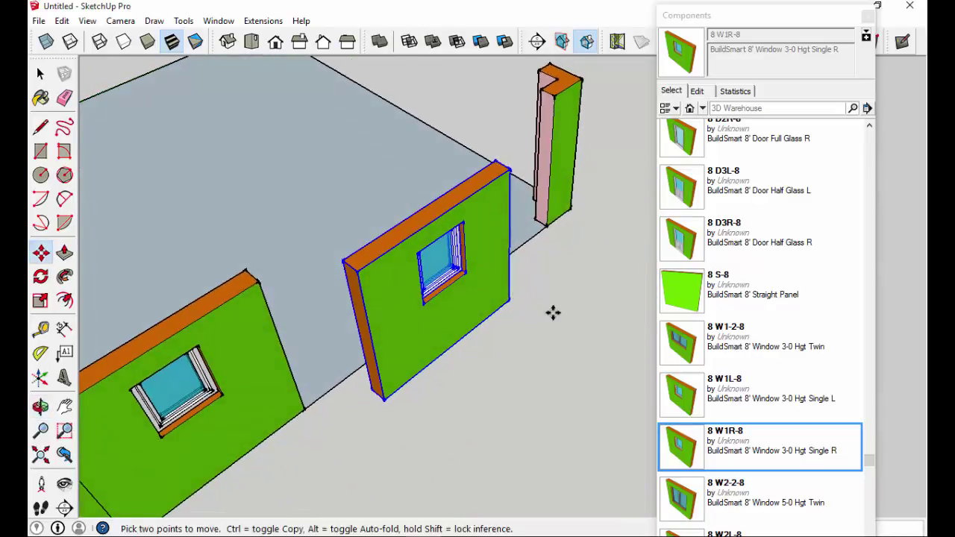
left_click(506, 298)
left_click(540, 219)
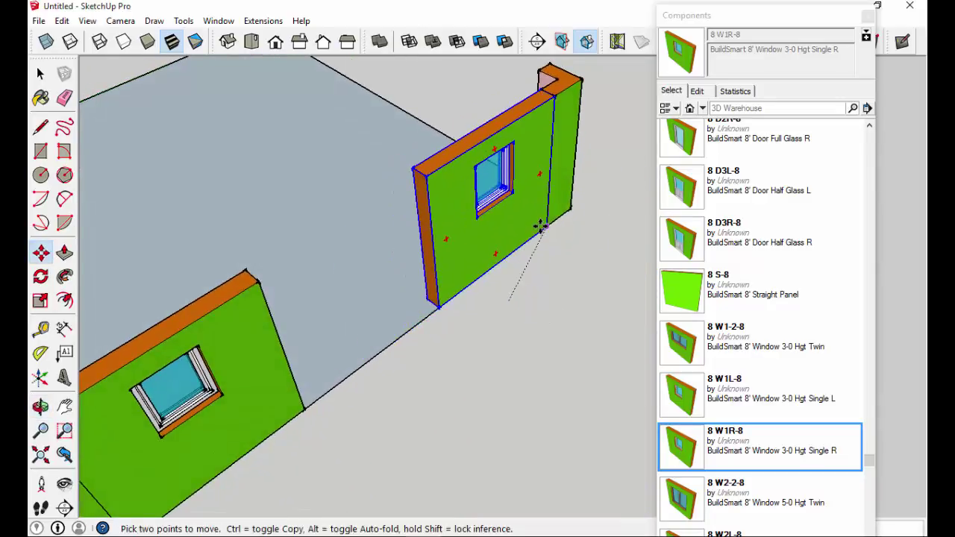
Measure the remaining gap between the two window panels on the 28 ft side wall.
scroll(501, 340, "down", 3)
middle_click_drag(488, 360, 490, 293)
key("t")
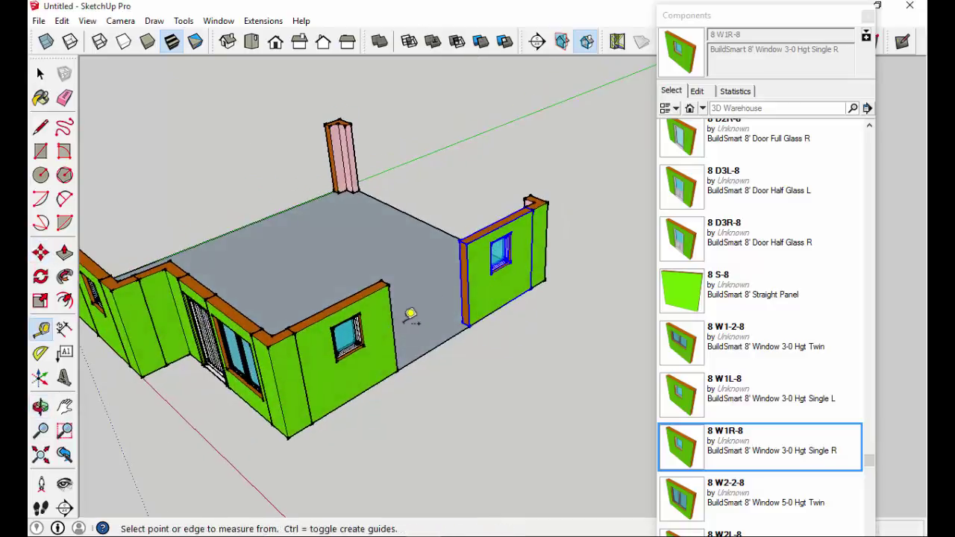
left_click(395, 322)
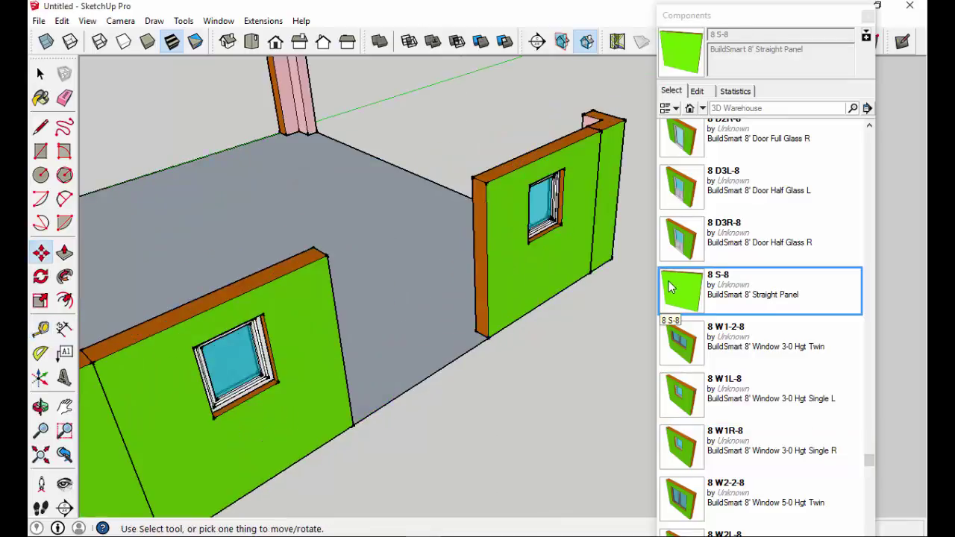
Insert an 8 S-8 straight panel at the gap between the two window panels and rotate it in line with the wall.
left_click_drag(680, 289, 386, 400)
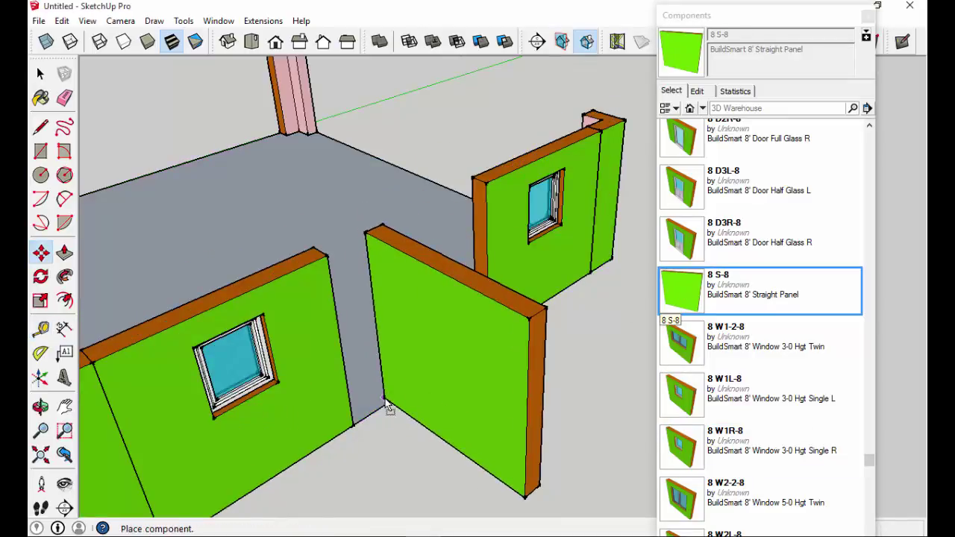
scroll(437, 231, "up", 3)
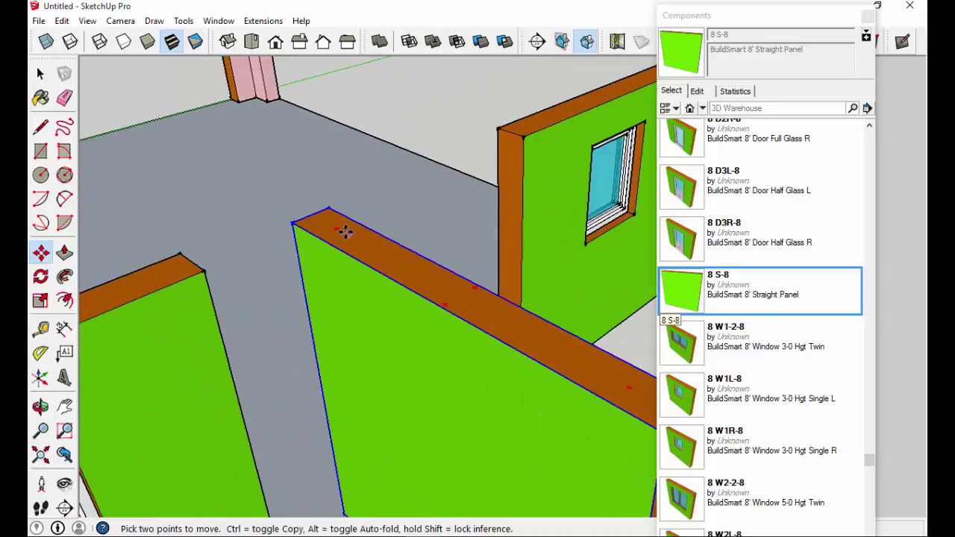
left_click(338, 227)
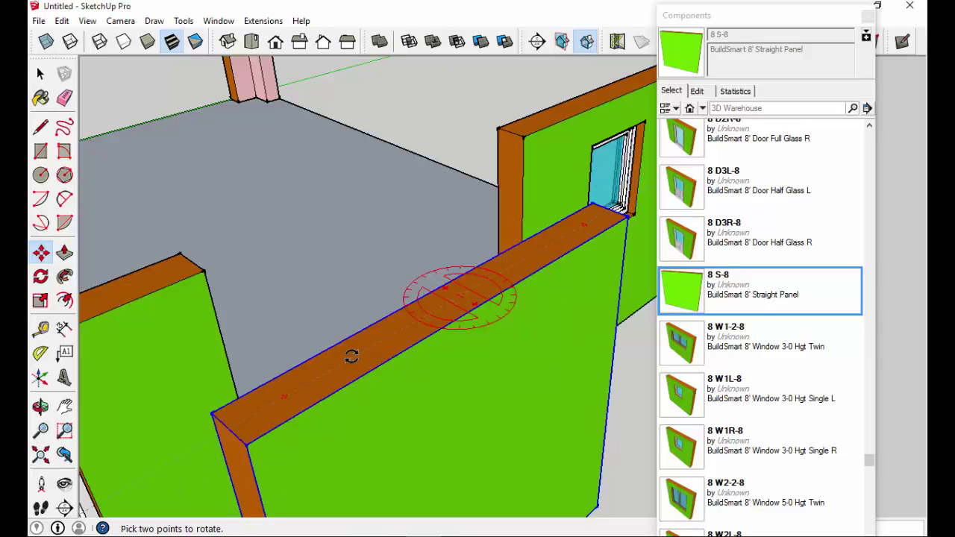
left_click(351, 356)
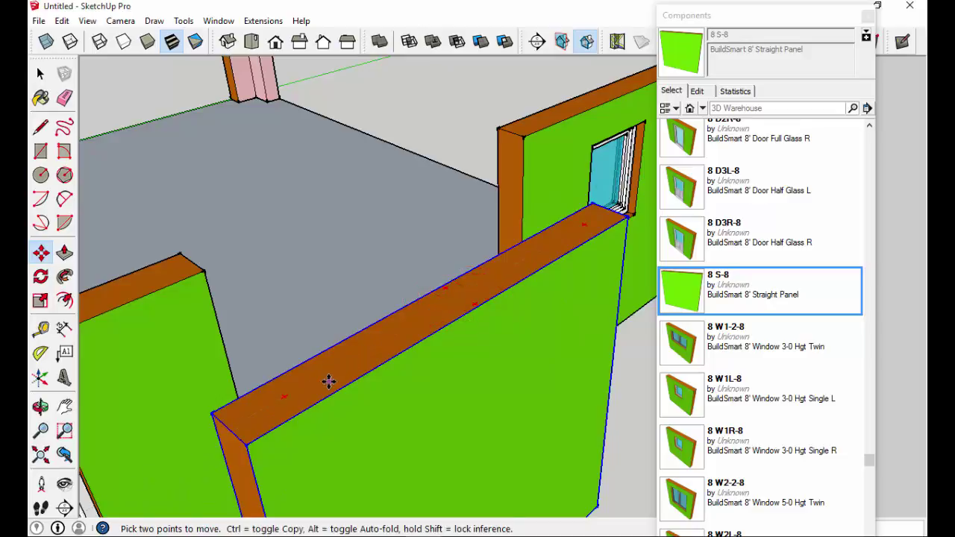
Move the 8 S-8 panel by its top outer corner into the gap, flush against the front window panel.
left_click(245, 445)
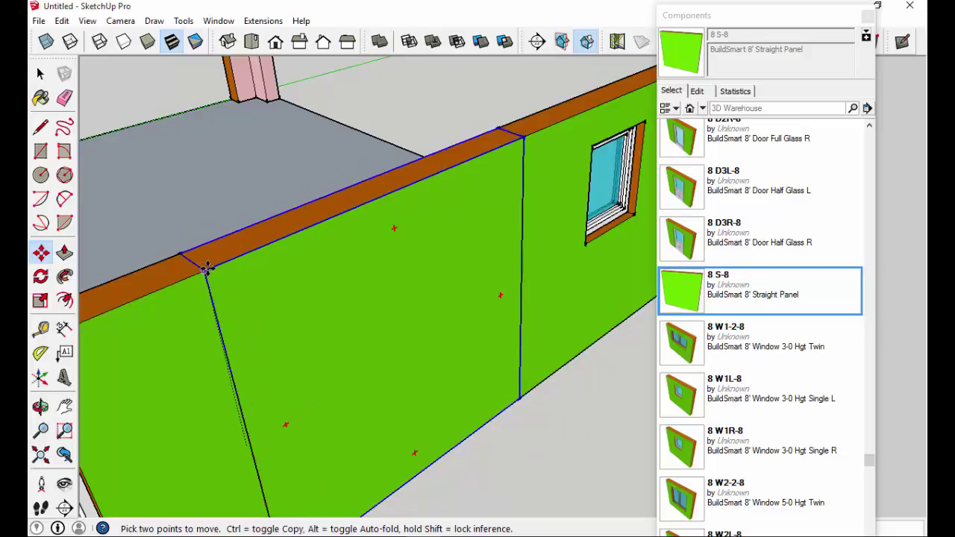
left_click(211, 273)
scroll(311, 305, "down", 6)
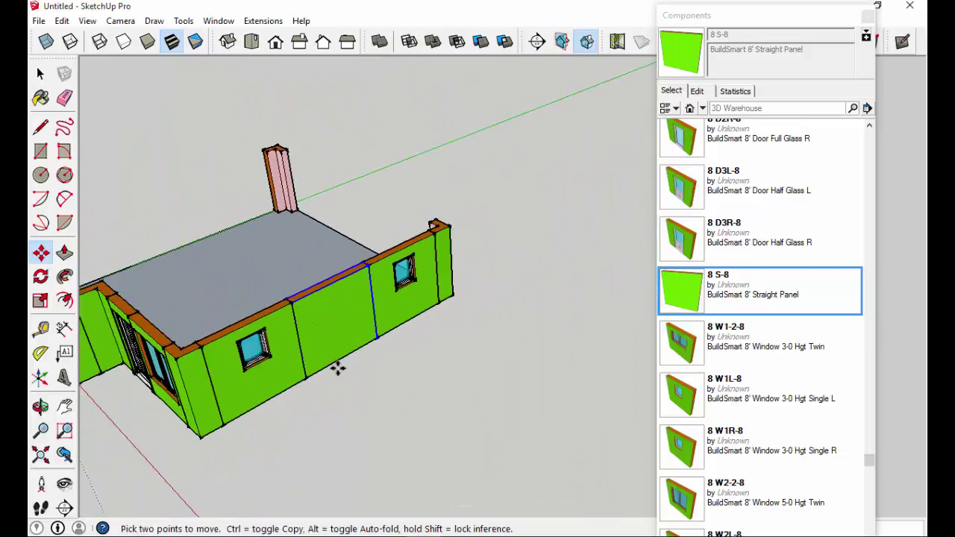
Measure the rear wall opening between its corner panels and consult the reference floor plan for that wall's panel layout.
middle_click_drag(335, 367, 488, 249)
key("o")
left_click_drag(488, 249, 443, 341)
key("m")
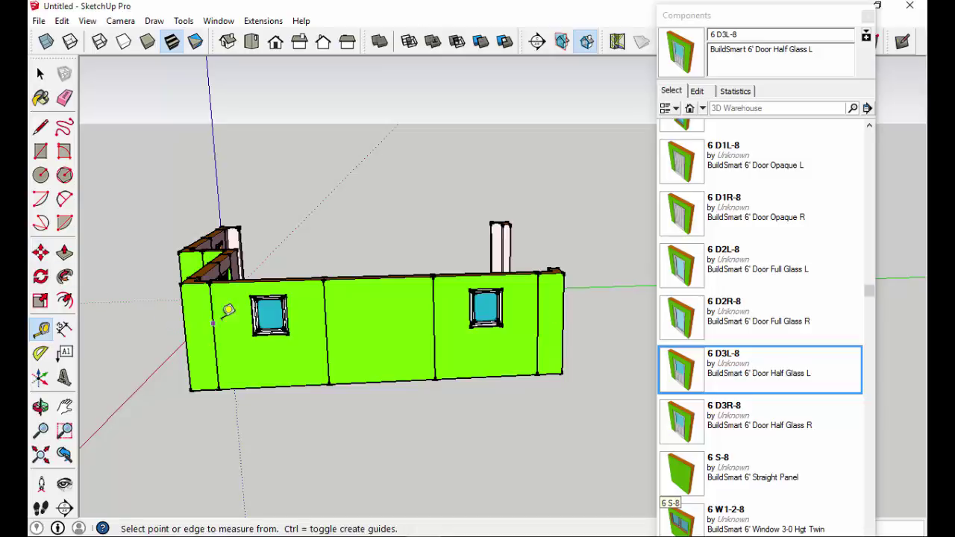
middle_click_drag(533, 325, 299, 300)
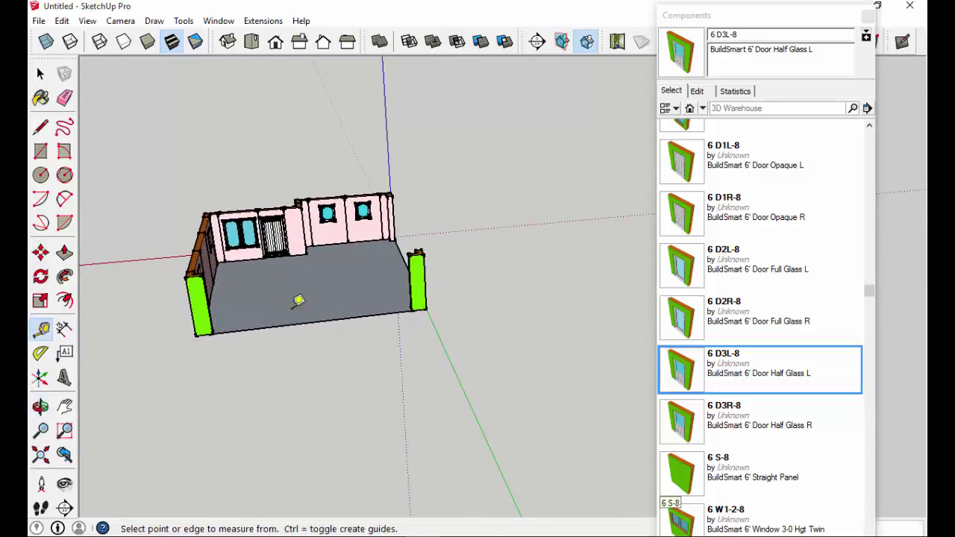
left_click(208, 305)
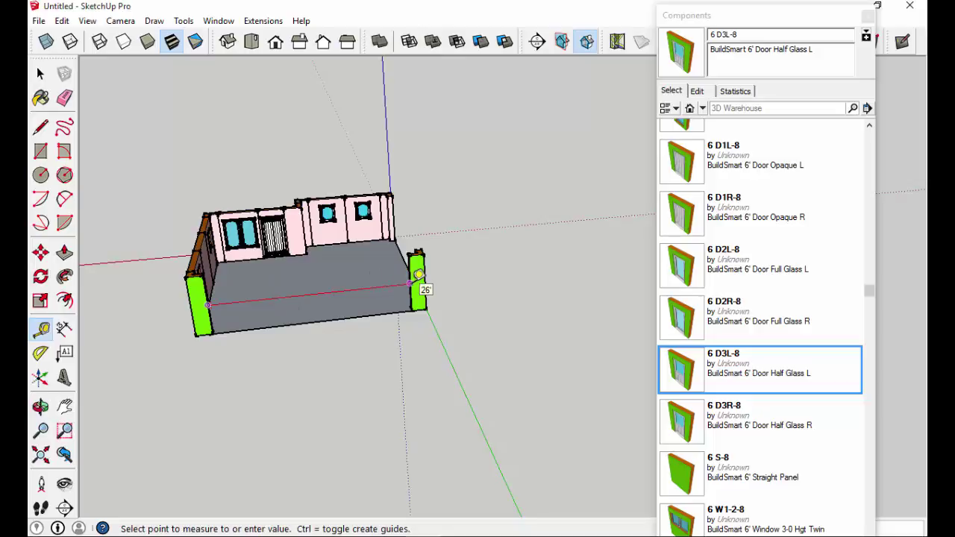
left_click(418, 276)
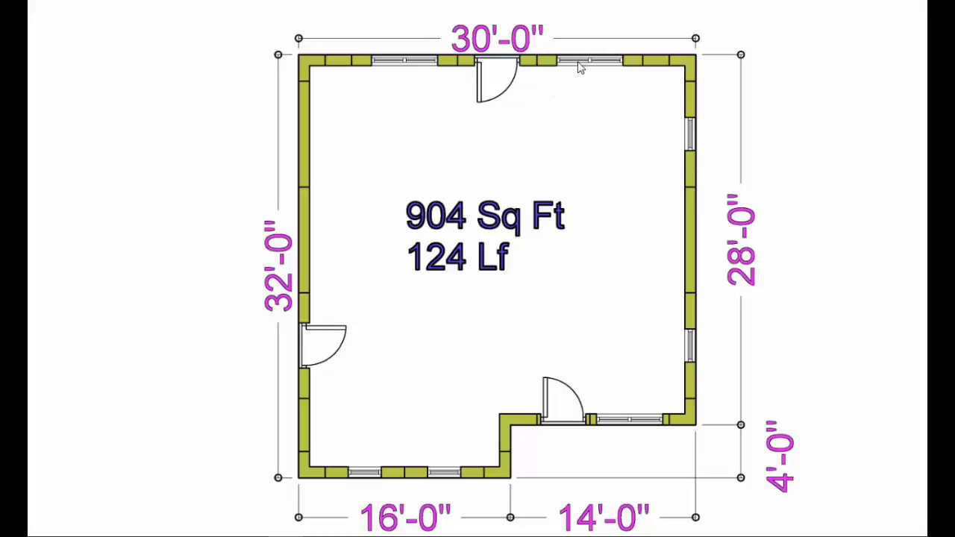
mouse_move(412, 509)
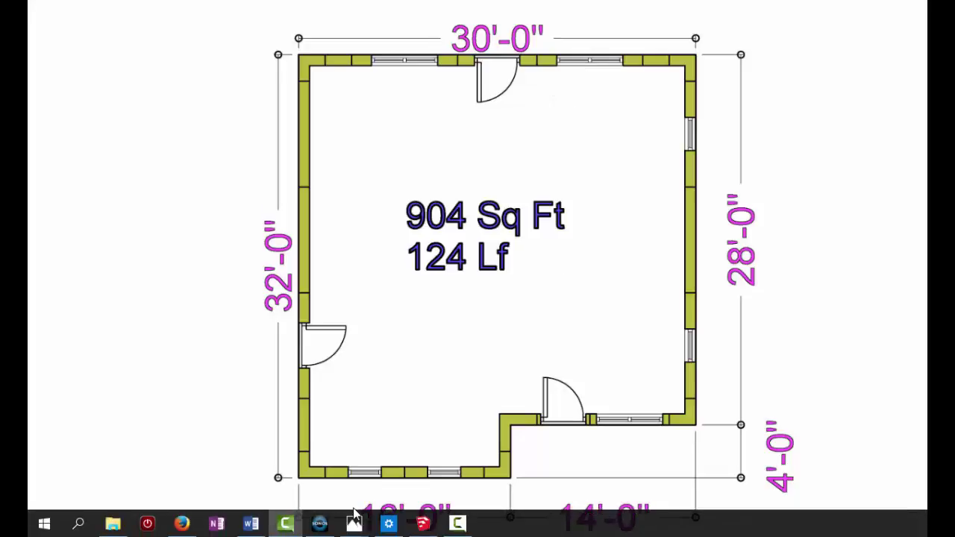
left_click(423, 523)
Create a guide line parallel to the 32 ft side edge, crossing the middle of the rear wall.
middle_click_drag(322, 301, 364, 351)
left_click(404, 274)
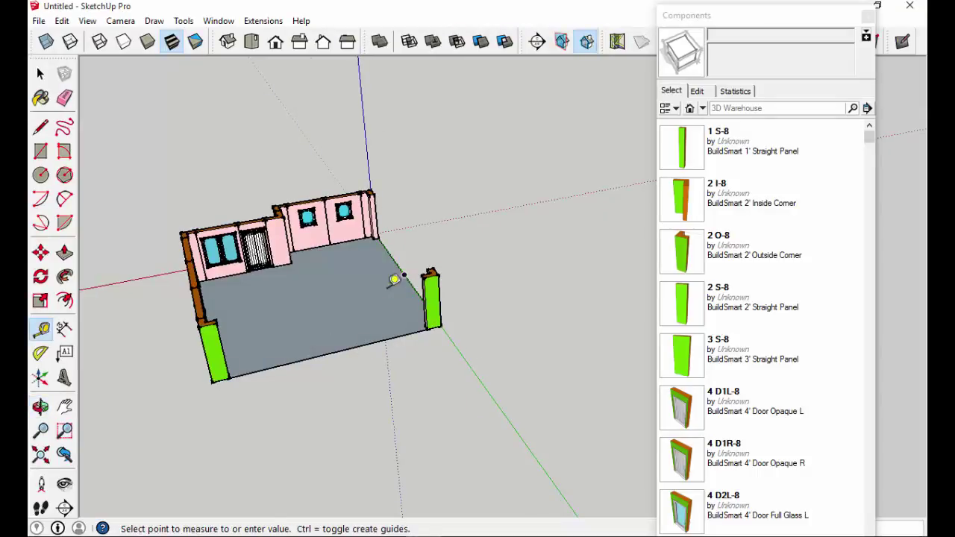
left_click(301, 301)
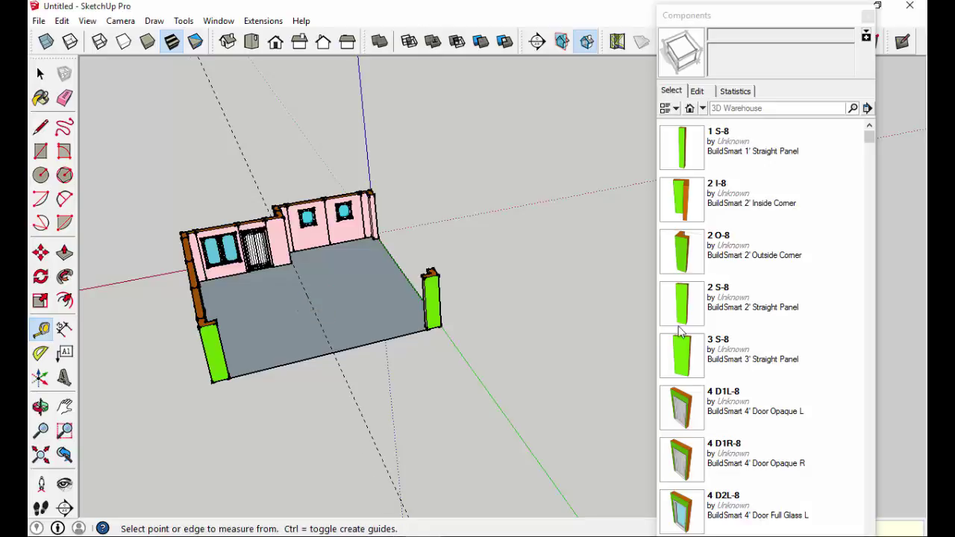
Insert a 6 D3L-8 half glass door panel just outside the rear floor edge near the guide line.
left_click_drag(871, 142, 881, 284)
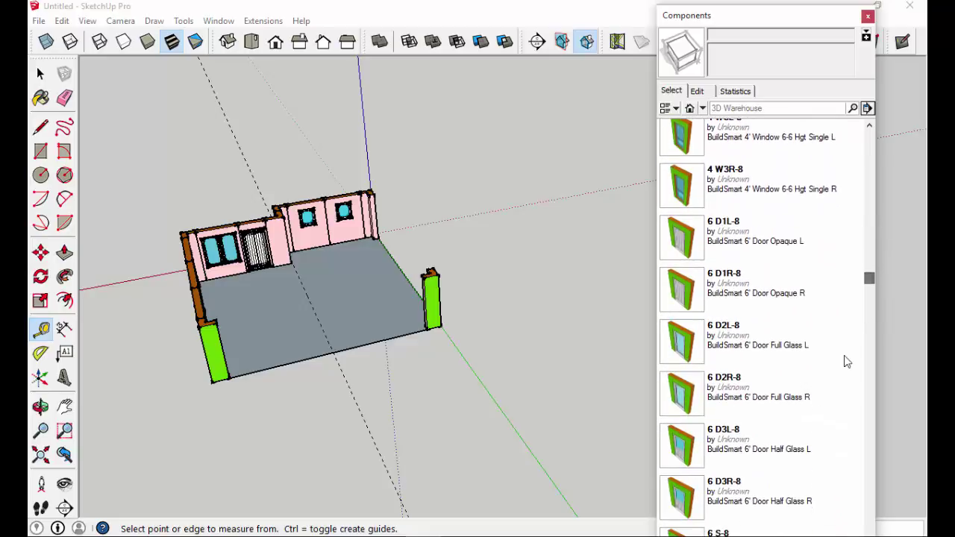
left_click(691, 456)
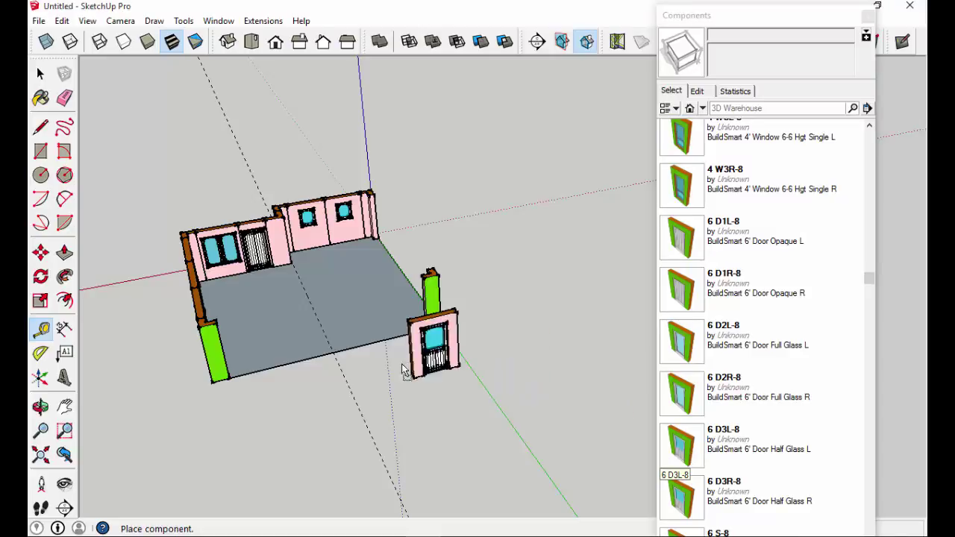
left_click(343, 384)
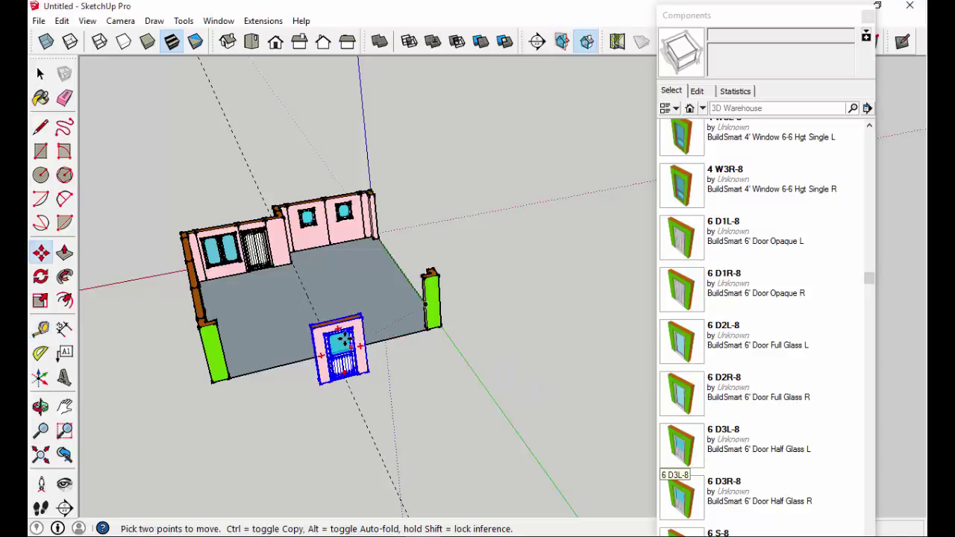
Rotate the 6 D3L-8 door panel about its vertical axis so its green exterior side faces outward, parallel to the rear edge.
middle_click_drag(343, 385, 386, 381)
scroll(366, 379, "up", 3)
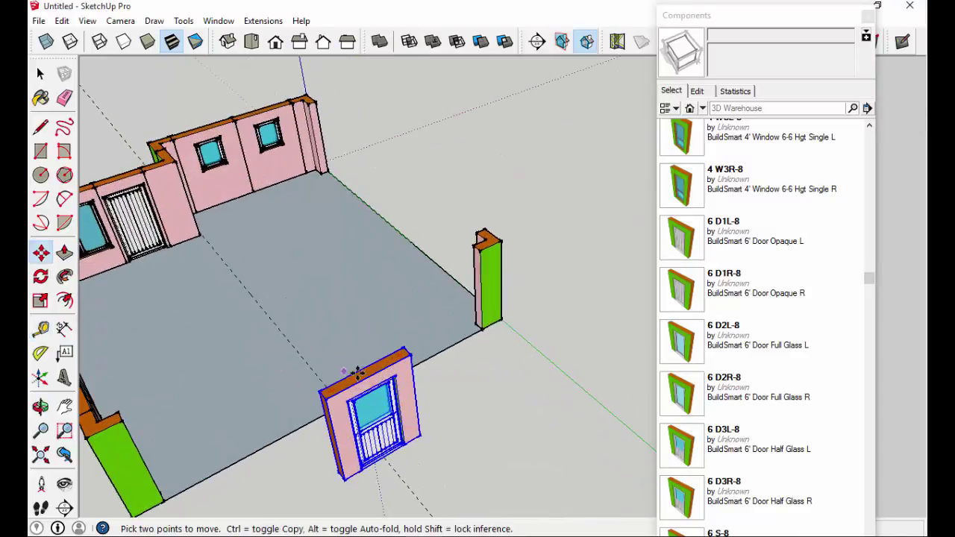
scroll(360, 371, "up", 2)
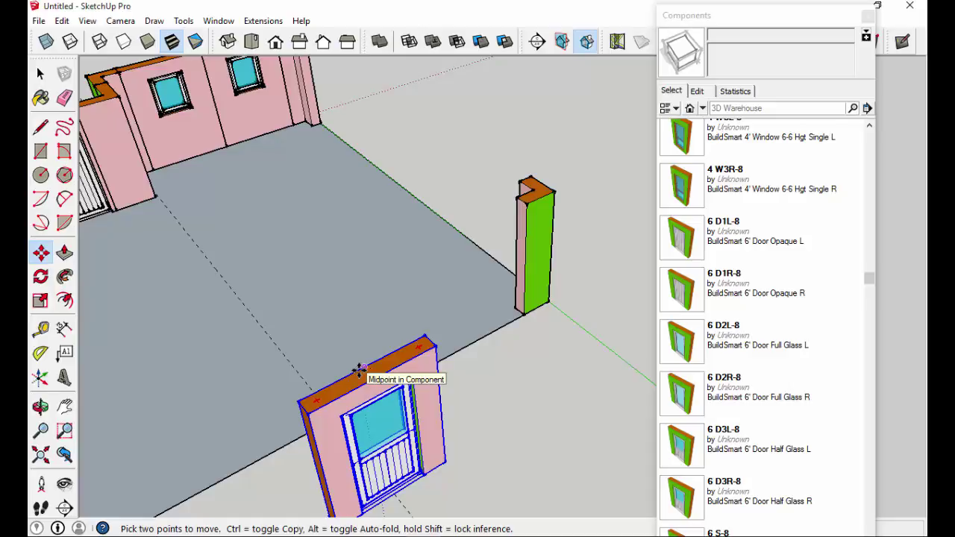
left_click(417, 354)
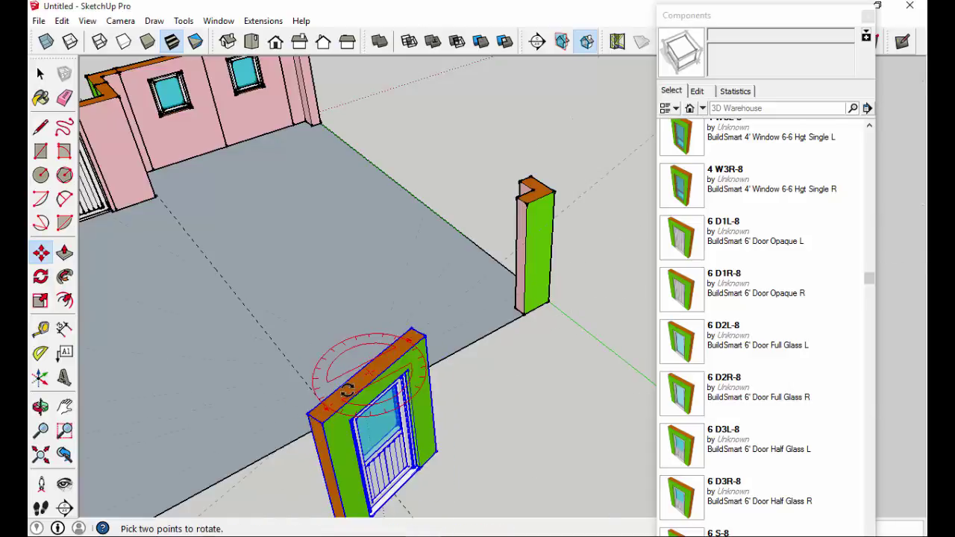
left_click(341, 388)
middle_click_drag(347, 390, 365, 405)
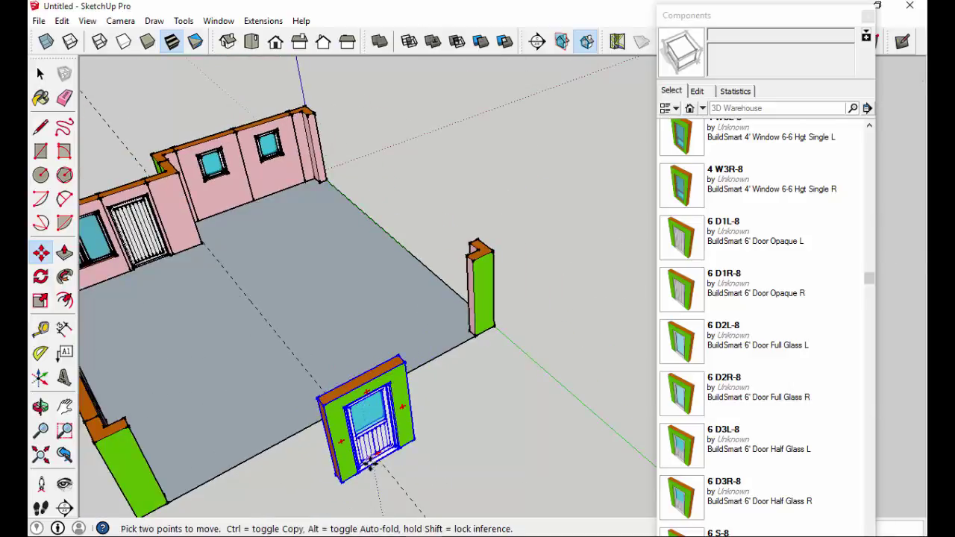
Move the 6 D3L-8 door panel onto the rear floor edge and shift it along the edge to centre it on the guide line.
left_click(338, 483)
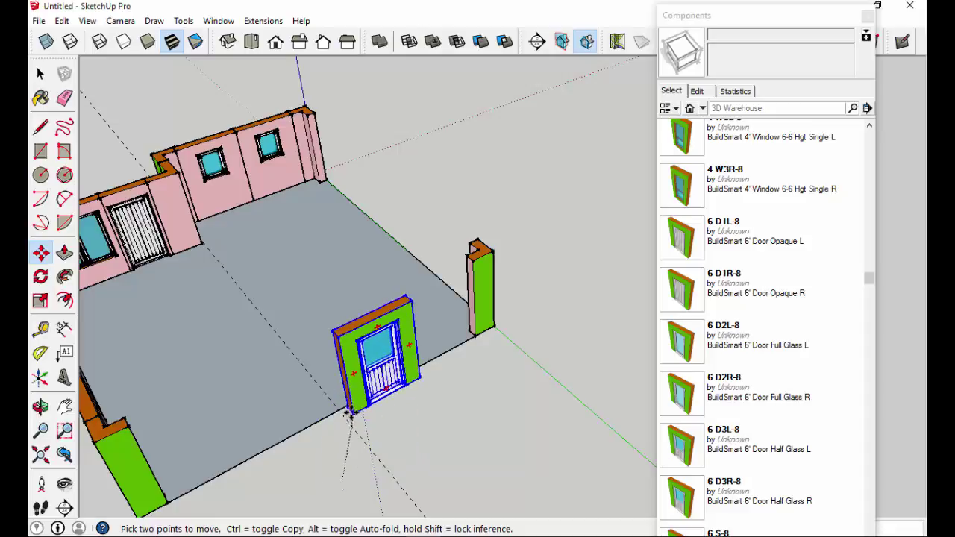
scroll(354, 418, "up", 4)
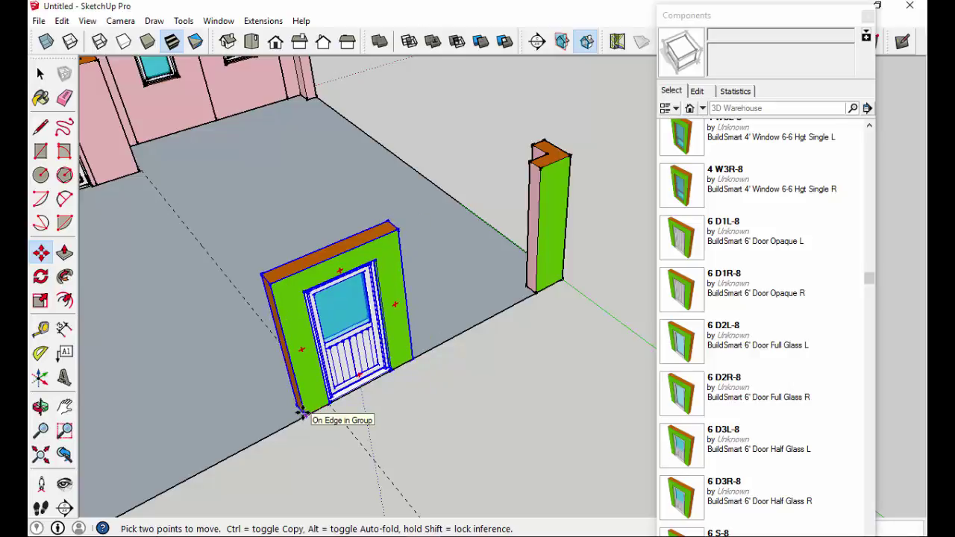
left_click(302, 413)
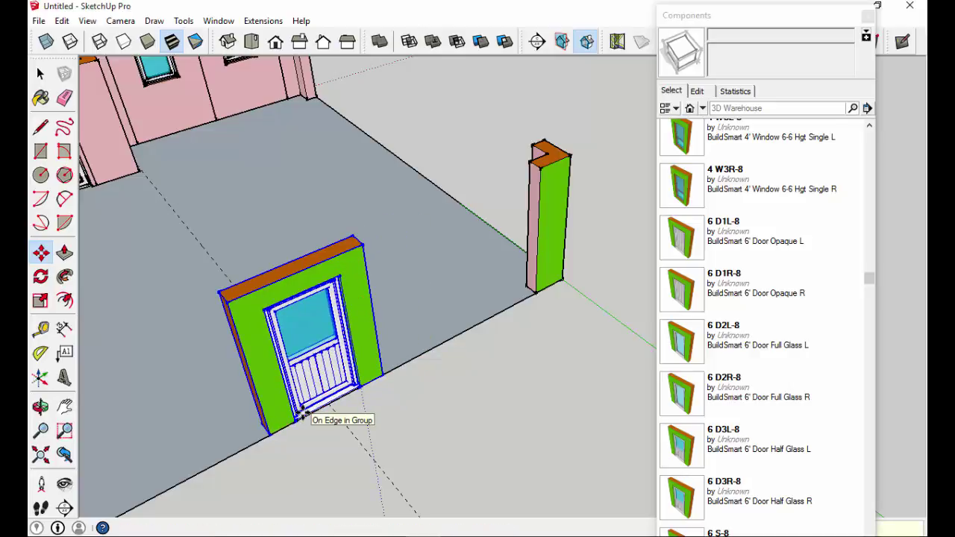
Measure the gaps along the rear edge between the 6 D3L-8 door panel and the corner panels on both sides.
scroll(306, 412, "down", 3)
middle_click_drag(437, 399, 452, 308)
key("t")
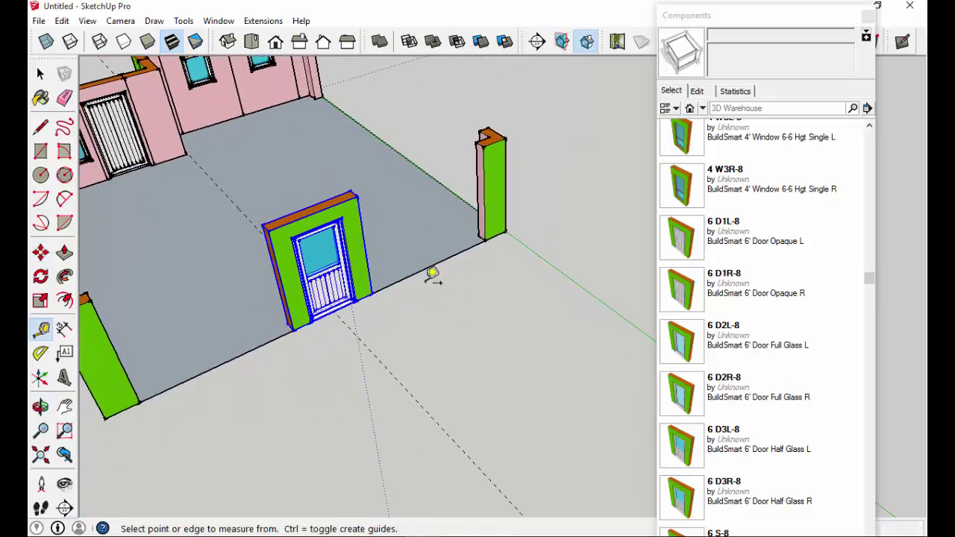
left_click(366, 247)
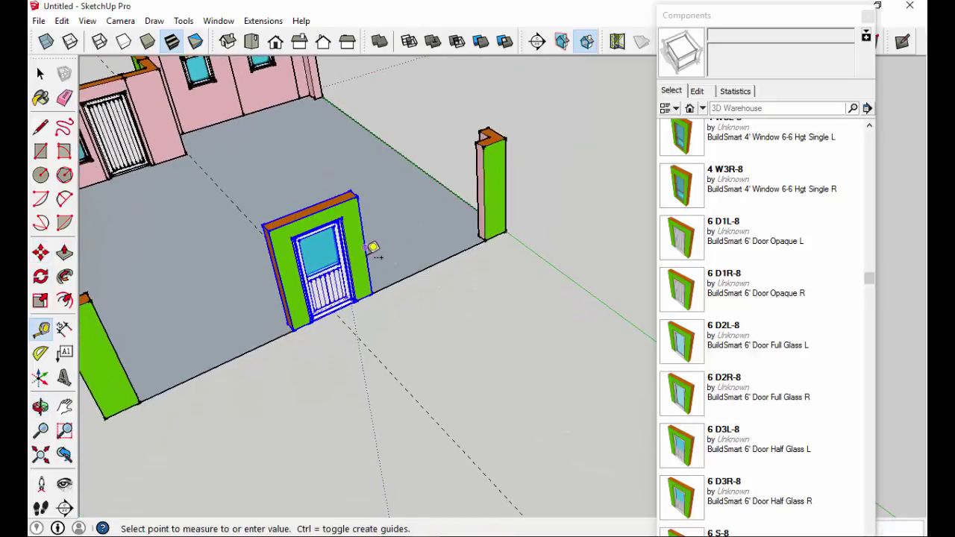
left_click(493, 183)
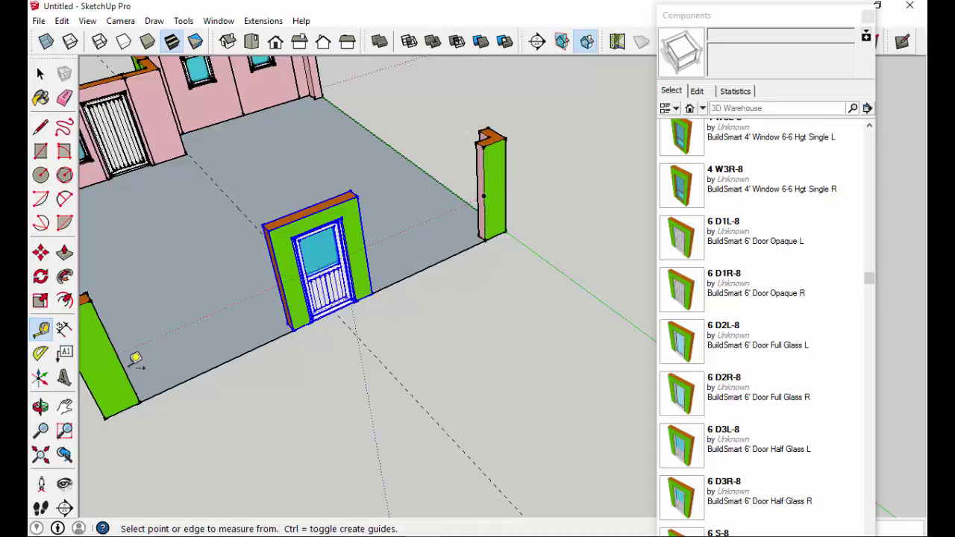
left_click(117, 355)
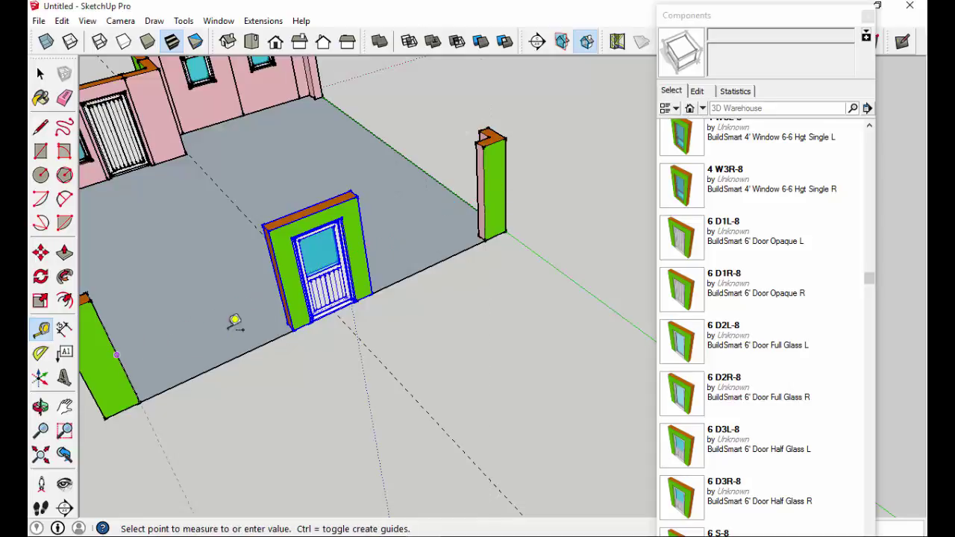
left_click(294, 287)
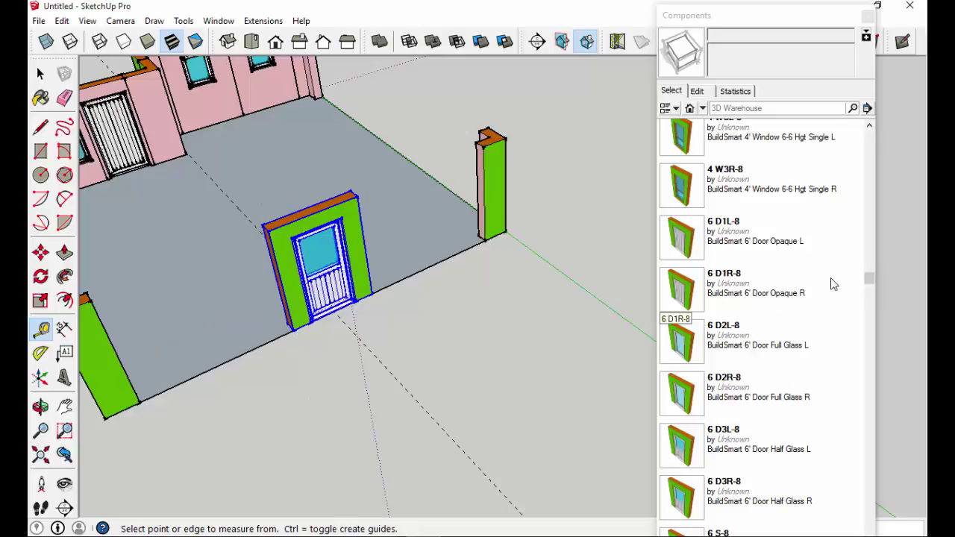
Insert an 8 W2-2-8 twin window panel outside the rear edge and rotate it so its green exterior side faces outward.
left_click_drag(868, 276, 868, 475)
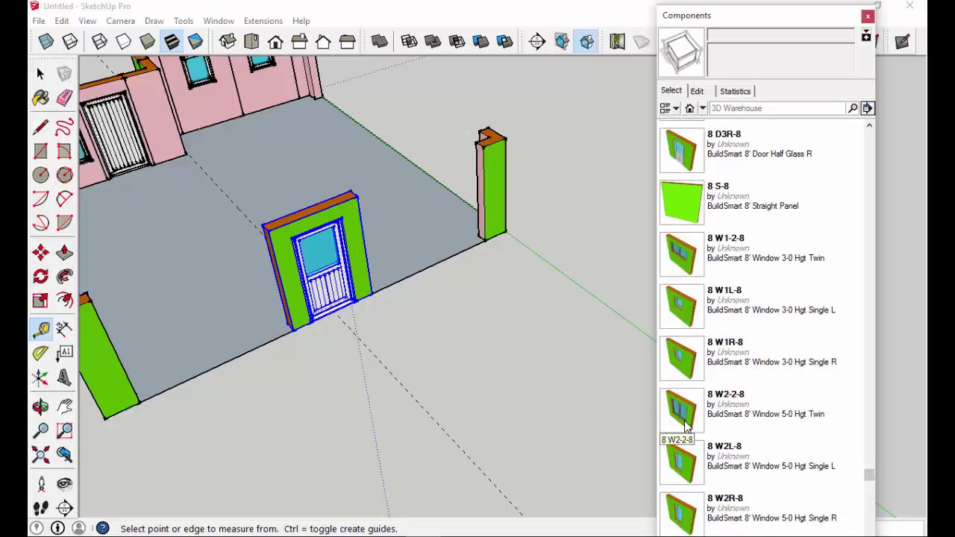
left_click(687, 425)
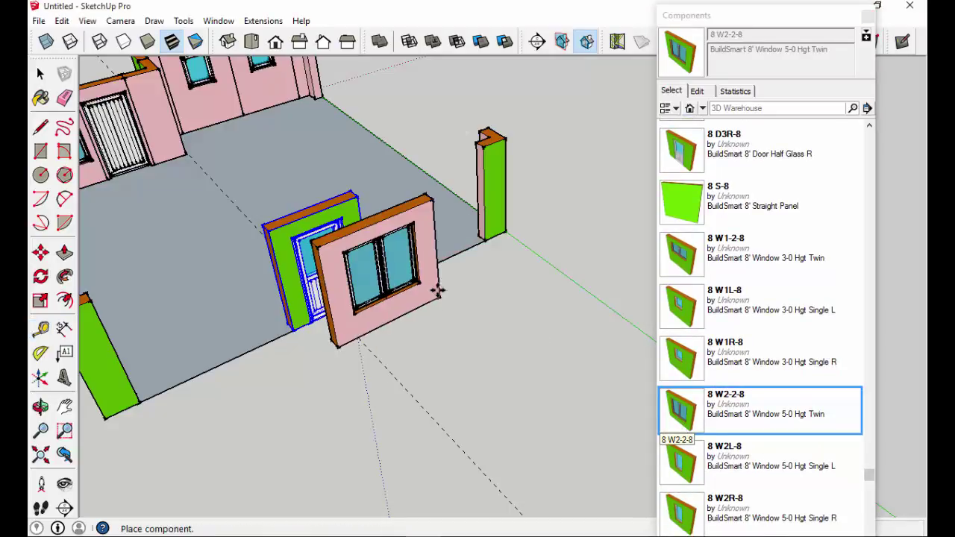
left_click(455, 305)
middle_click_drag(426, 273, 446, 274)
key("q")
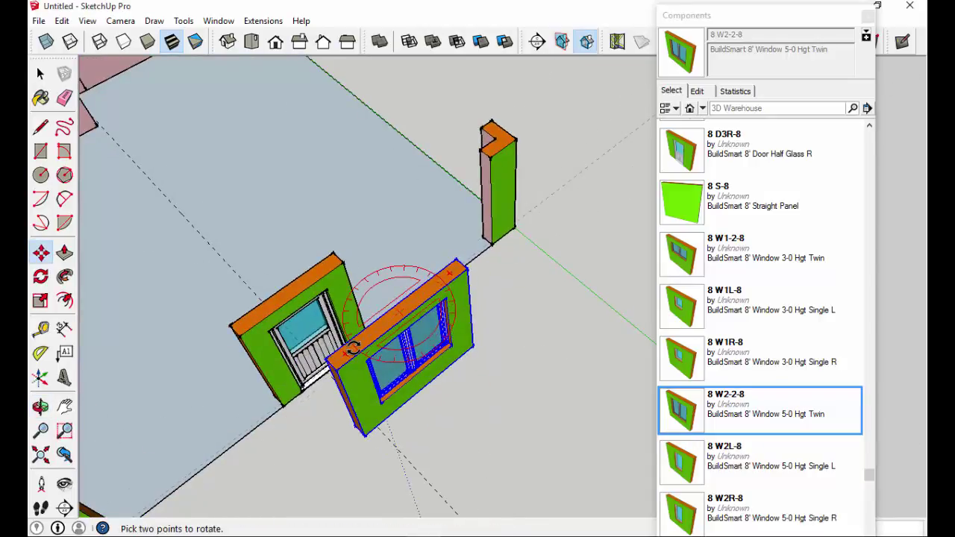
left_click(352, 348)
Move the 8 W2-2-8 window panel into the rear wall line, top corner to top corner against the door panel.
key("m")
left_click(339, 368)
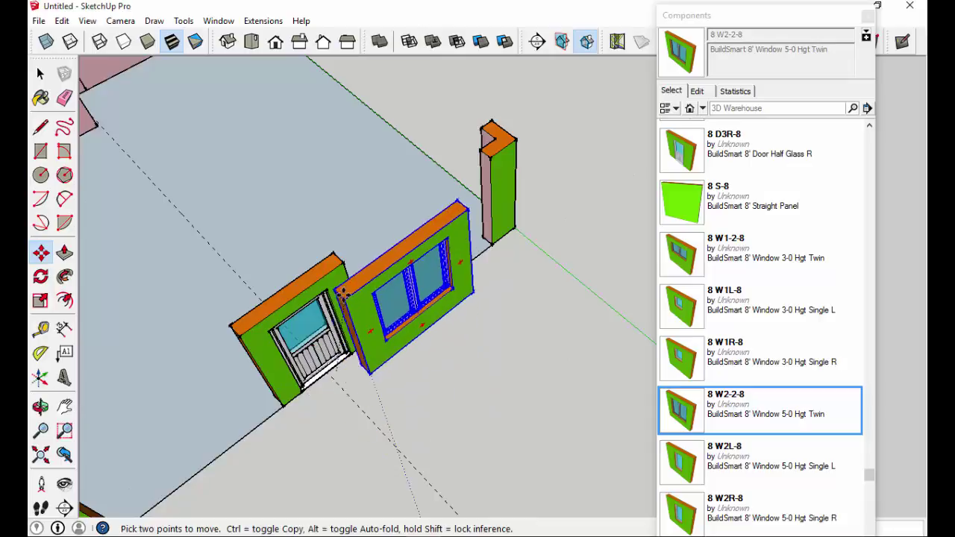
left_click(346, 260)
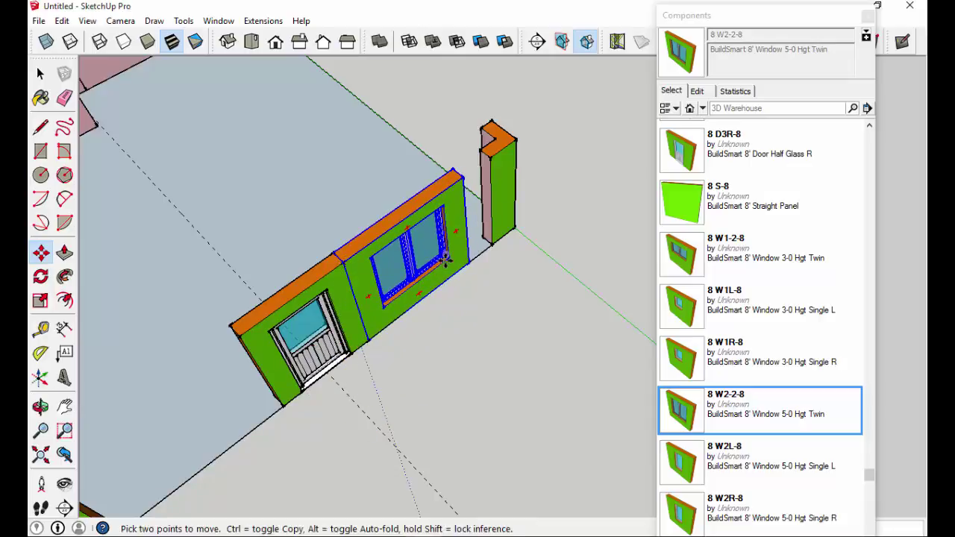
Copy the 8 W2-2-8 window panel to the opposite side of the door panel, flush against its end.
scroll(443, 276, "down", 2)
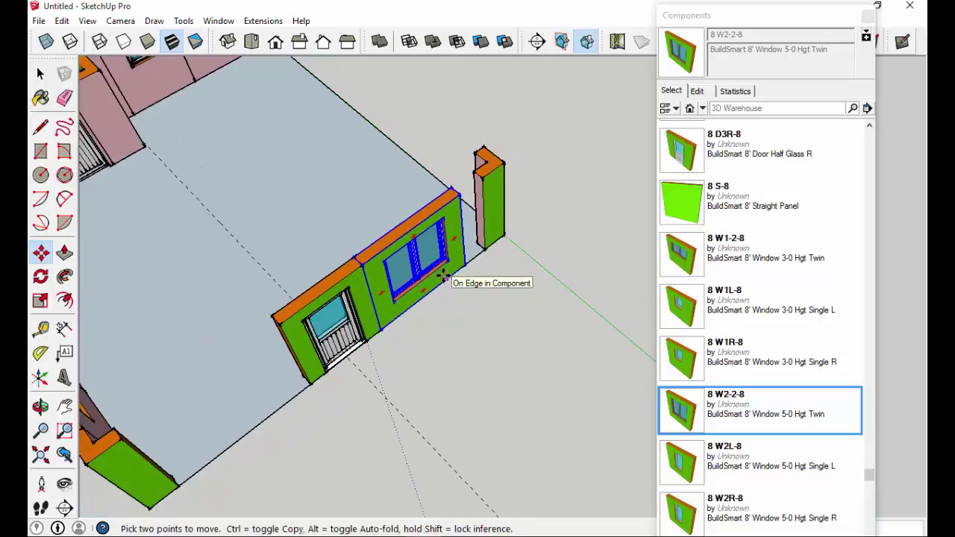
left_click(458, 195)
key("ctrl")
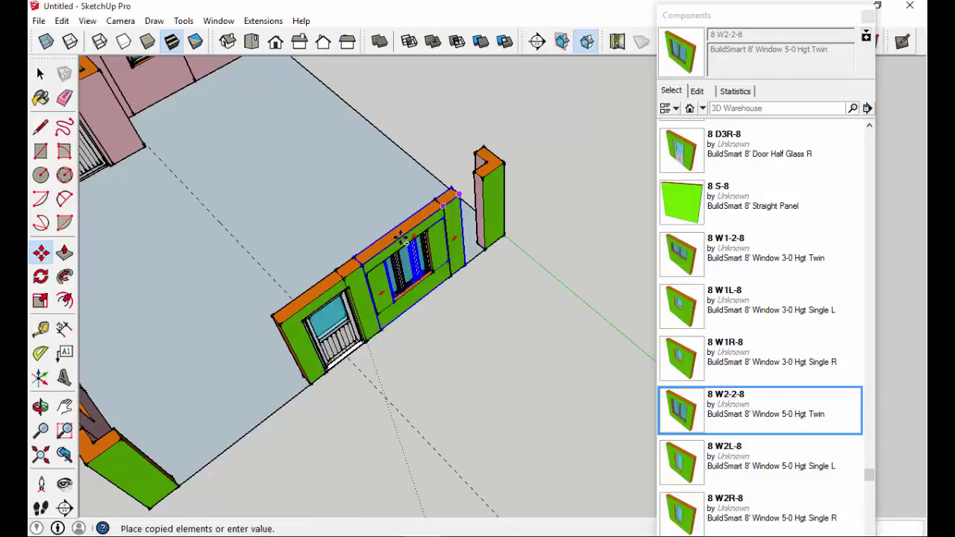
left_click(284, 319)
Measure the remaining gaps between the two rear window panels and their neighbouring corner panels.
middle_click_drag(390, 348, 539, 333)
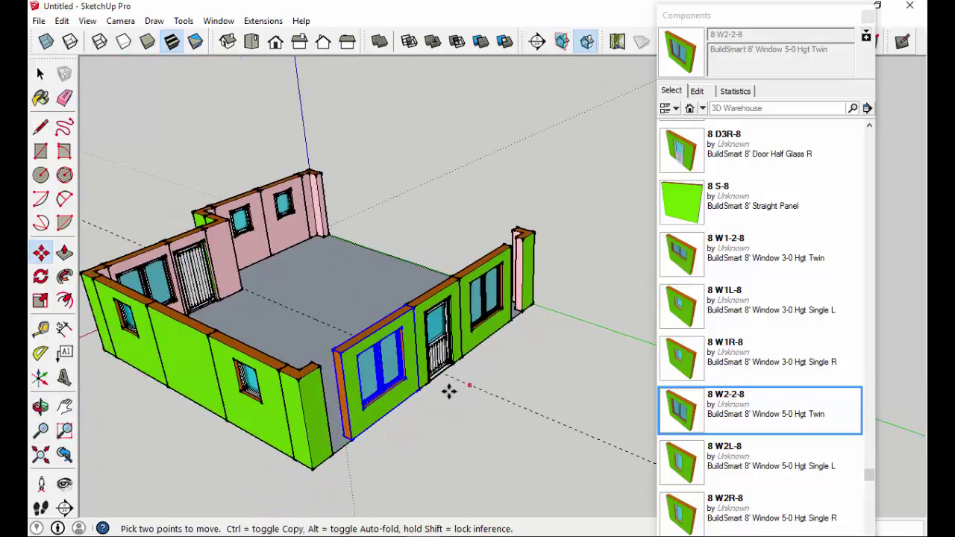
key("t")
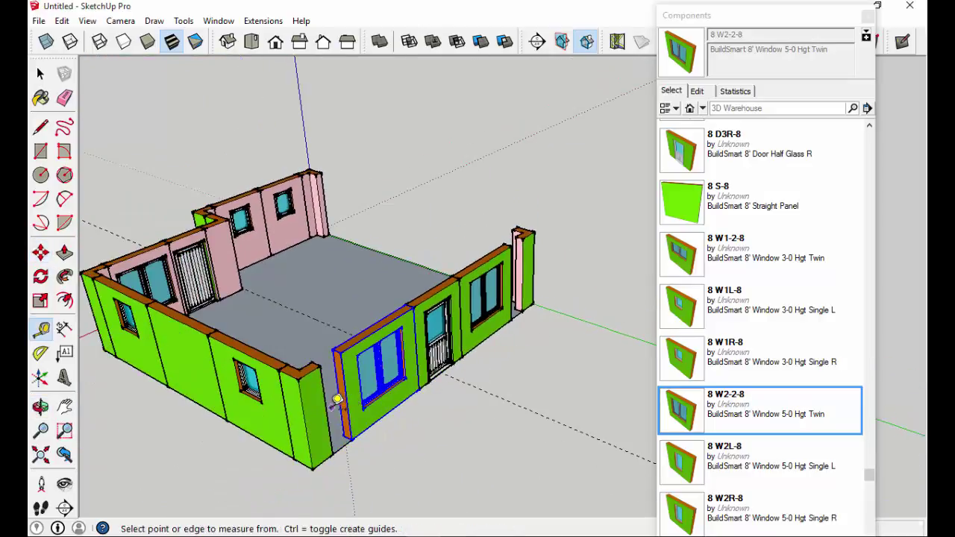
left_click(334, 402)
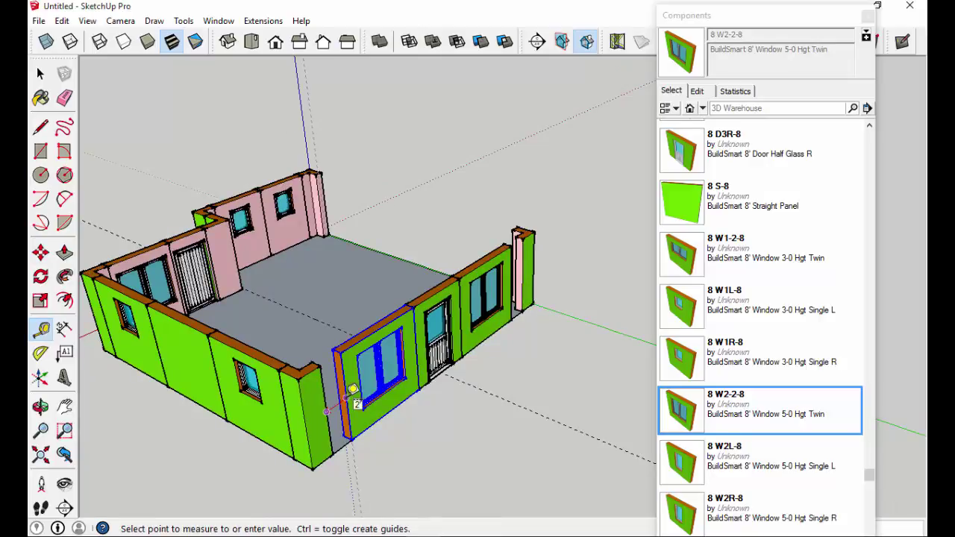
left_click(356, 403)
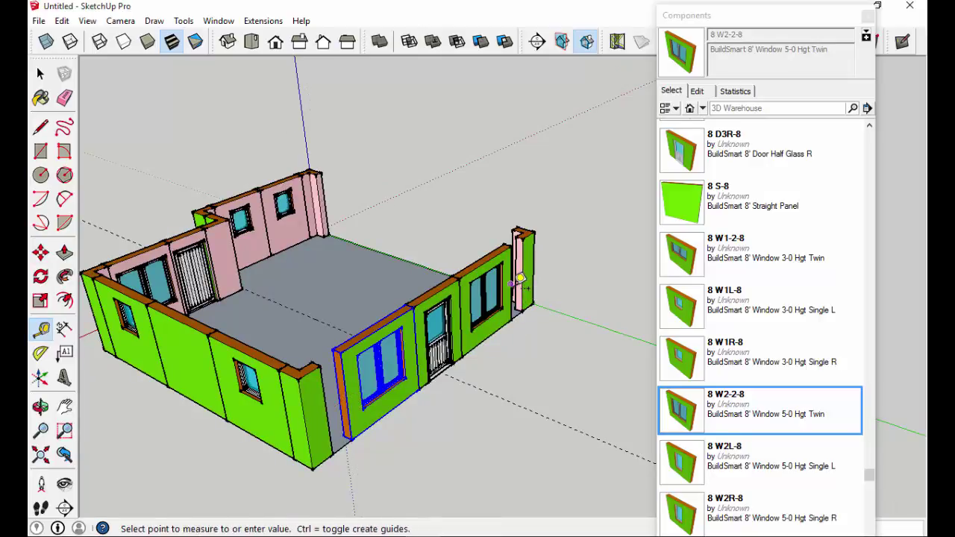
left_click(533, 276)
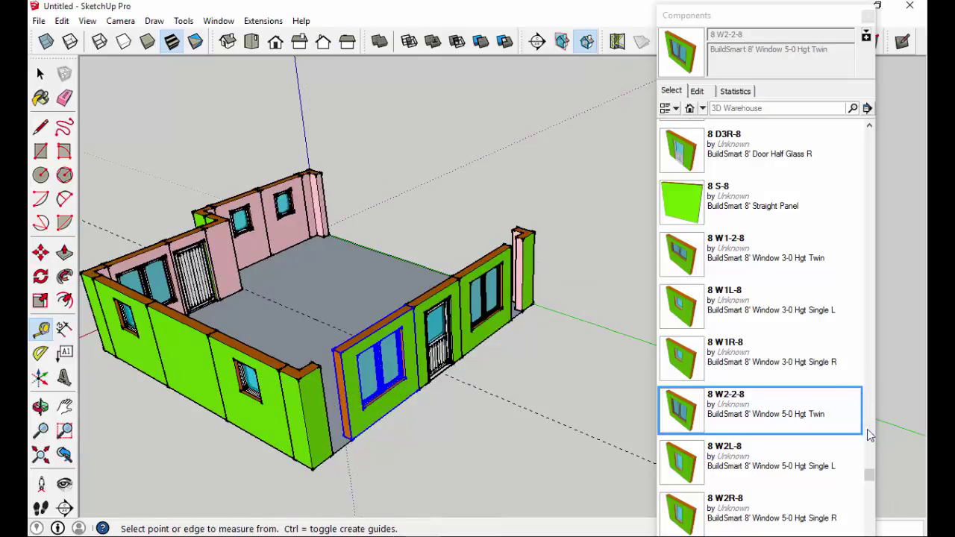
Insert a 2 S-8 straight panel outside the rear wall and rotate it so its green exterior side faces outward.
left_click_drag(872, 479, 880, 136)
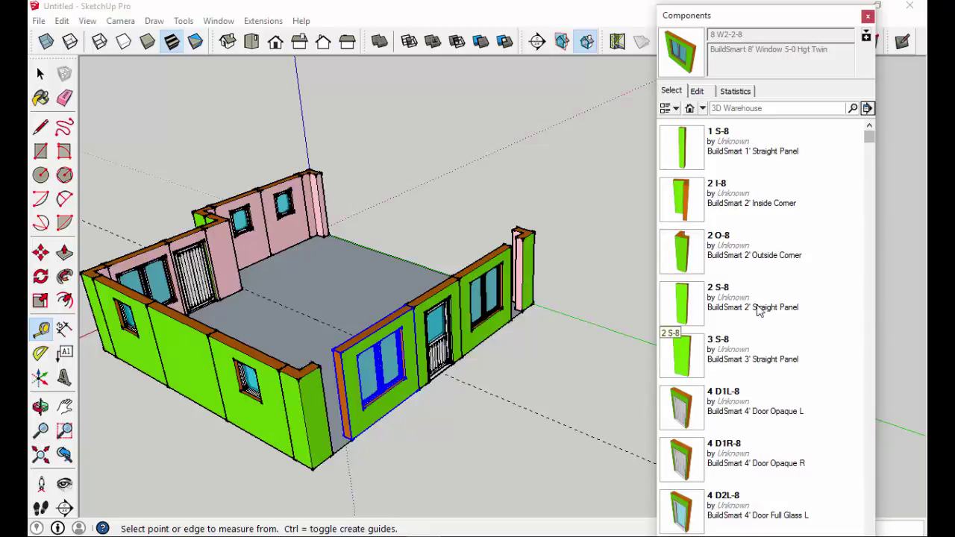
left_click(688, 306)
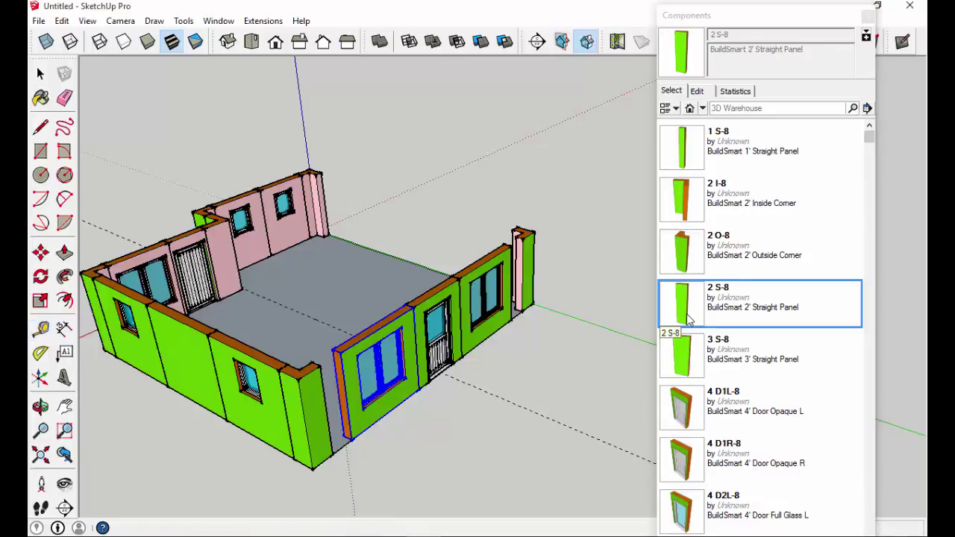
left_click(382, 455)
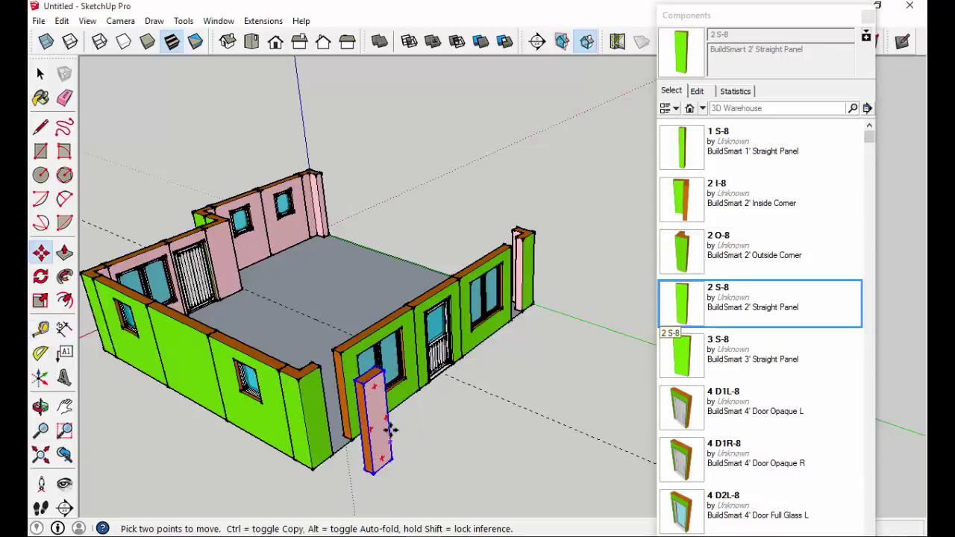
middle_click_drag(425, 398, 443, 452)
scroll(443, 452, "up", 5)
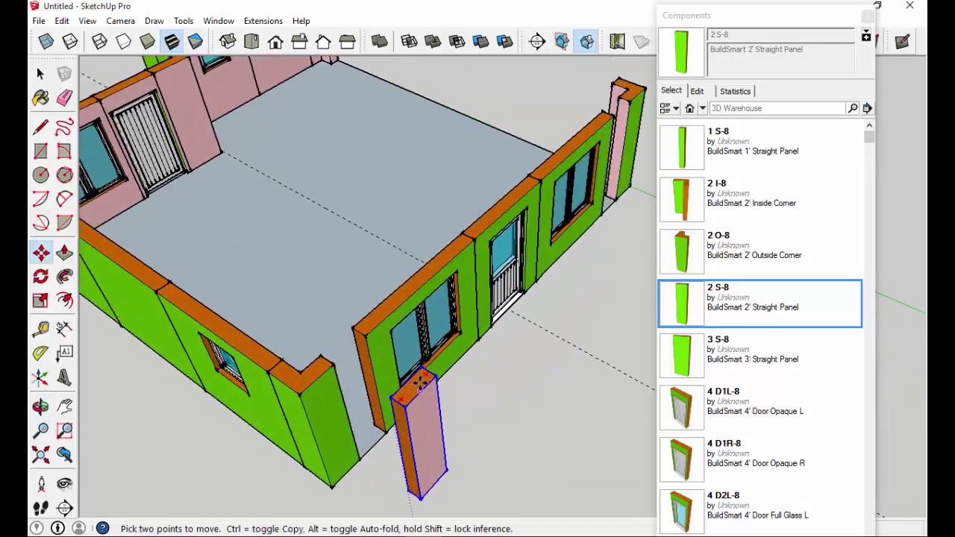
key("q")
left_click(399, 409)
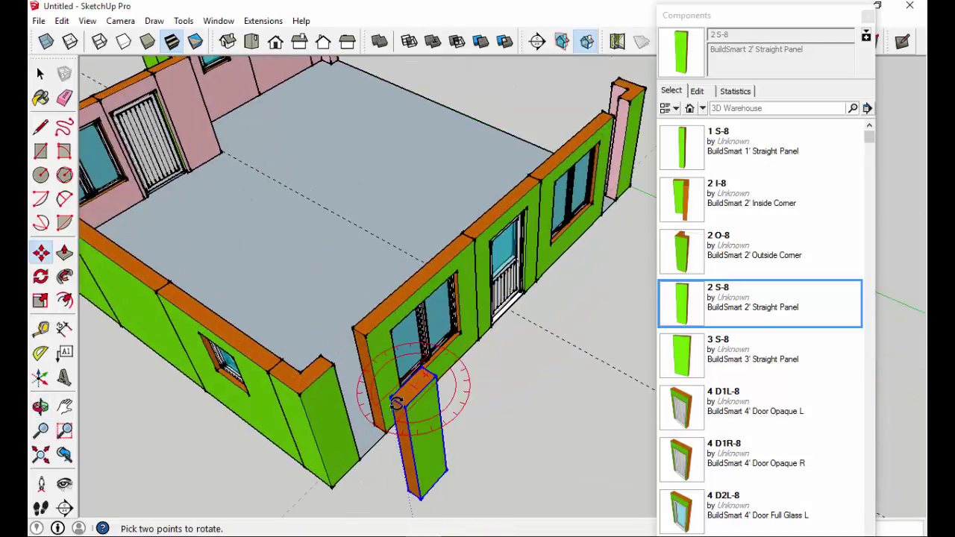
Move the 2 S-8 panel into the gap between the copied window panel and the adjacent outside corner.
key("m")
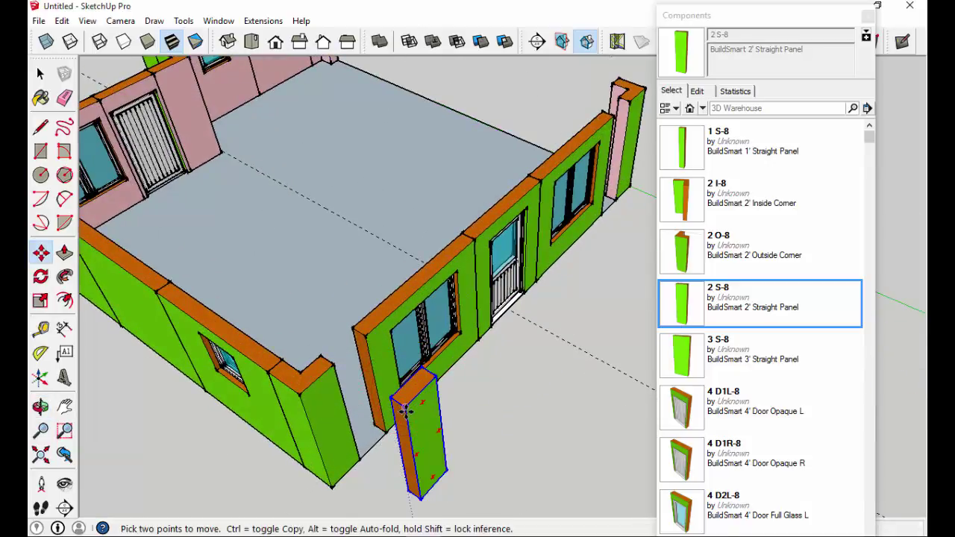
left_click(404, 410)
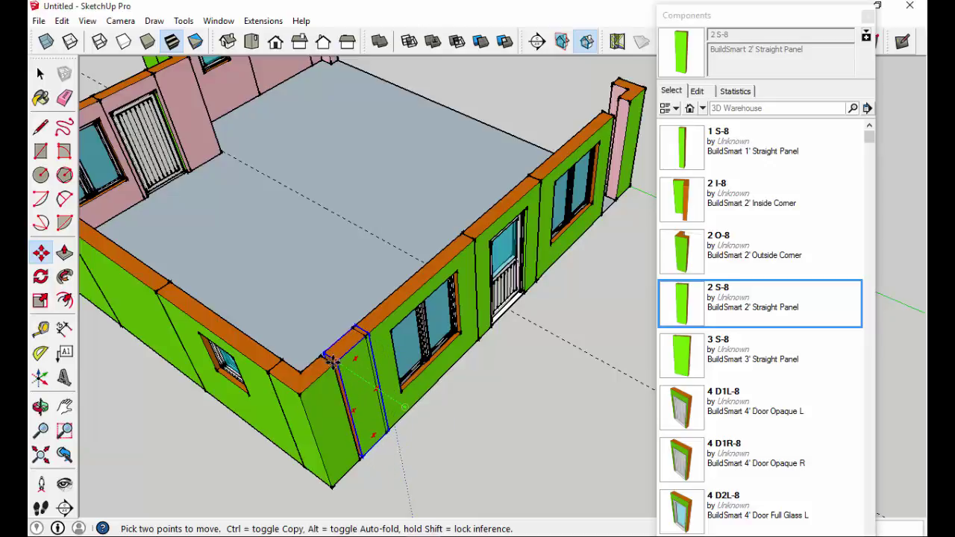
left_click(334, 363)
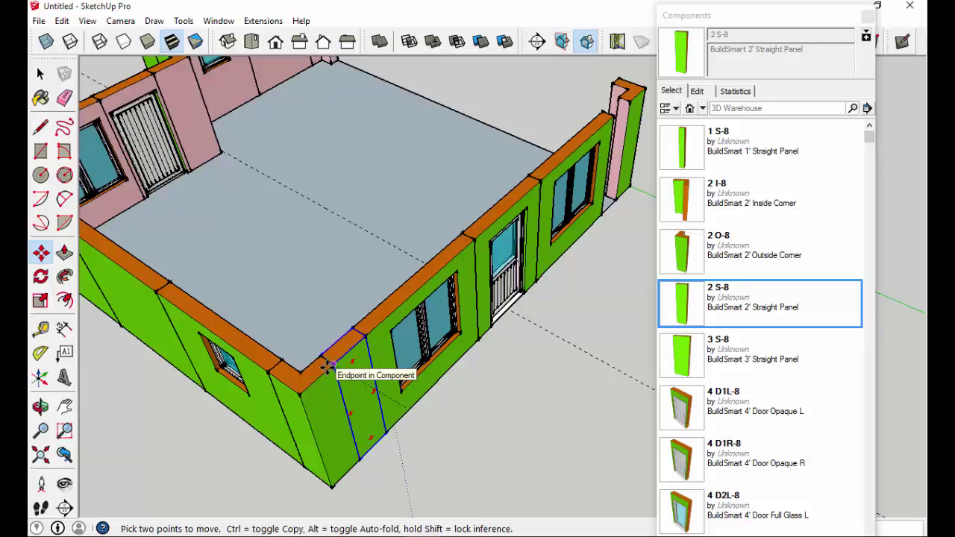
Copy the 2 S-8 panel into the gap at the opposite end of the rear wall, next to the other corner panel.
scroll(490, 401, "down", 3)
middle_click_drag(486, 413, 325, 409)
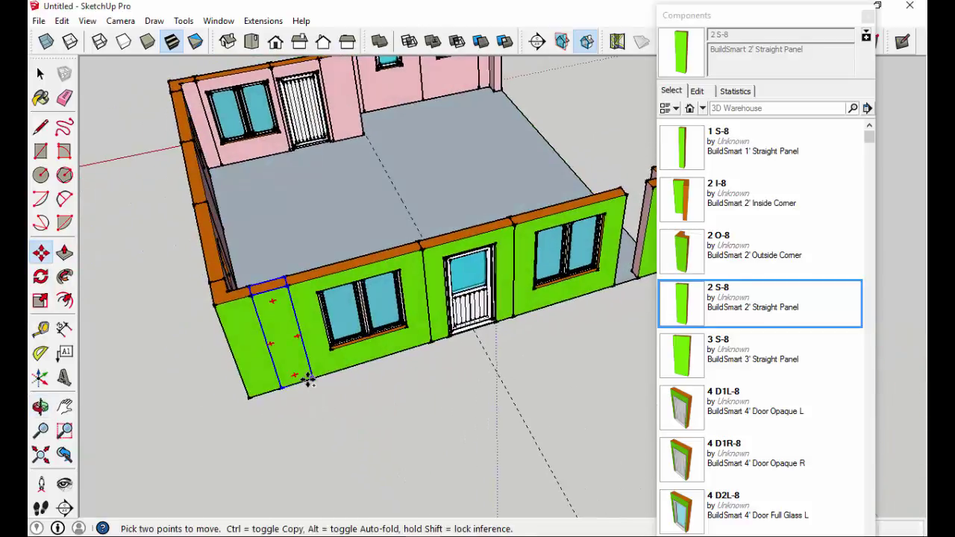
key("ctrl")
left_click(308, 380)
middle_click_drag(522, 321, 413, 329)
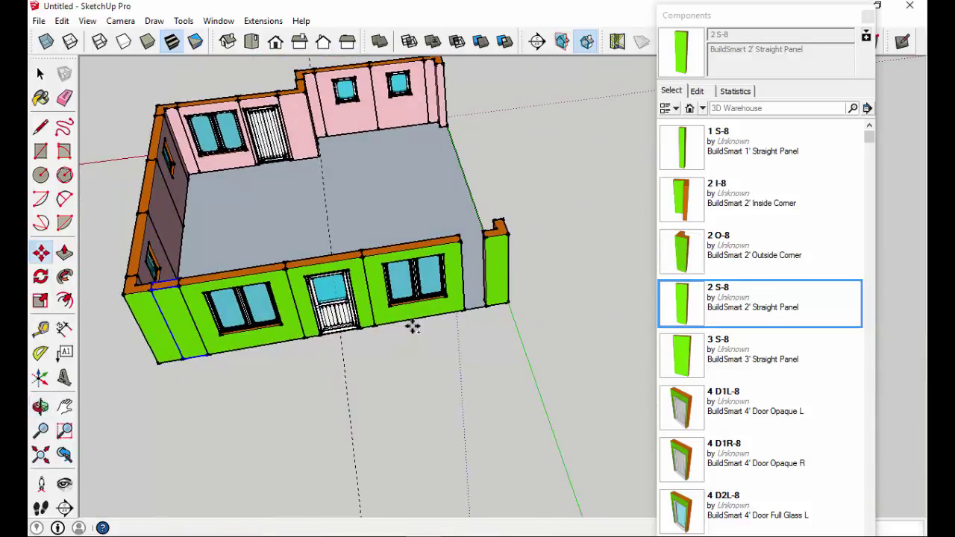
left_click(488, 308)
Measure the open length of the unfilled 32 ft side between its two corner panels.
middle_click_drag(440, 376, 488, 336)
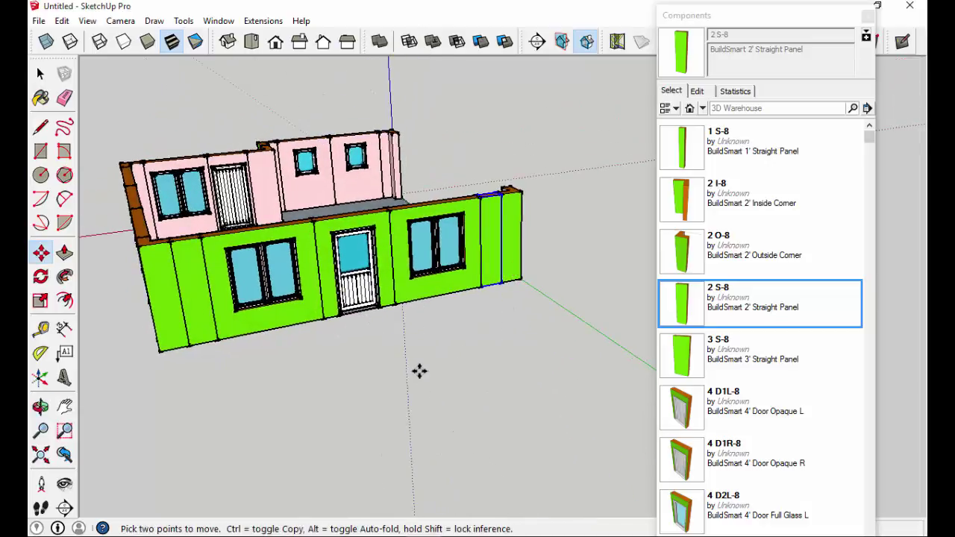
middle_click_drag(420, 370, 471, 346)
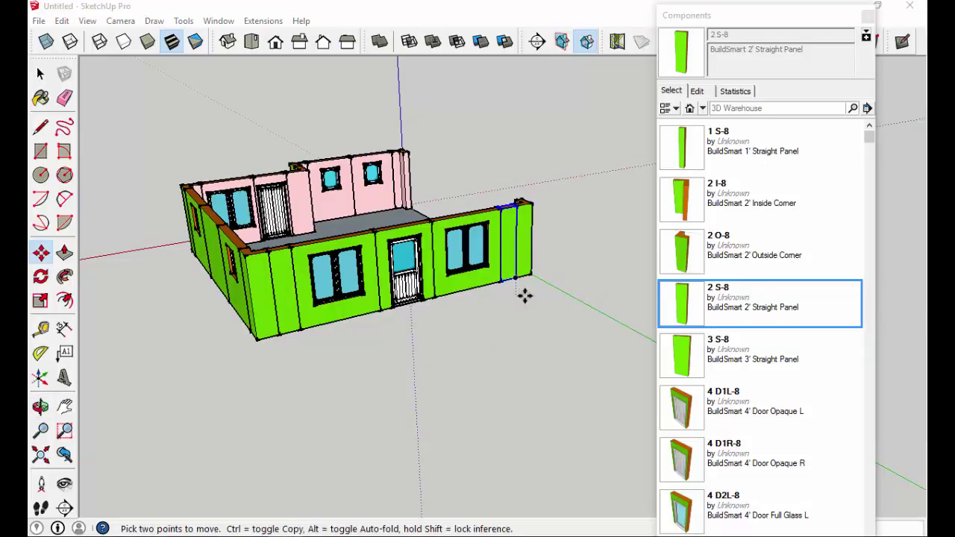
middle_click_drag(524, 296, 399, 328)
middle_click_drag(581, 278, 139, 358)
key("t")
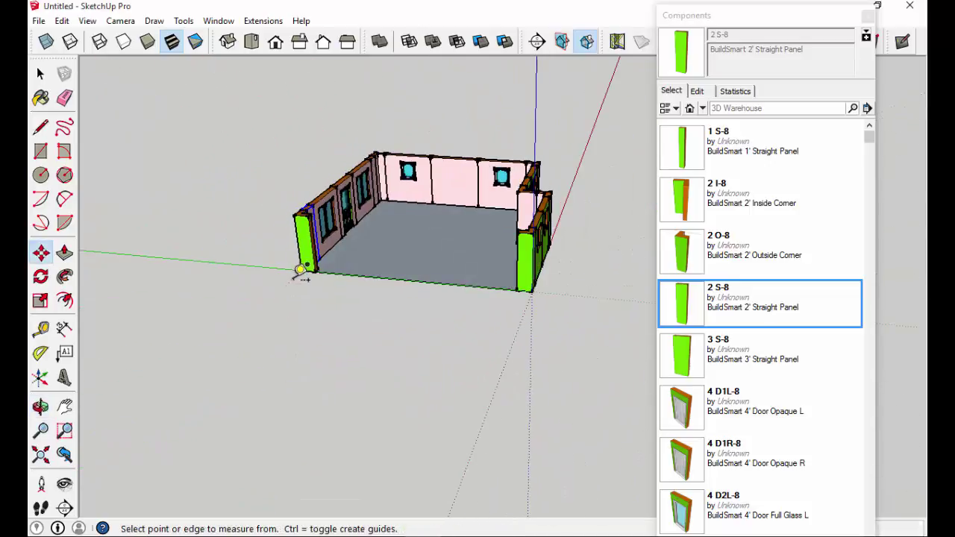
scroll(302, 270, "up", 2)
left_click(319, 231)
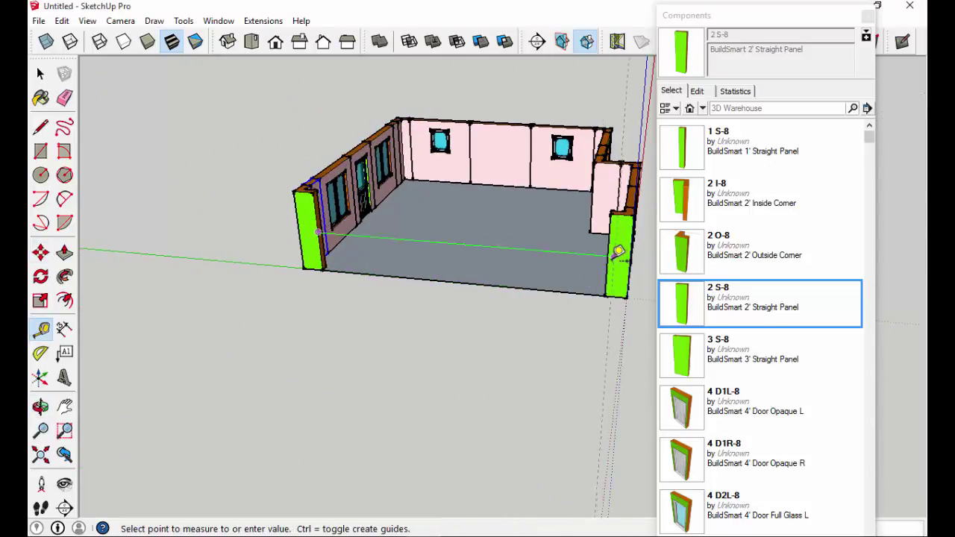
left_click(616, 251)
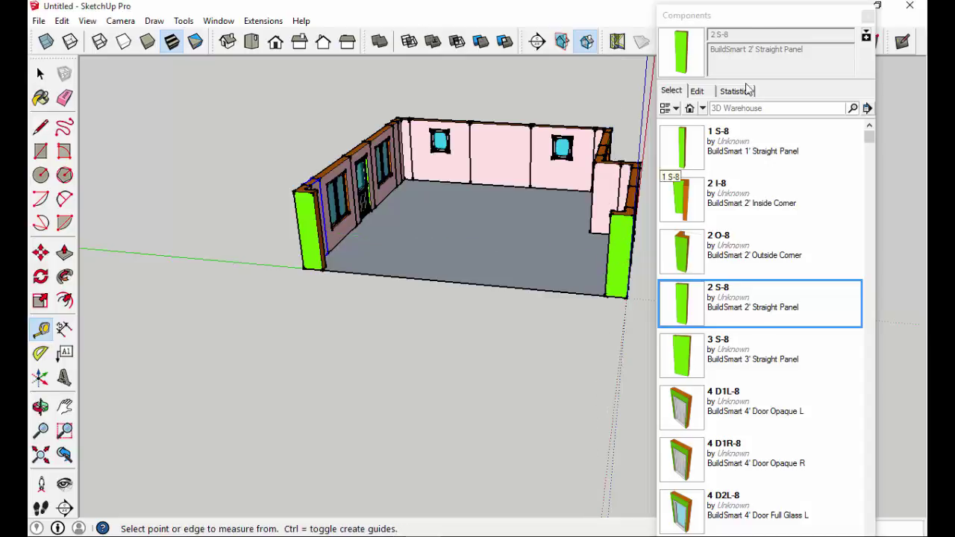
Check the panel and door layout of the 32 ft side in the floor plan image, and return to the SketchUp model.
left_click_drag(774, 16, 802, 62)
left_click(846, 8)
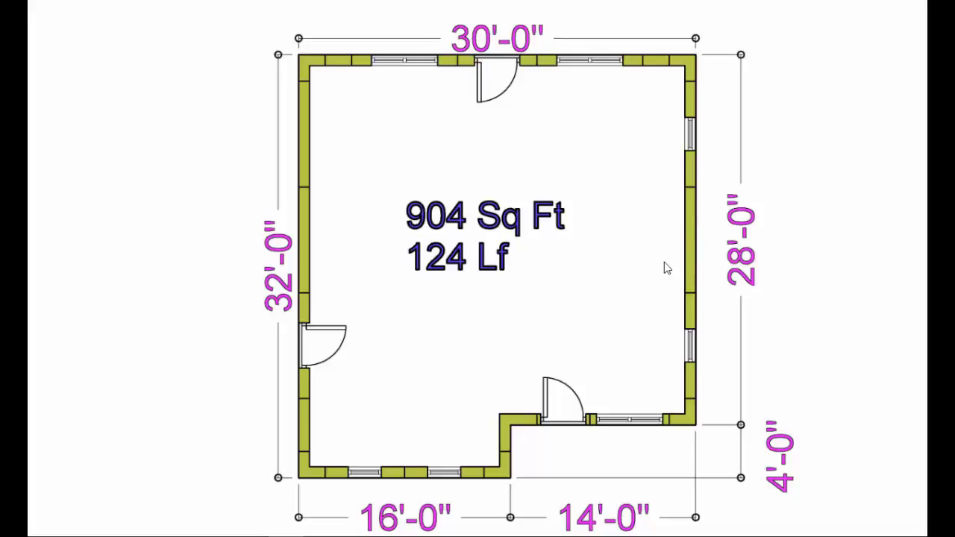
left_click(423, 524)
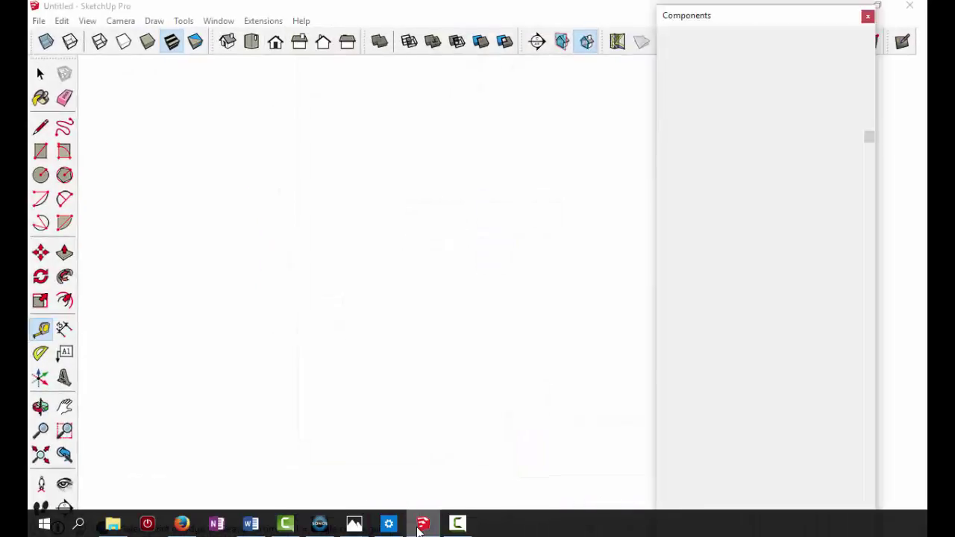
mouse_move(477, 299)
middle_mouse_down()
mouse_move(486, 315)
mouse_move(503, 318)
mouse_move(482, 316)
mouse_move(580, 340)
middle_mouse_up()
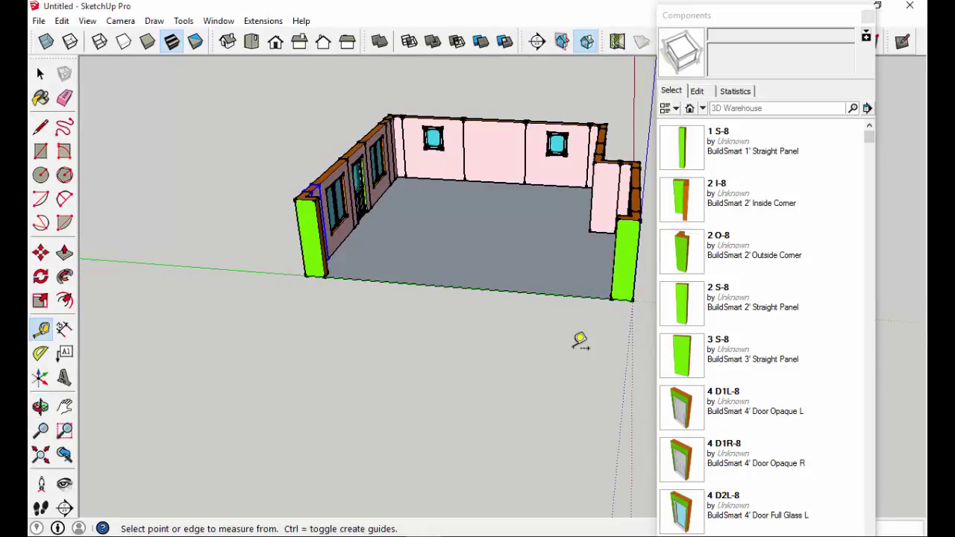
Insert an 8 D2L-8 full-glass door panel on the open 32 ft side and rotate it parallel to that side's edge.
left_click_drag(873, 142, 874, 420)
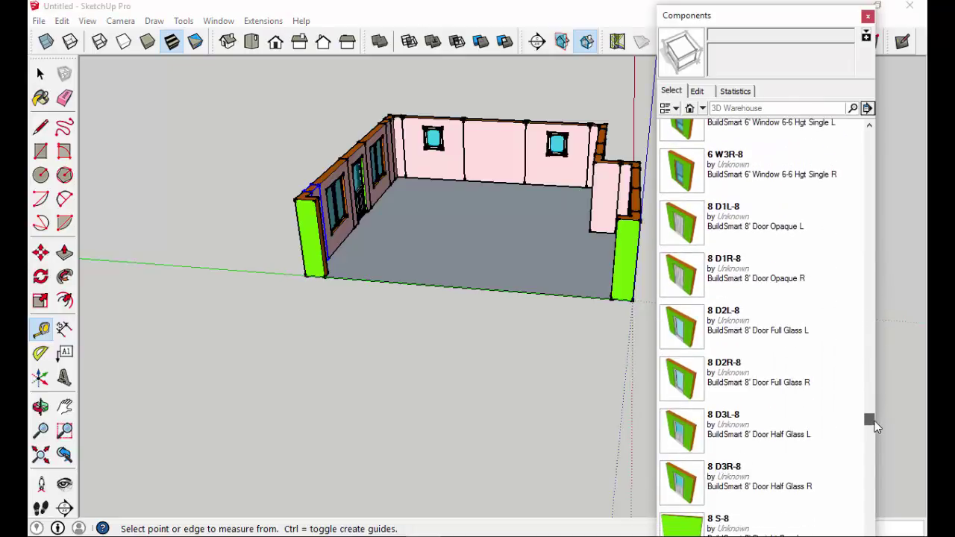
left_click(684, 340)
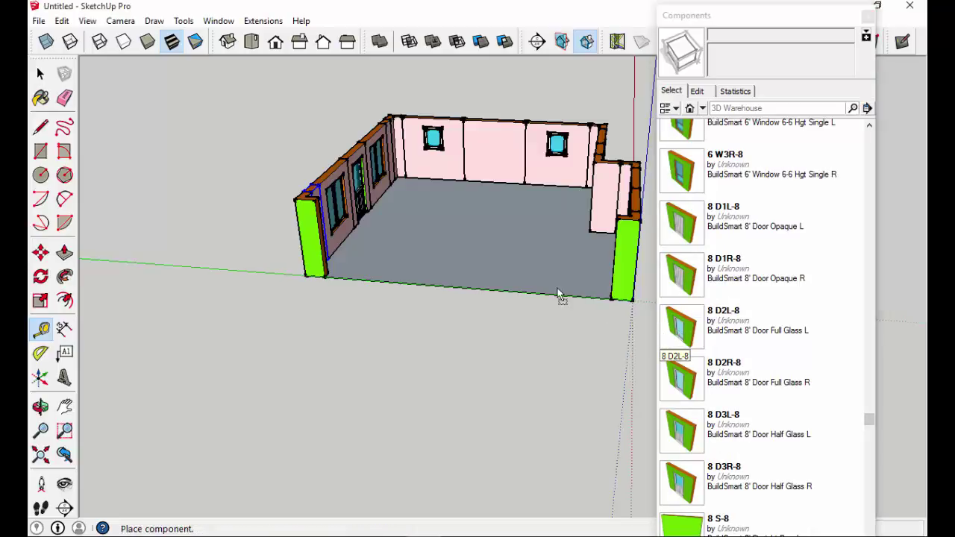
left_click(552, 296)
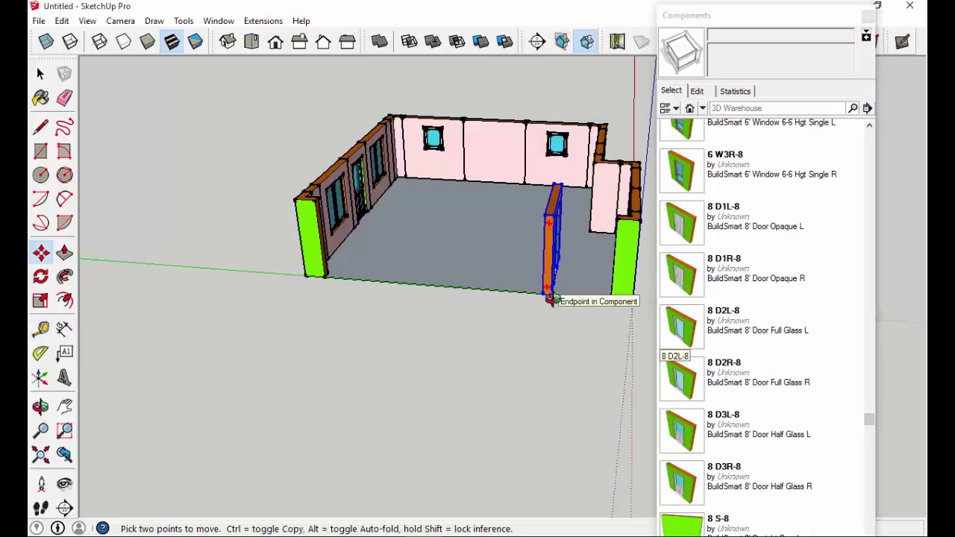
middle_click_drag(556, 302, 599, 273)
scroll(596, 239, "up", 3)
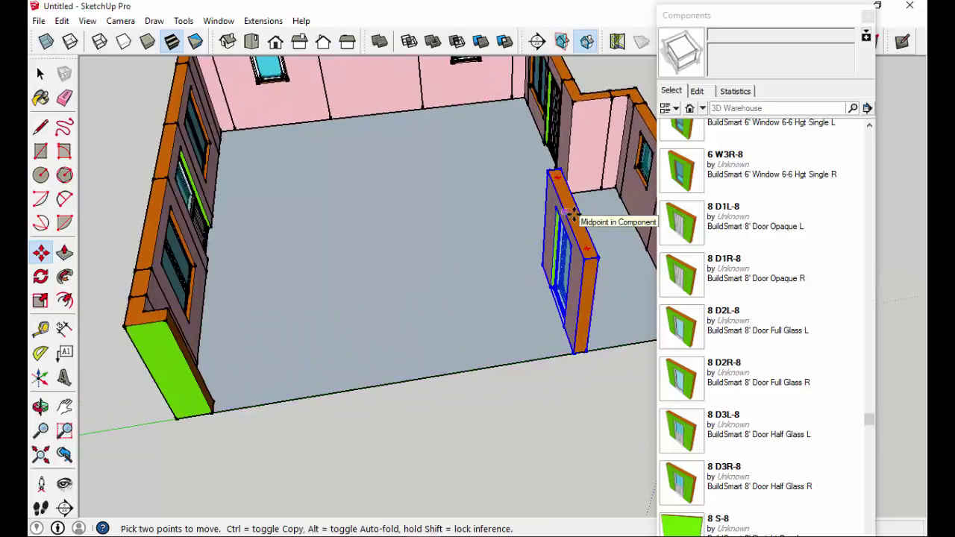
scroll(571, 211, "up", 1)
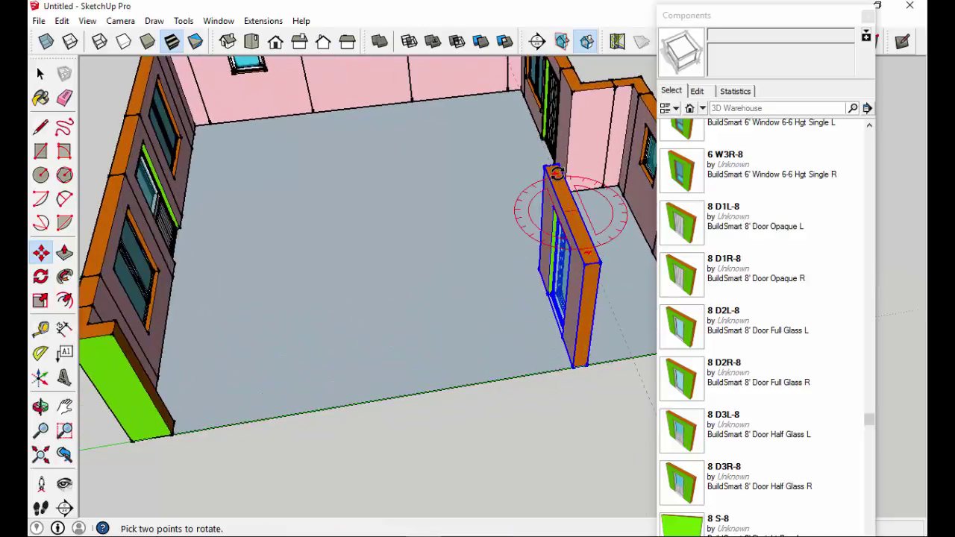
left_click(556, 174)
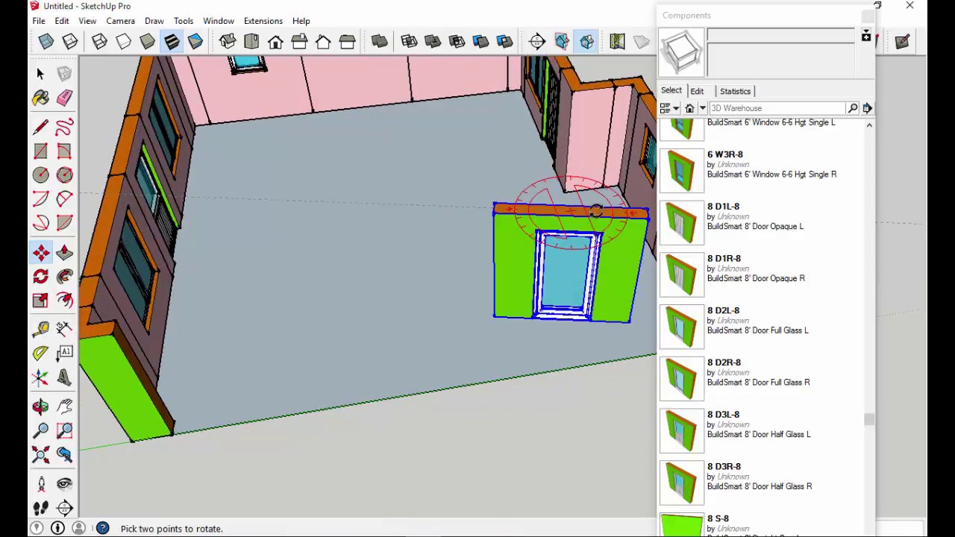
left_click(612, 264)
Move the door panel onto the open side's floor edge, leaving a 4 ft gap before the corner panel nearest the notch.
scroll(605, 328, "down", 6)
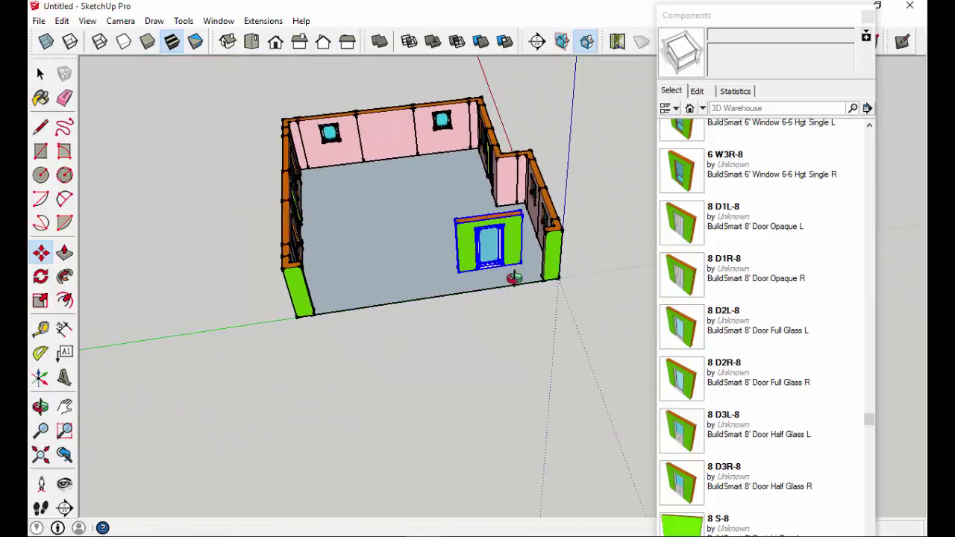
scroll(513, 274, "up", 3)
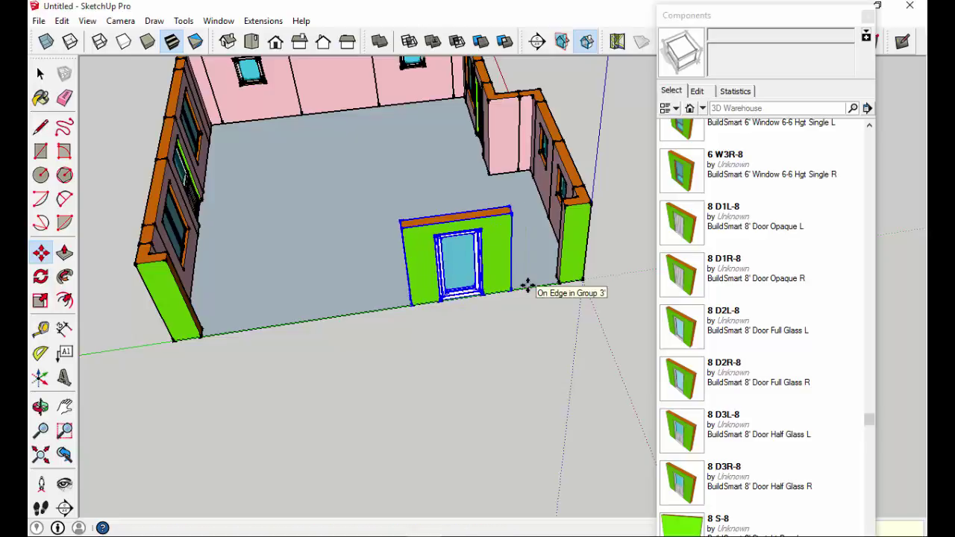
left_click(538, 290)
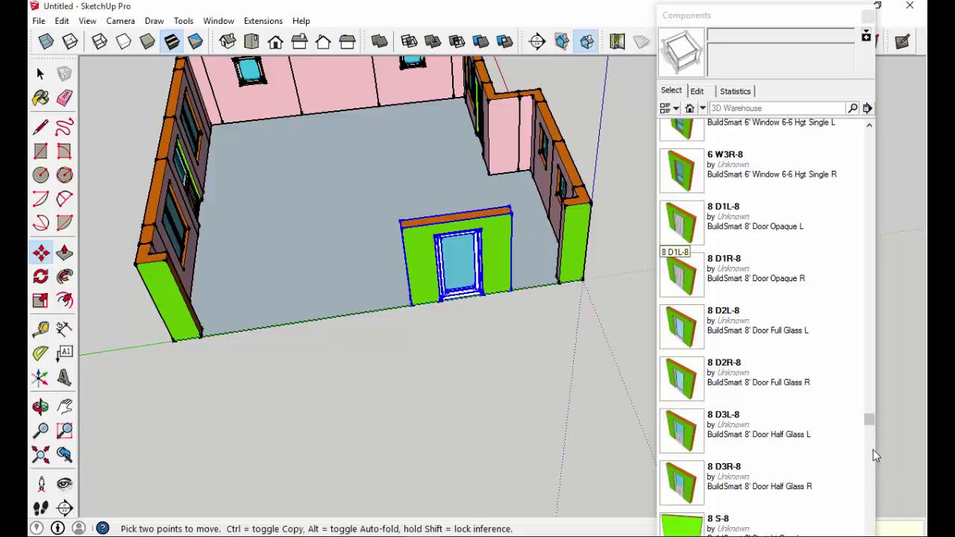
Insert a 4 S-8 straight panel beside the door panel and rotate it parallel to the open side.
left_click_drag(869, 421, 875, 224)
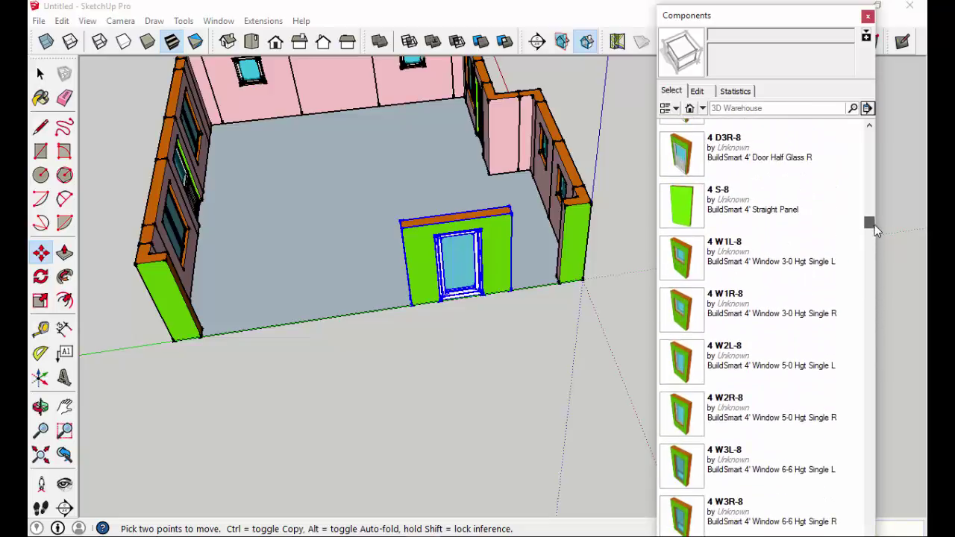
left_click(694, 213)
left_click(547, 279)
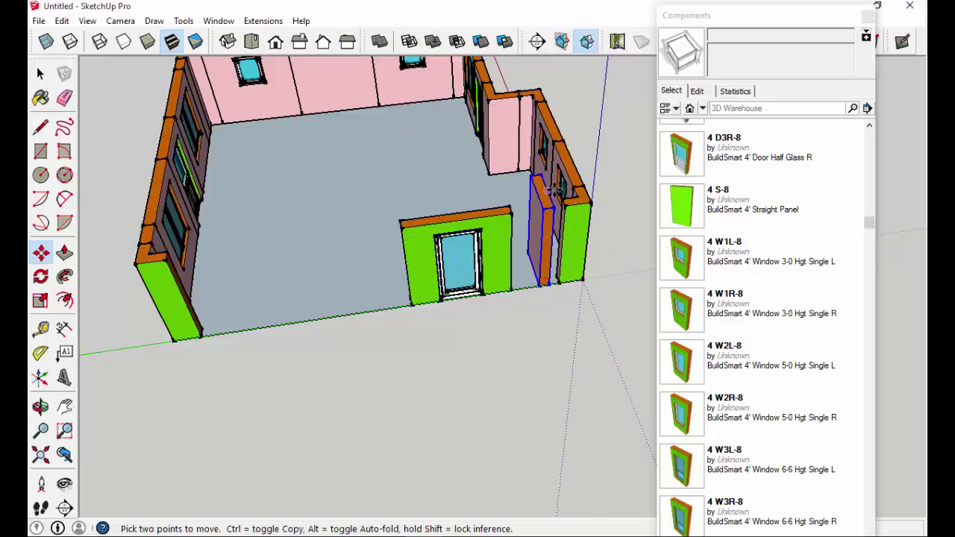
scroll(546, 189, "up", 3)
left_click(510, 167)
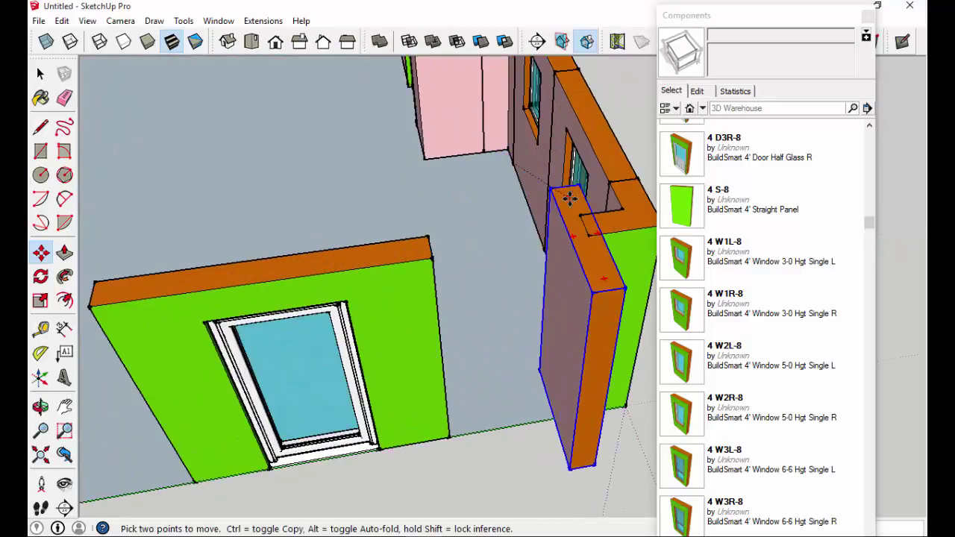
left_click(515, 221)
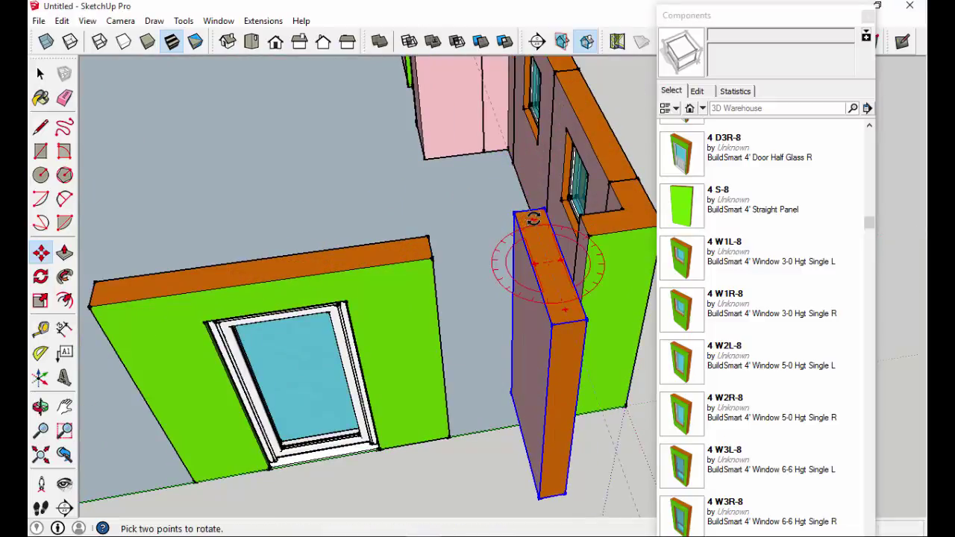
left_click(534, 218)
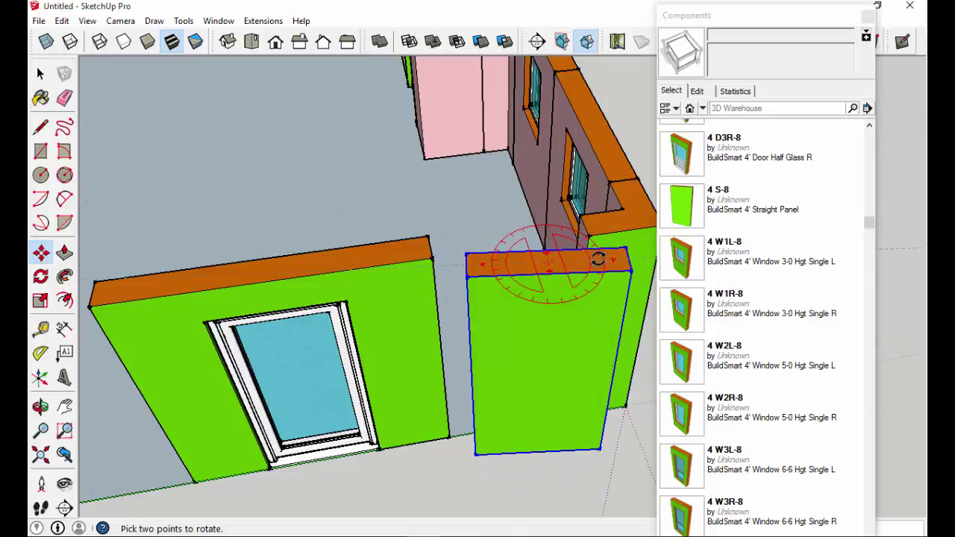
left_click(602, 255)
Move the 4 S-8 panel into the gap between the door panel and the corner panel.
left_click(631, 263)
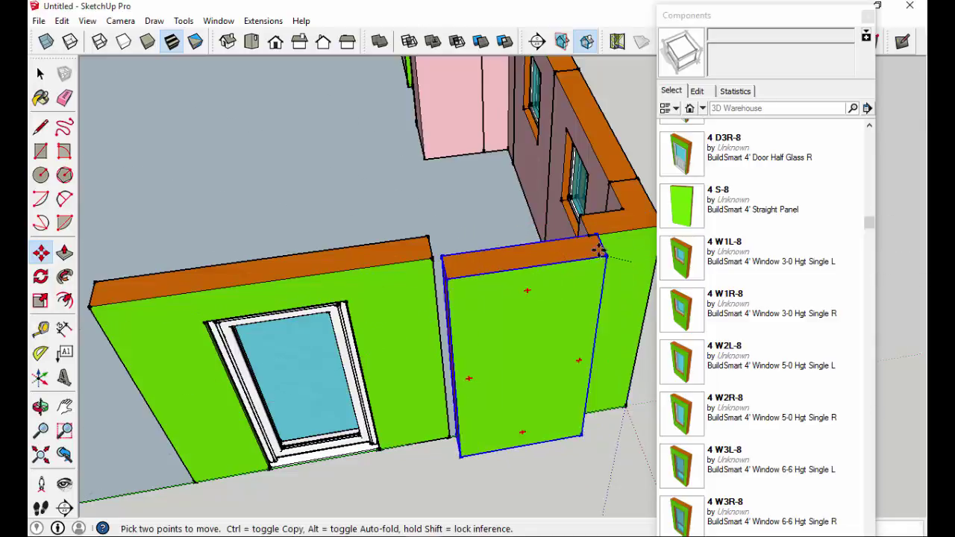
left_click(588, 237)
scroll(564, 292, "down", 6)
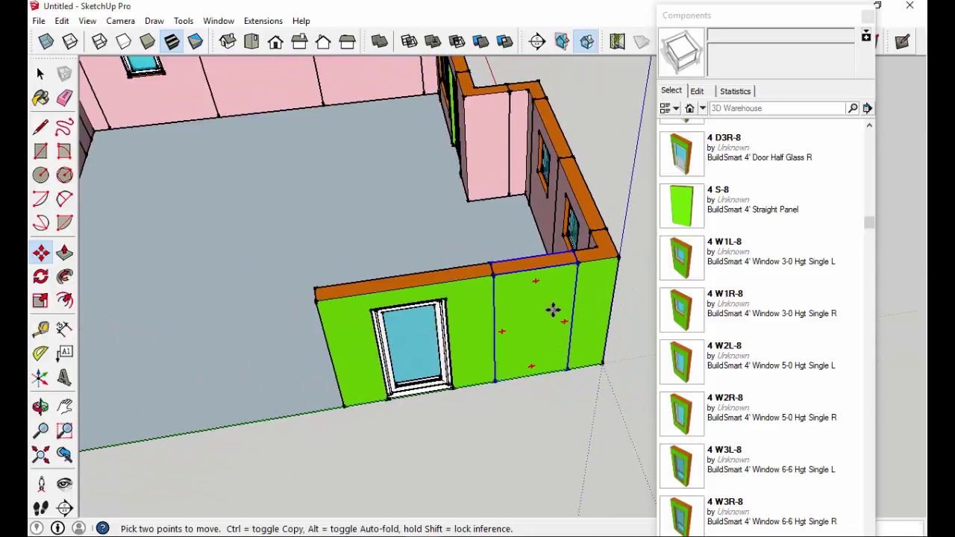
Measure the remaining open length between the far corner panel and the door panel.
middle_click_drag(456, 328, 330, 321)
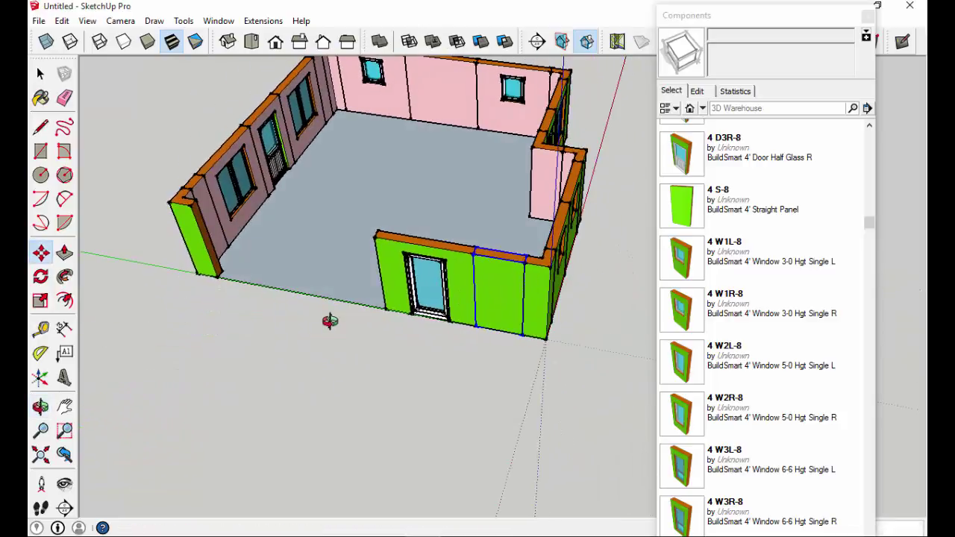
key("t")
left_click(209, 243)
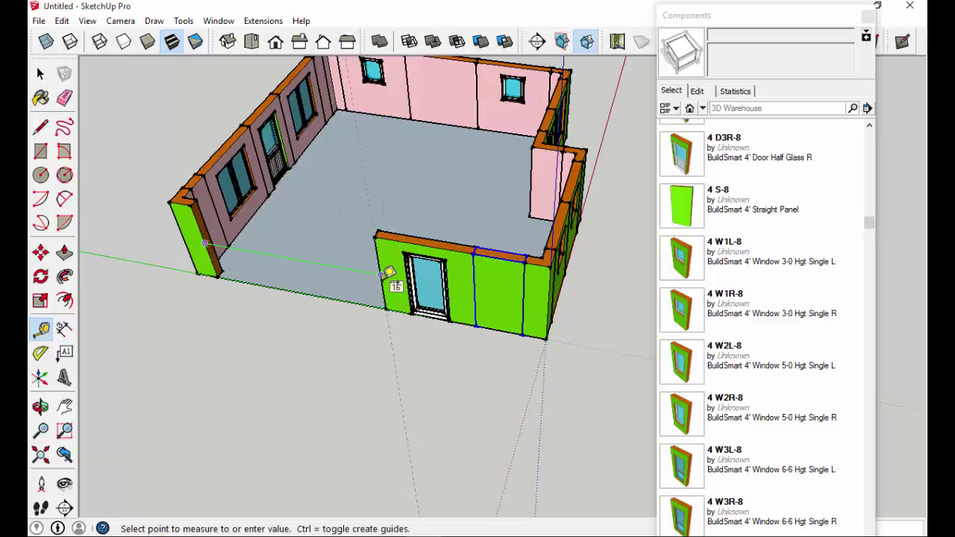
key("Escape")
Insert an 8 S-8 straight panel at the remaining opening and rotate it parallel to the open side.
left_click_drag(869, 221, 876, 447)
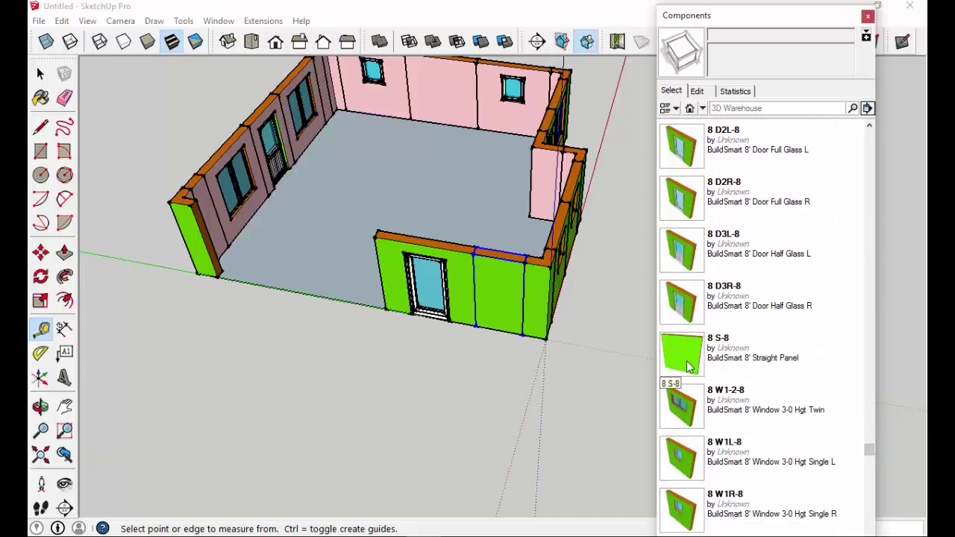
left_click(681, 352)
left_click(320, 298)
key("q")
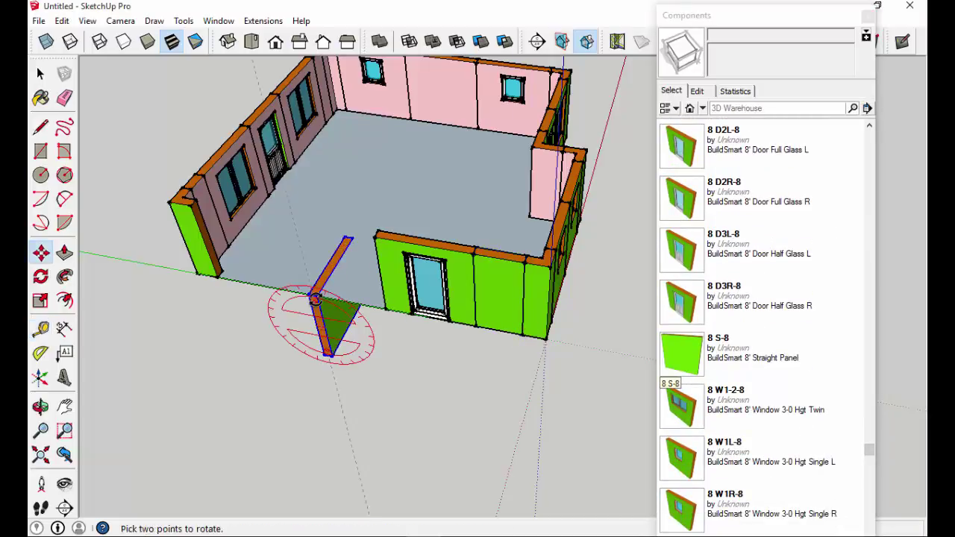
key("m")
scroll(314, 310, "up", 3)
key("q")
left_click(332, 261)
left_click(356, 222)
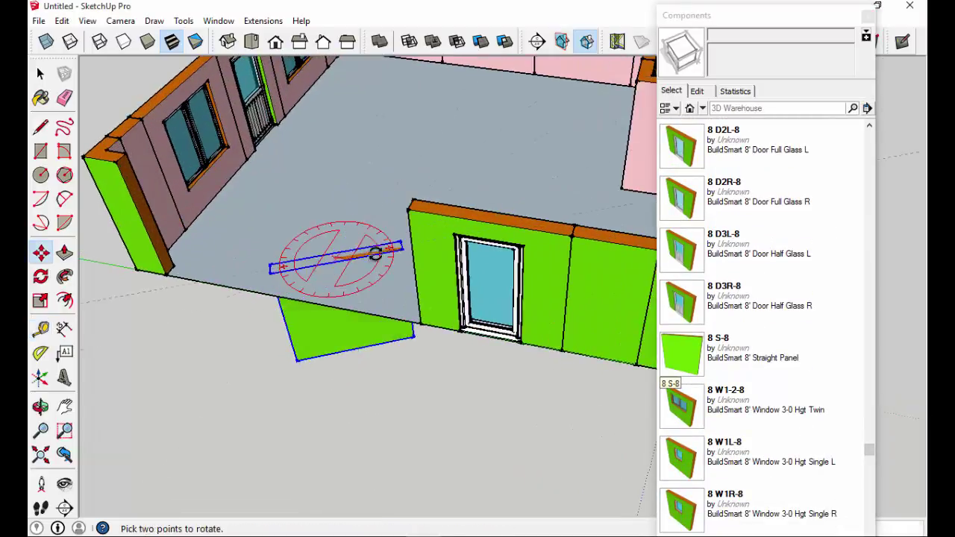
left_click(380, 263)
key("m")
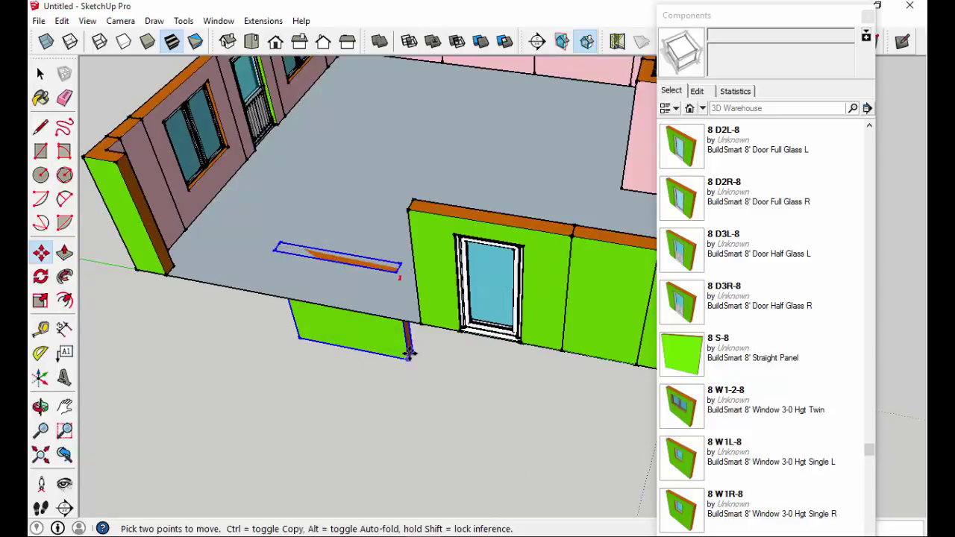
Move the 8 S-8 panel flush against the door panel and copy it into the last gap beside the far corner panel.
left_click(409, 356)
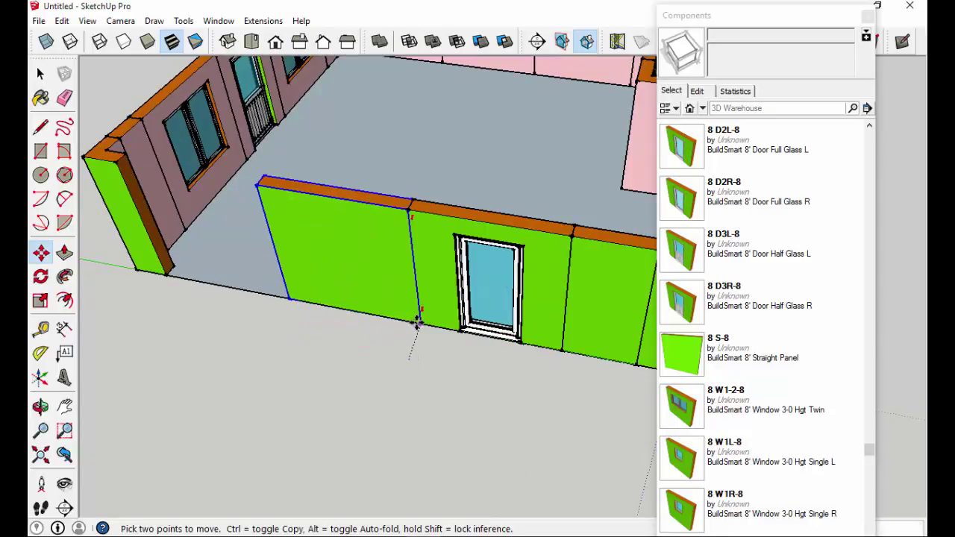
left_click(417, 322)
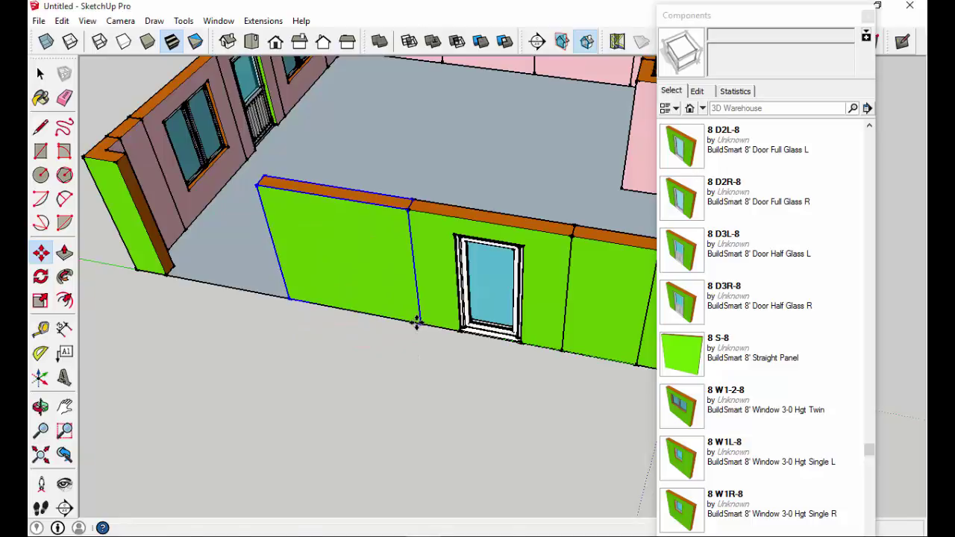
key("ctrl")
left_click(421, 324)
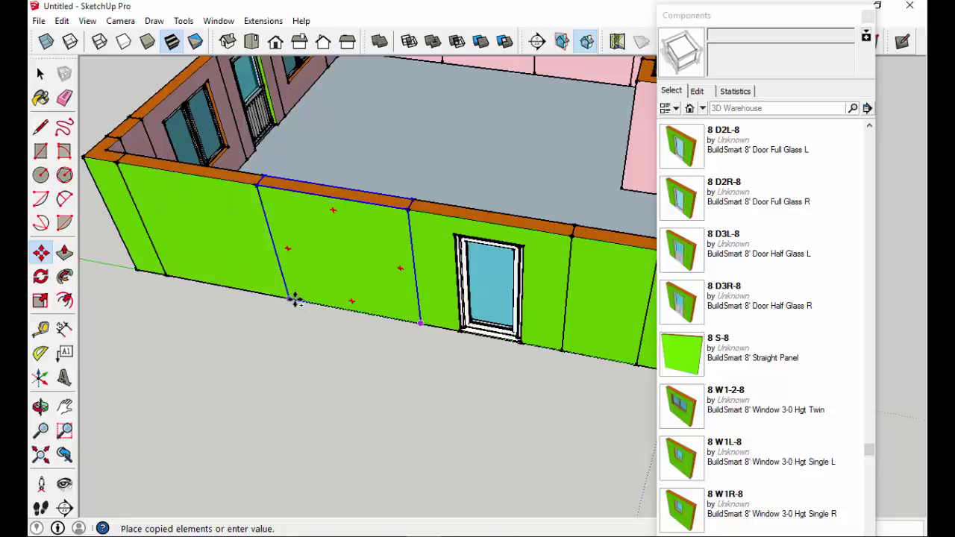
left_click(293, 300)
Check the completed wall panels from all around and save the model.
scroll(328, 331, "down", 5)
middle_click_drag(356, 358, 354, 207)
middle_click_drag(512, 314, 258, 366)
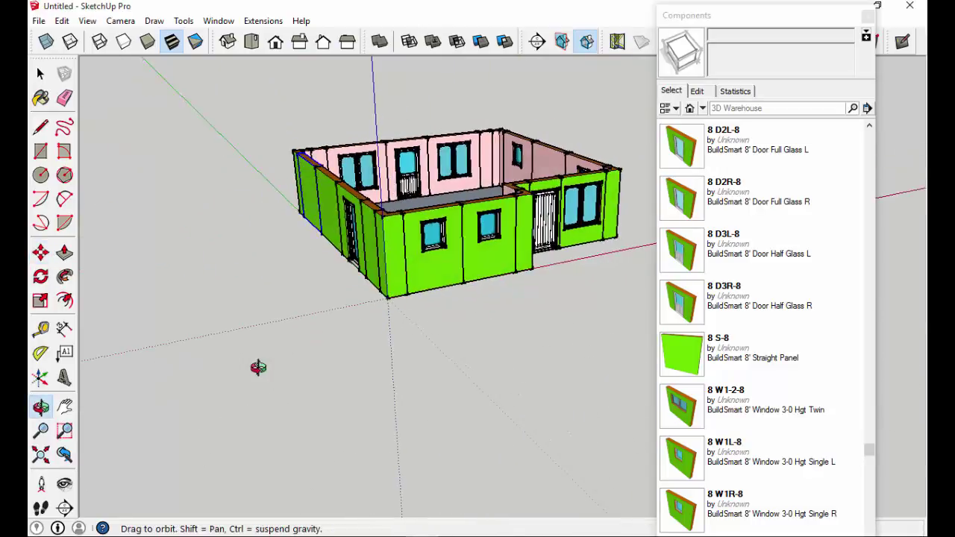
middle_click_drag(543, 312, 257, 339)
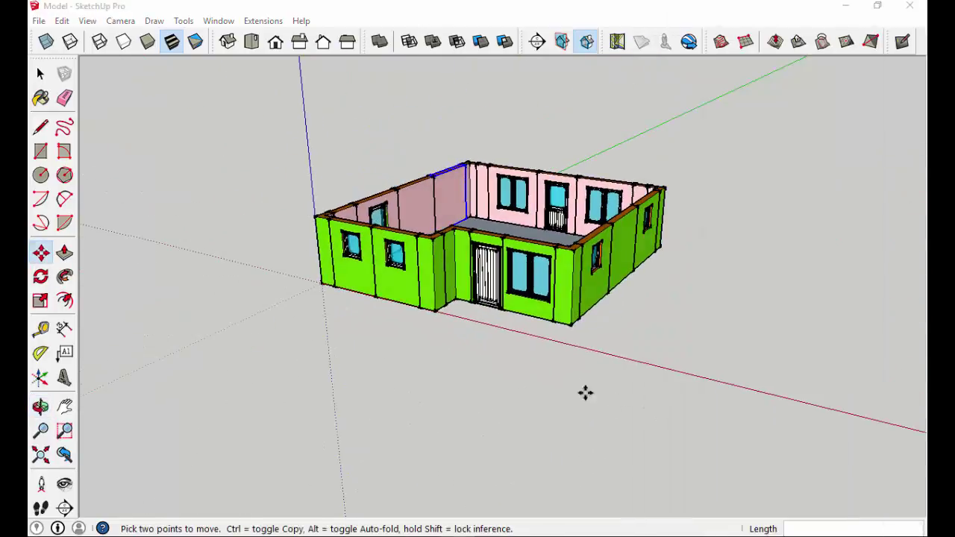
left_click(39, 20)
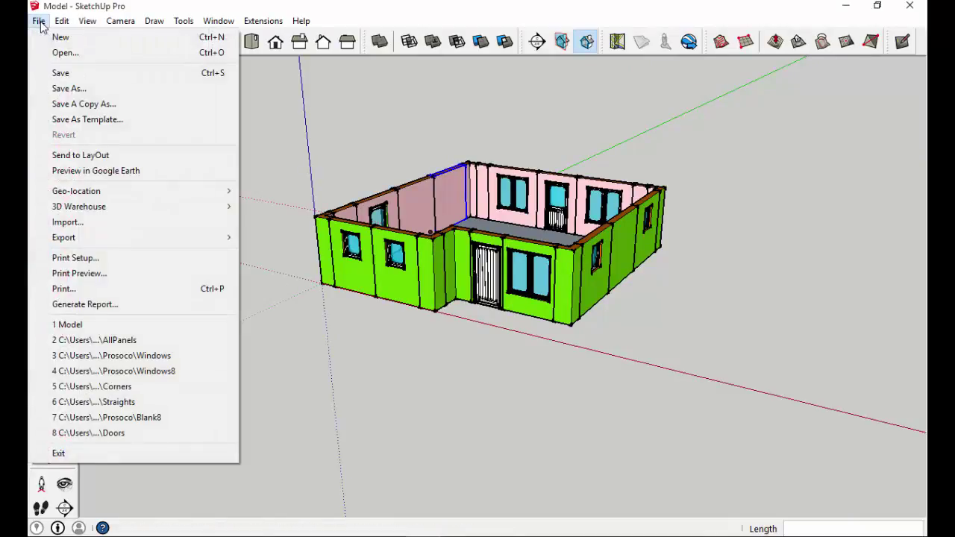
left_click(53, 79)
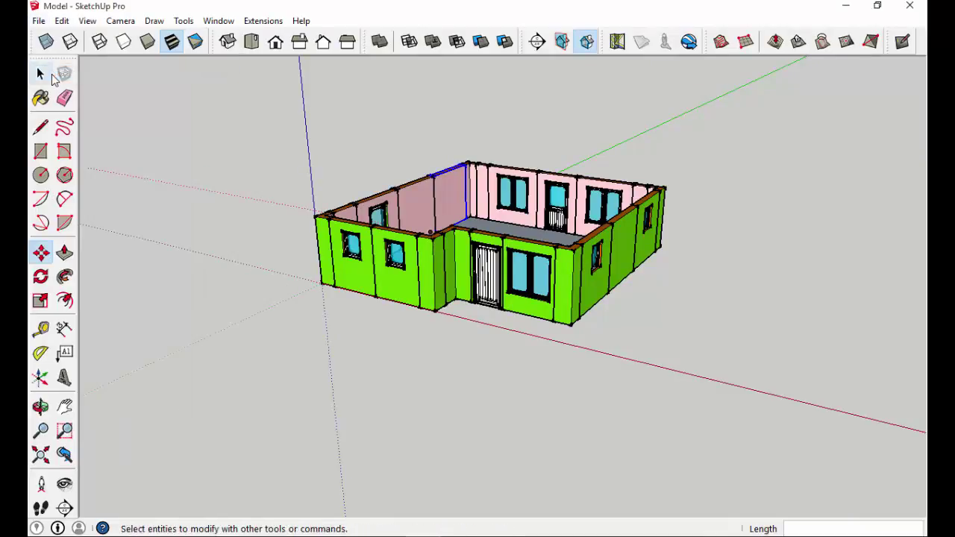